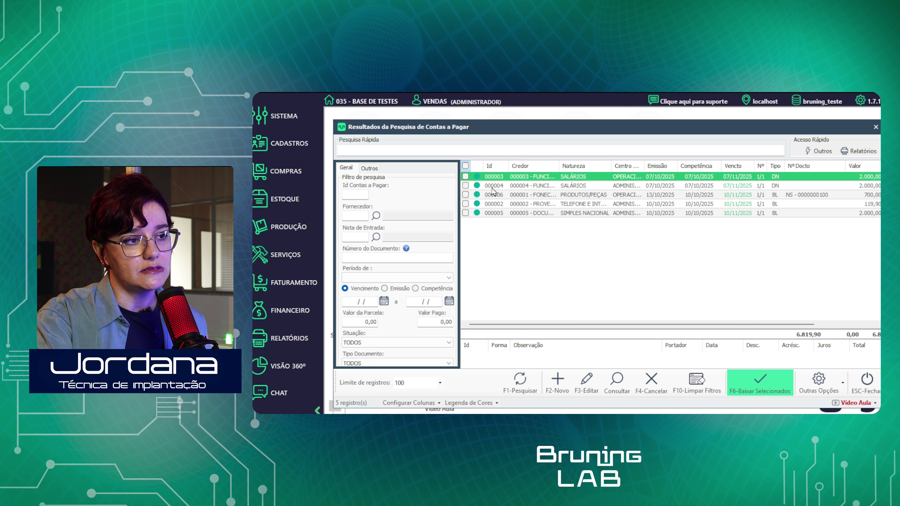
Filter the accounts payable by due date using the MÊS ATUAL period, with 07/11/2025 as the end date
left_click(493, 204)
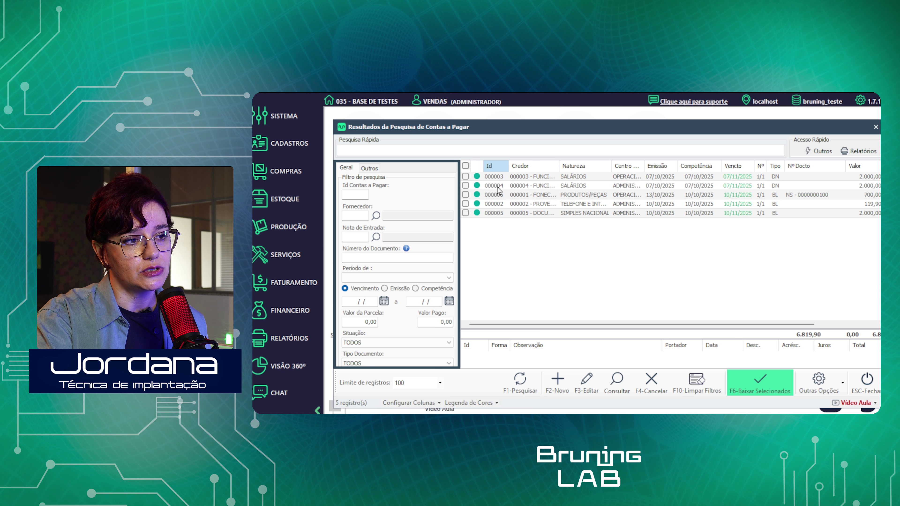
left_click(492, 214)
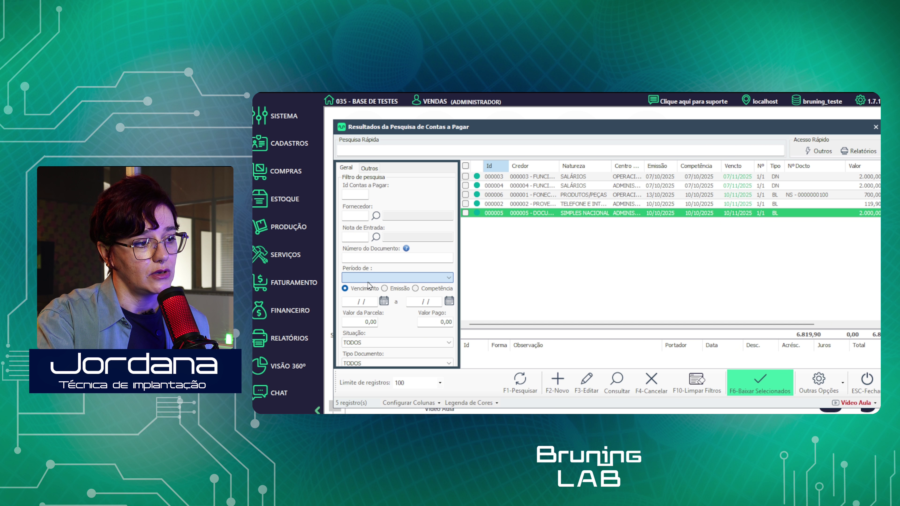
left_click(363, 299)
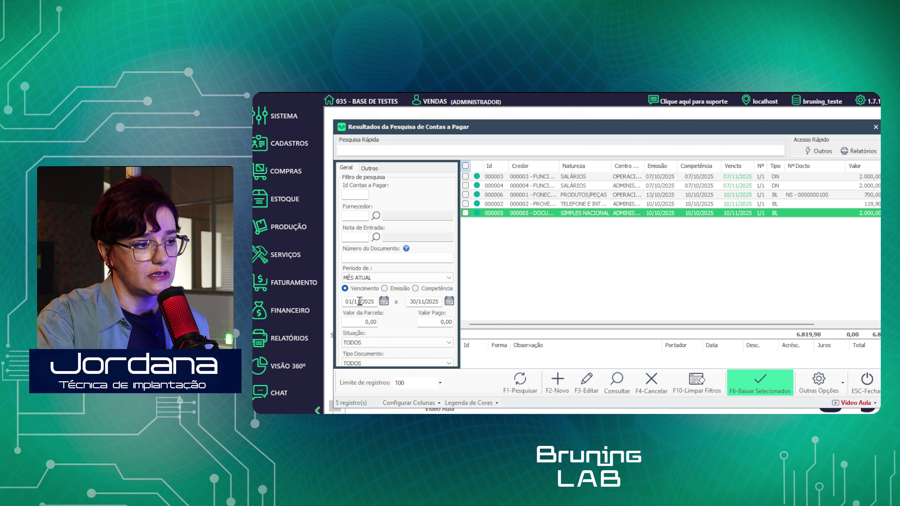
left_click(450, 303)
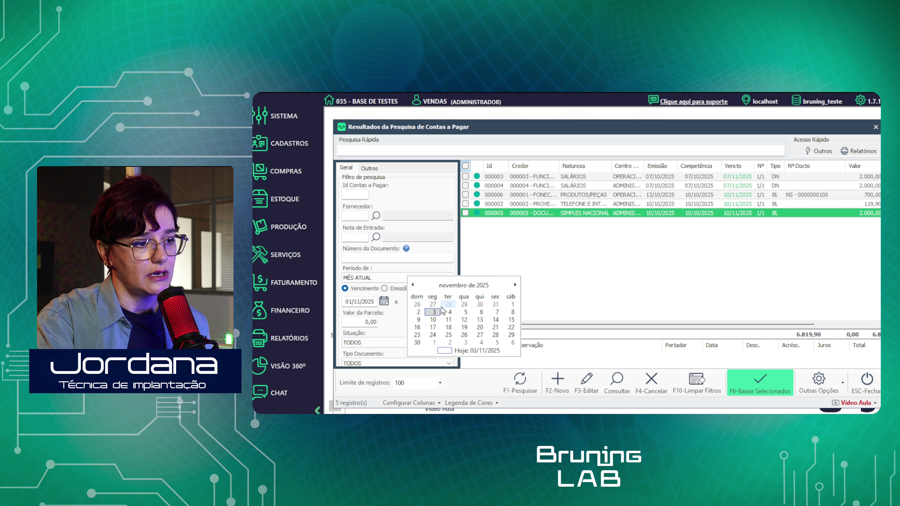
left_click(432, 320)
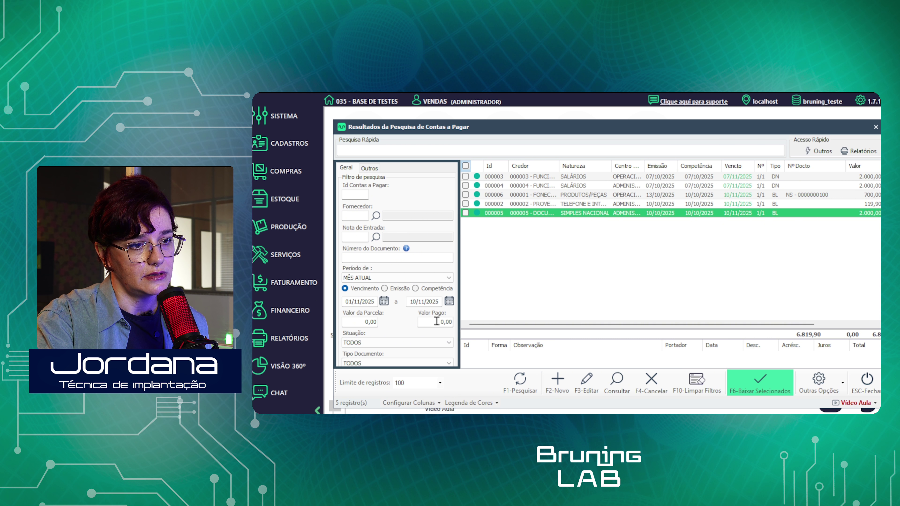
left_click(449, 301)
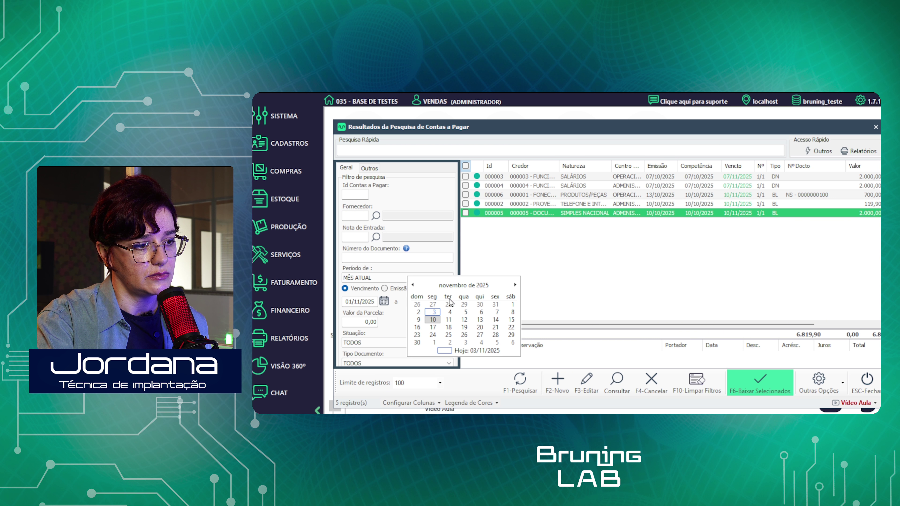
left_click(496, 312)
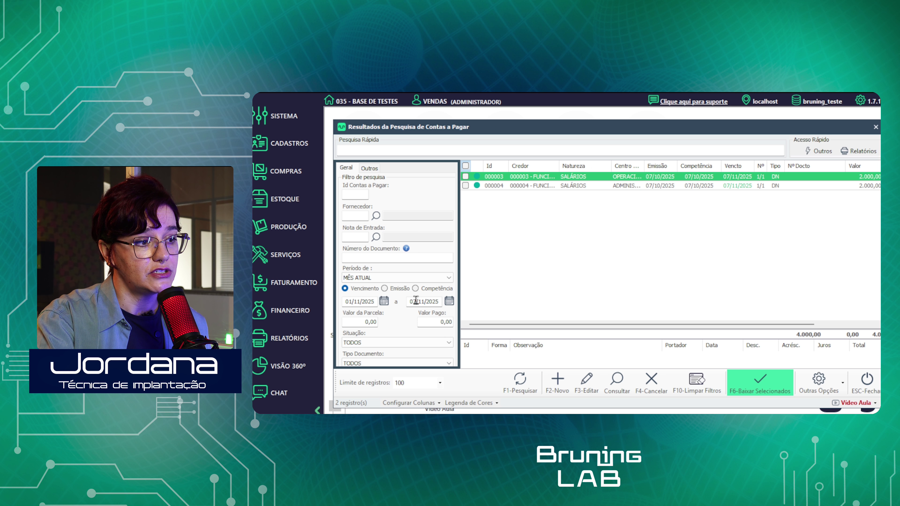
Set the situation filter of the accounts payable search to EM ABERTO (TODOS)
left_click(385, 323)
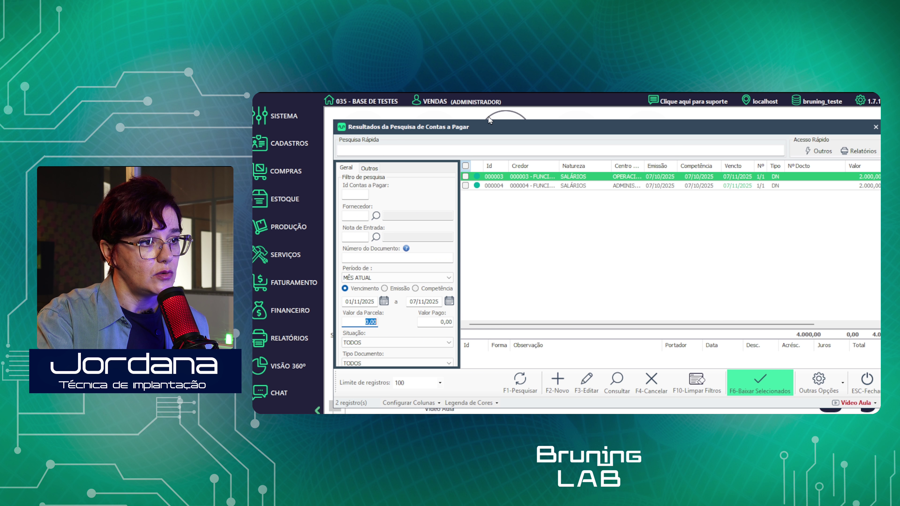
left_click_drag(485, 120, 485, 113)
left_click_drag(485, 113, 485, 107)
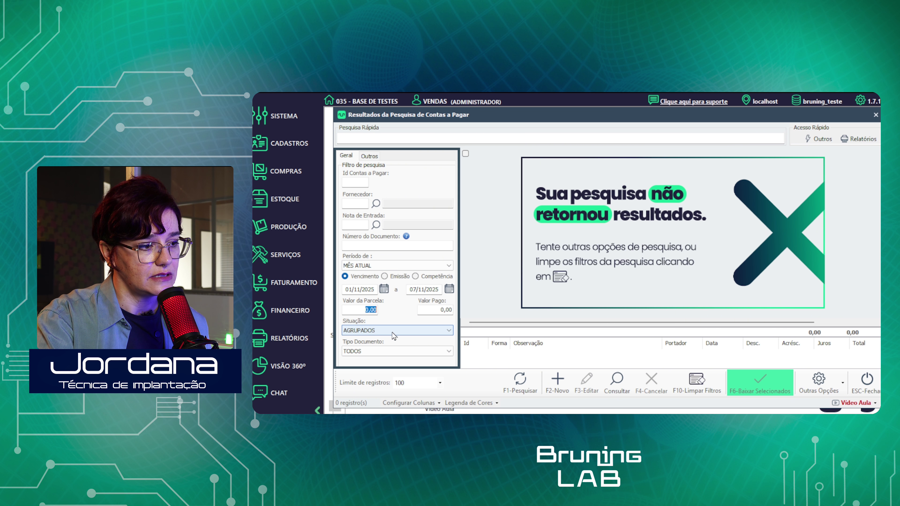
left_click(449, 332)
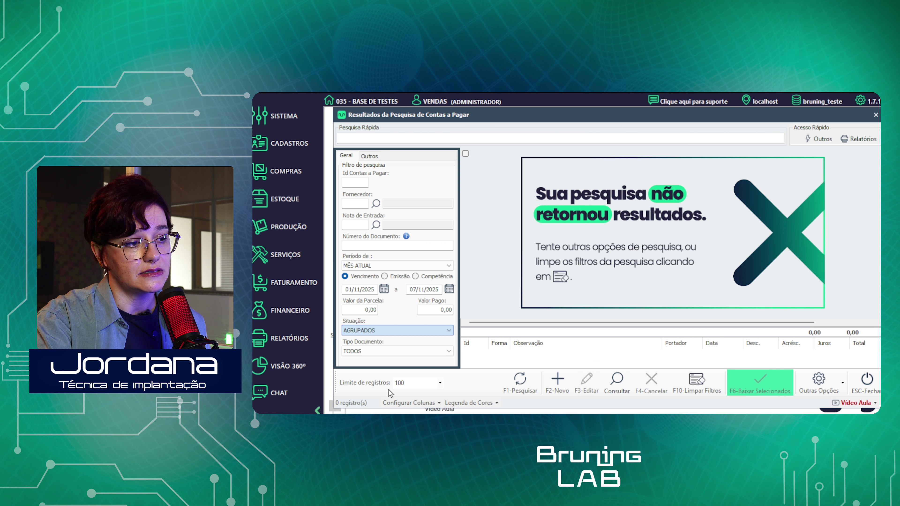
left_click(396, 341)
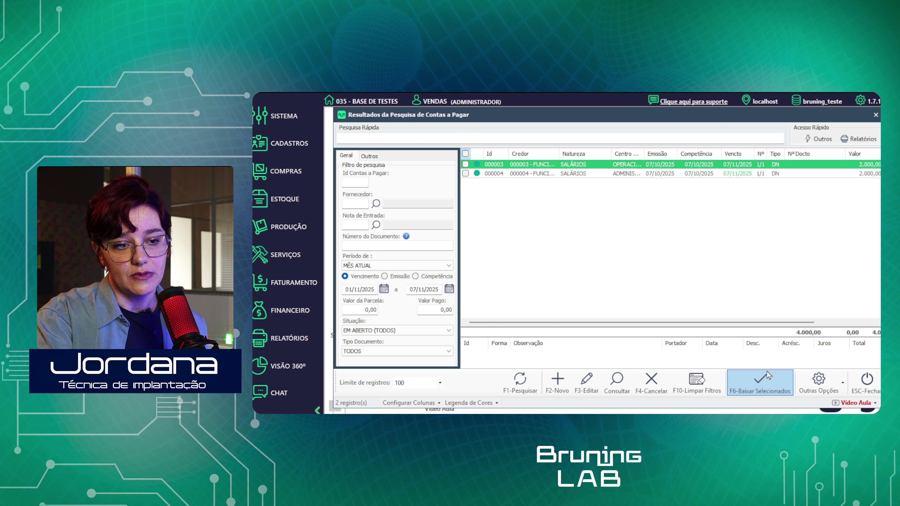
left_click(779, 382)
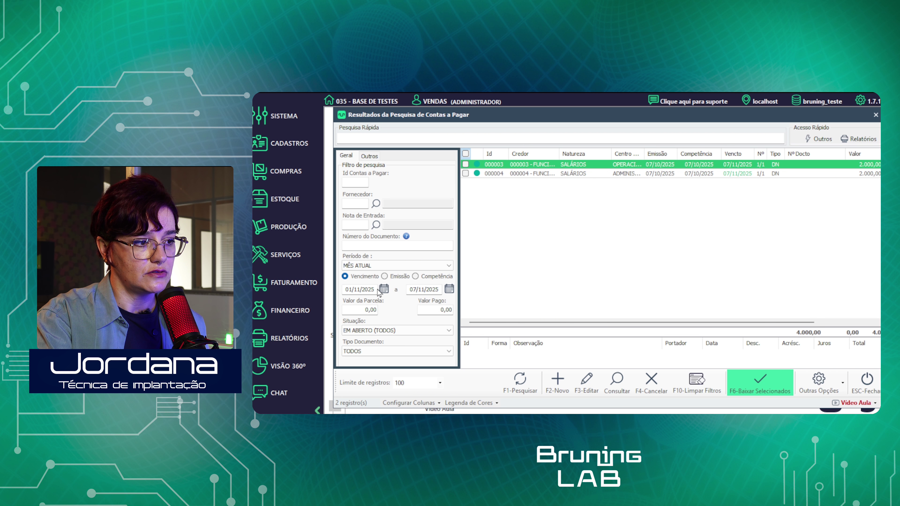
Clear both due dates and the MÊS ATUAL period from the filter and rerun the accounts payable search
left_click_drag(377, 289, 332, 287)
key("BackSpace")
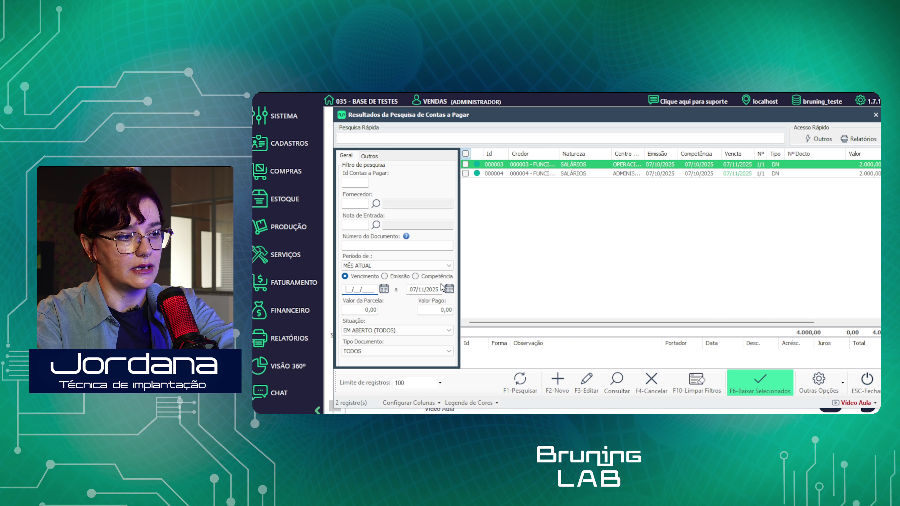
left_click_drag(440, 289, 410, 290)
key("BackSpace")
key("F1")
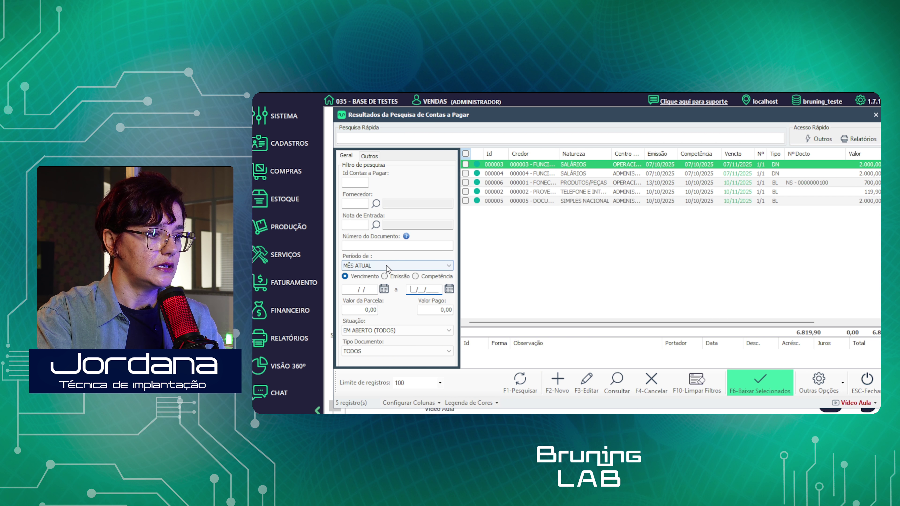
left_click(387, 266)
key("Delete")
left_click(520, 382)
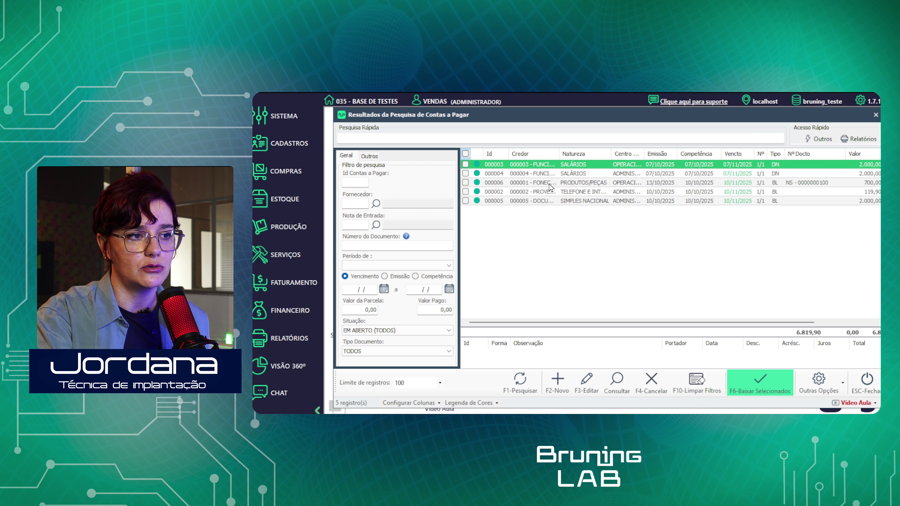
Open the purchase entry behind the PRODUTOS/PEÇAS account and examine its payment details
left_click(502, 183)
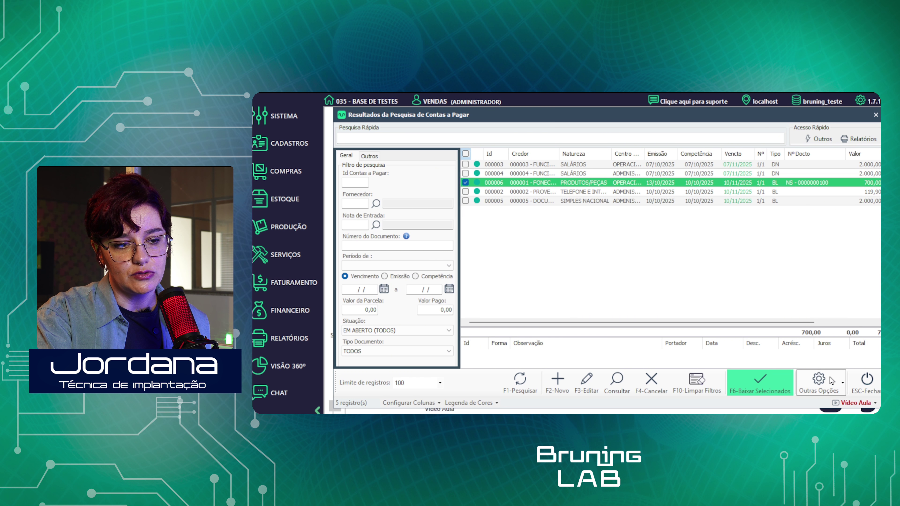
key("F3")
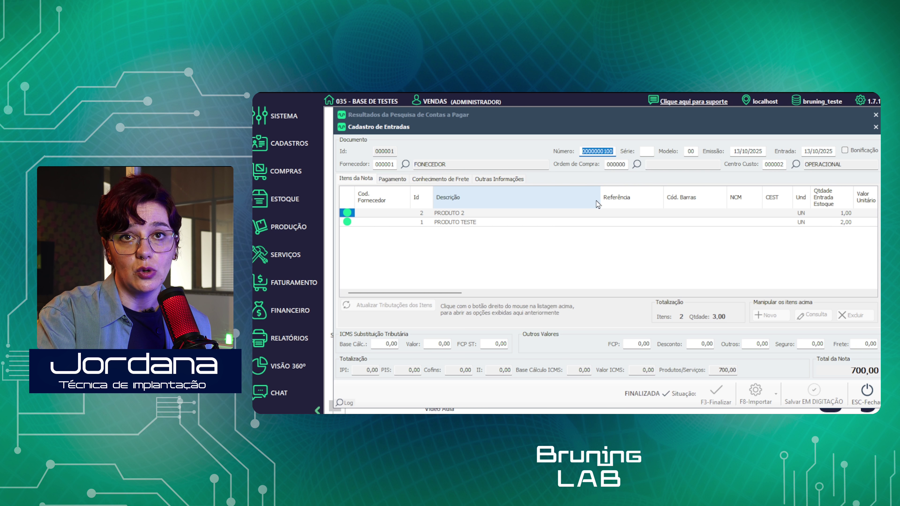
left_click(390, 182)
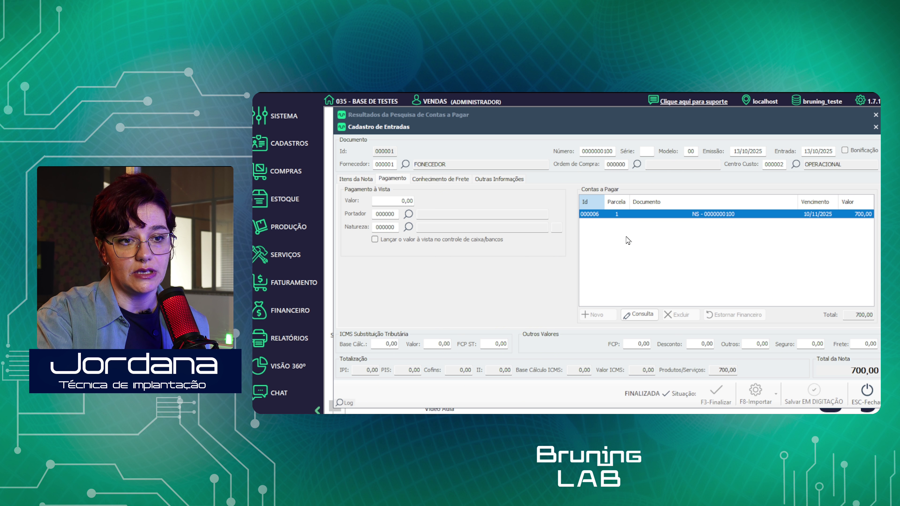
left_click(867, 395)
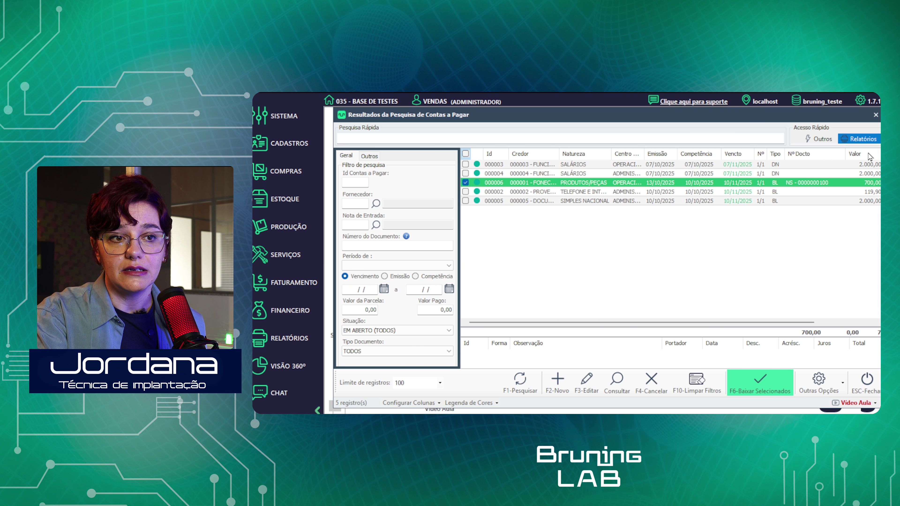
Examine the filter options of the accounts payable report without generating it
left_click(858, 139)
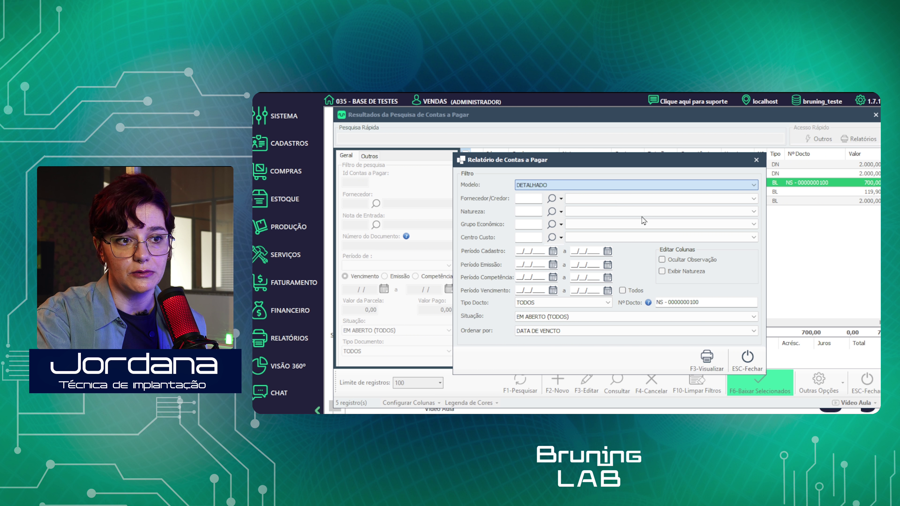
key("Escape")
Deselect the PRODUTOS/PEÇAS account and start a new account payable record
left_click(465, 183)
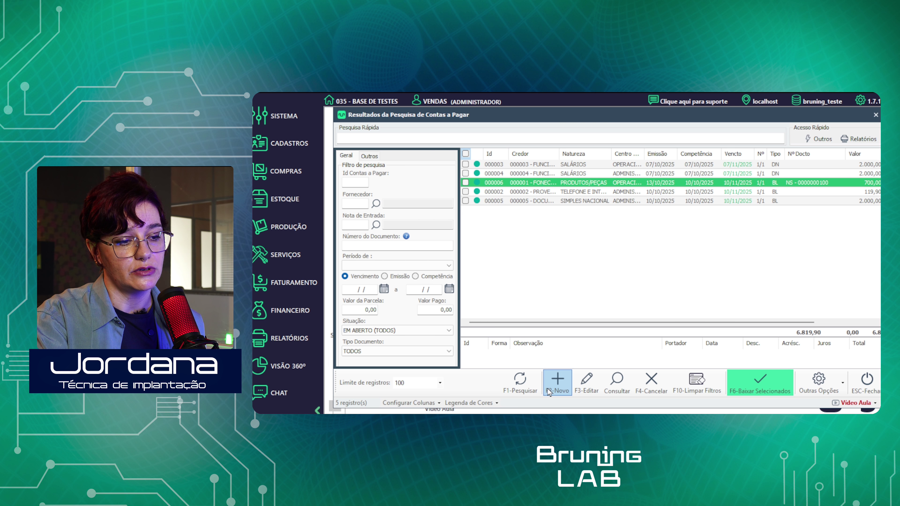
left_click(563, 393)
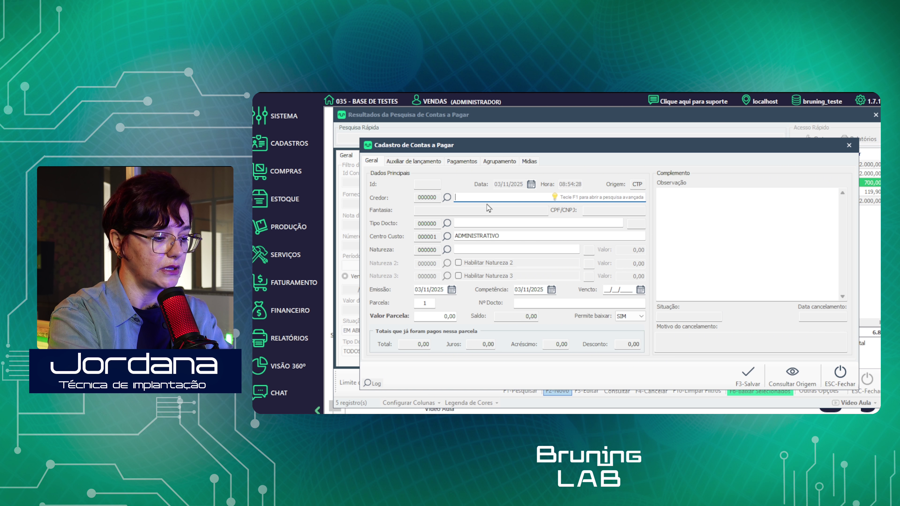
type("ENERGIA")
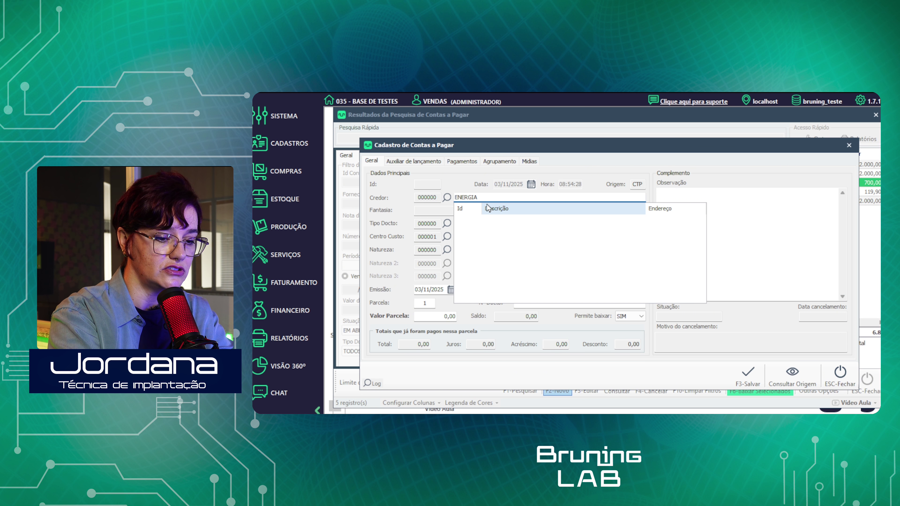
key("BackSpace")
key("BackSpace")
key("BackSpace")
key("BackSpace")
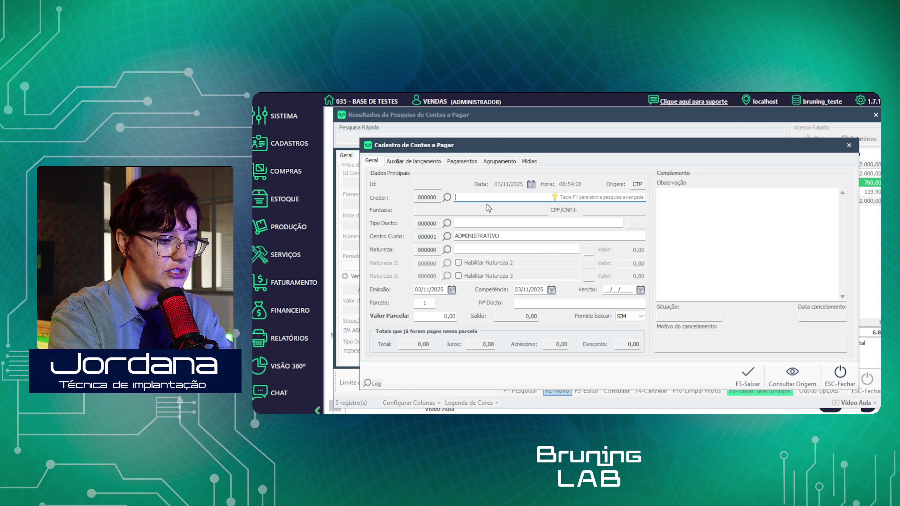
Register DISTRIBUIDORA DE ENERGIA as a new supplier in the municipality of TUBARÃO for the account's creditor
type("DISTRIBUIDORA DE ENERGIA")
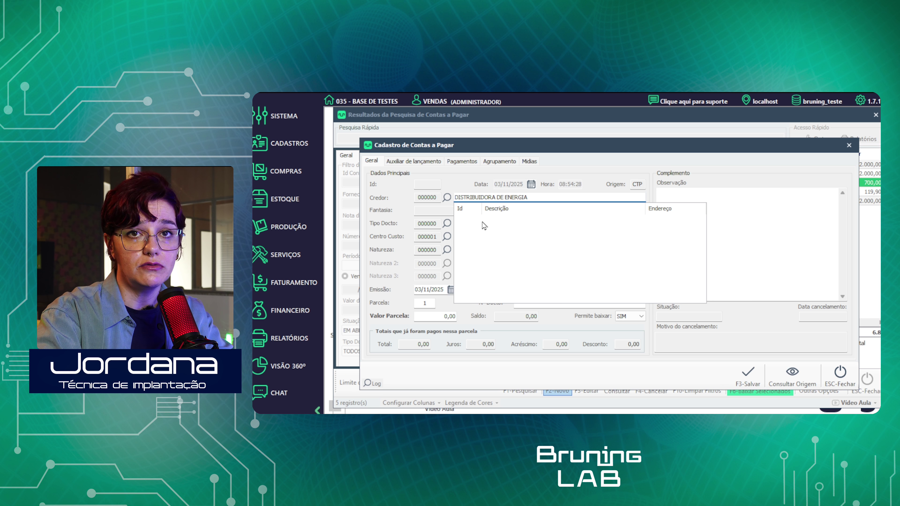
key("Return")
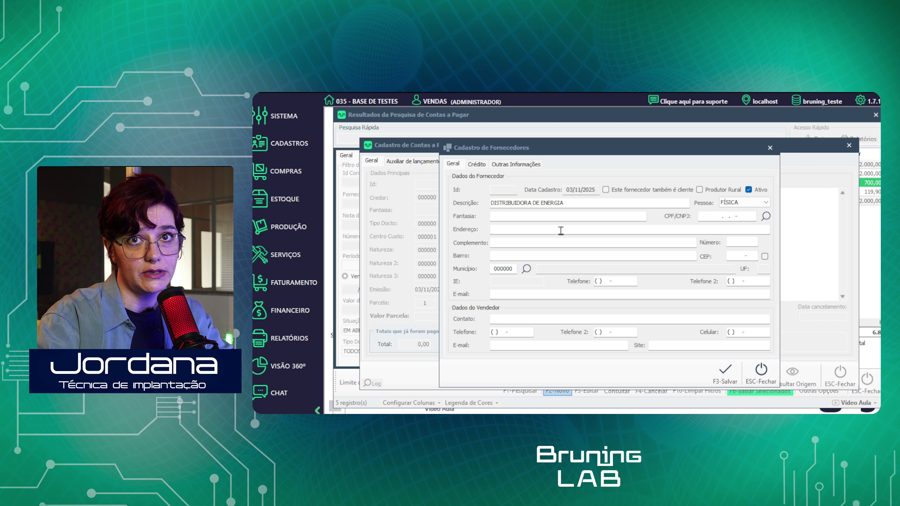
left_click(526, 269)
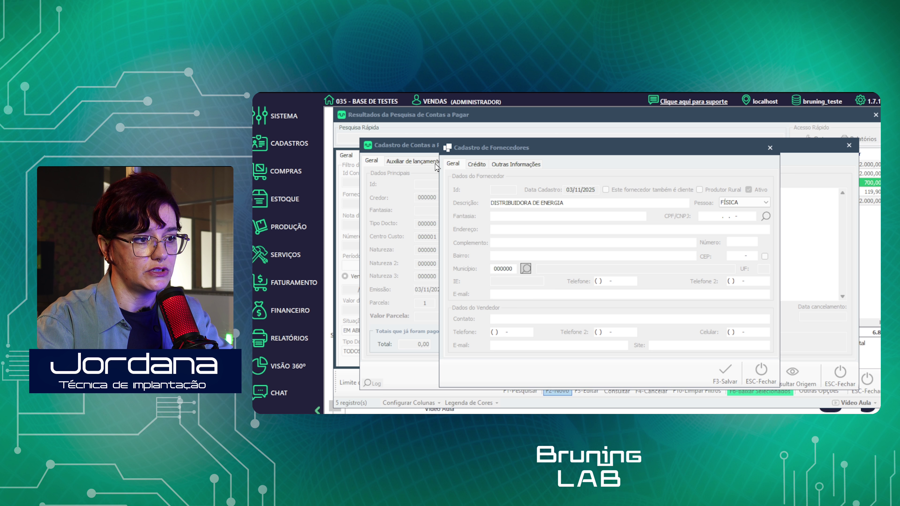
left_click(437, 152)
type("TUBAR")
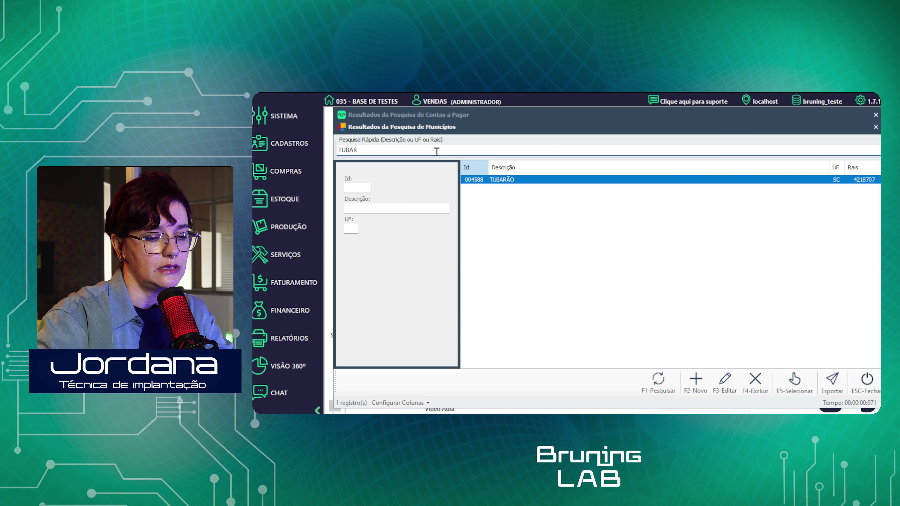
left_click(795, 383)
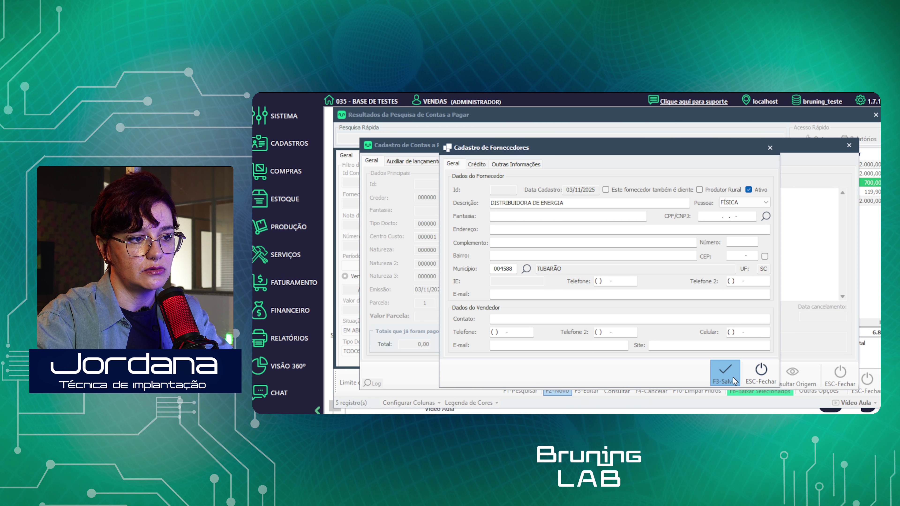
left_click(724, 372)
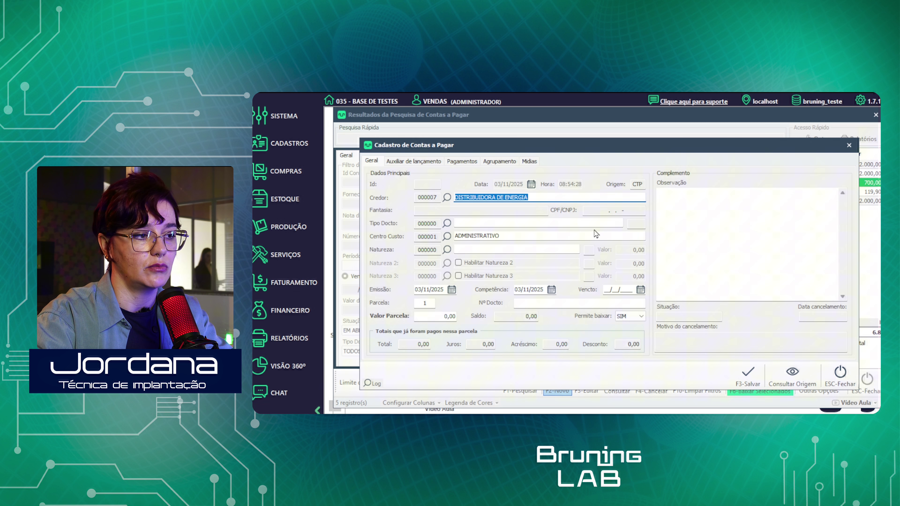
Look up the document types and set the new account's type to BOLETO
left_click(467, 222)
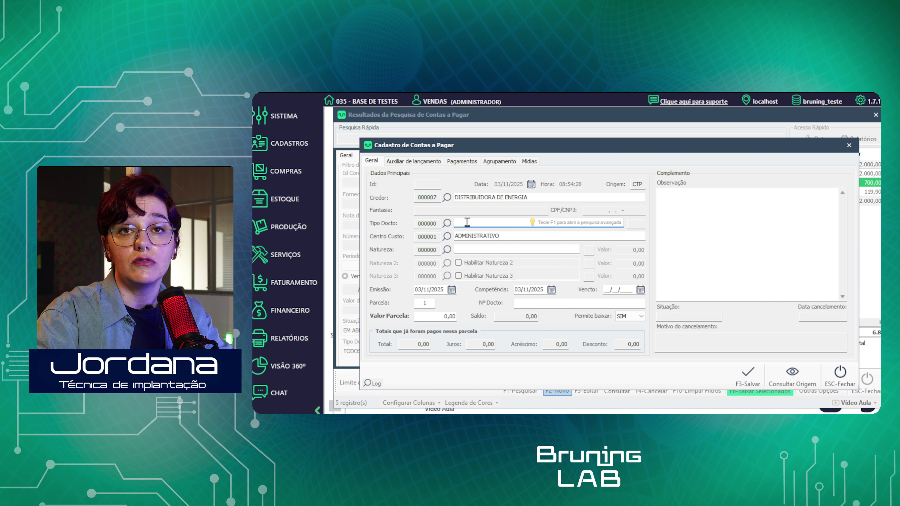
left_click(446, 223)
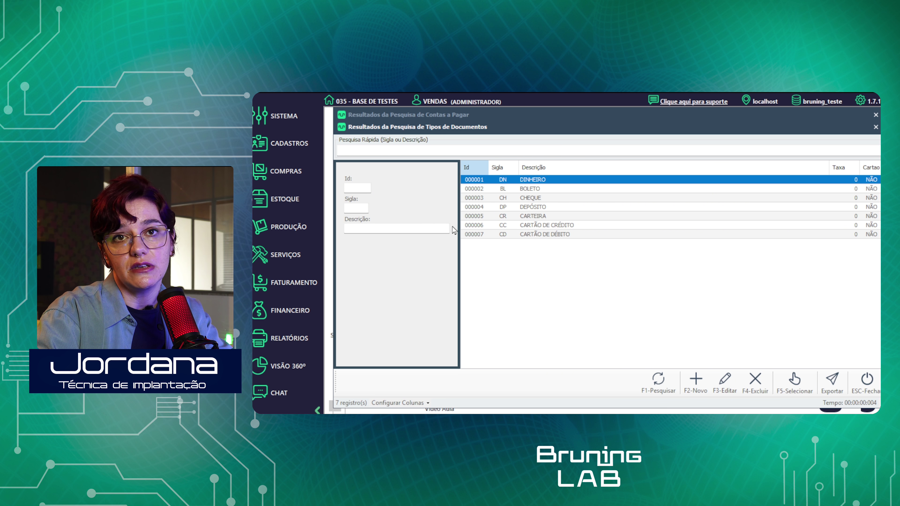
left_click(525, 191)
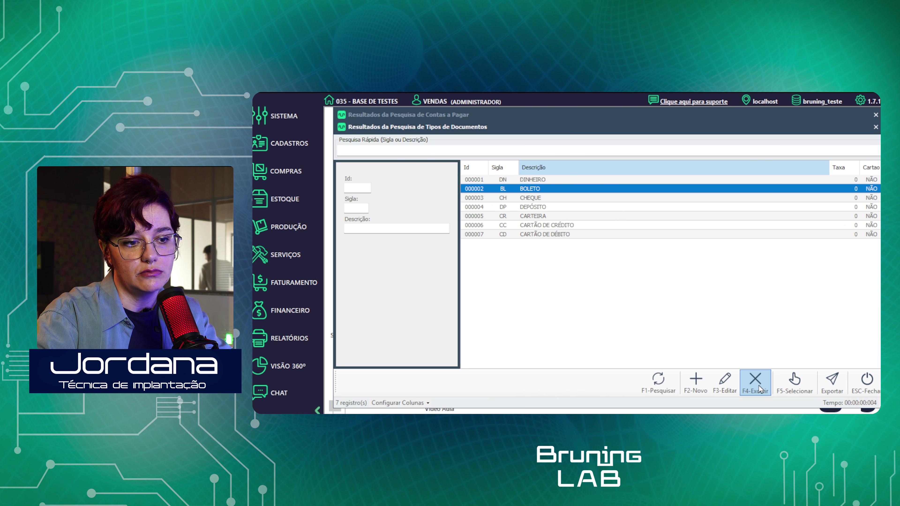
left_click(700, 388)
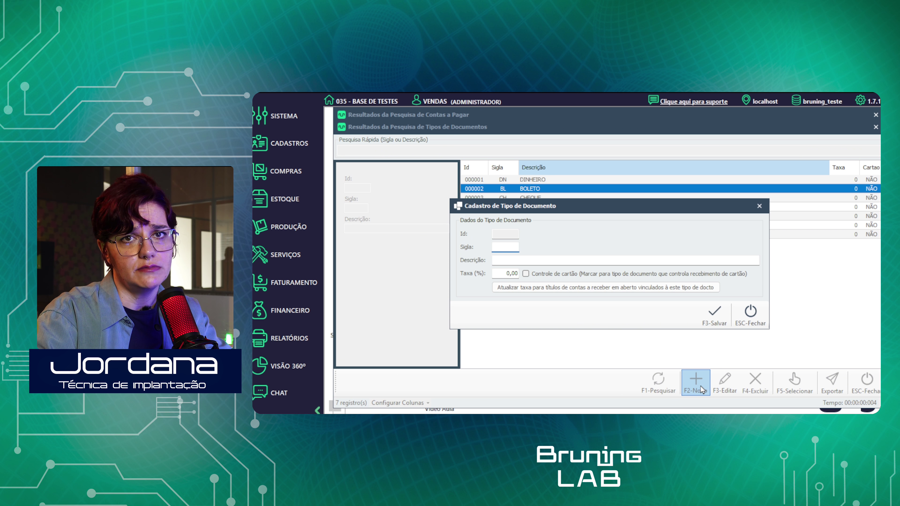
left_click(758, 321)
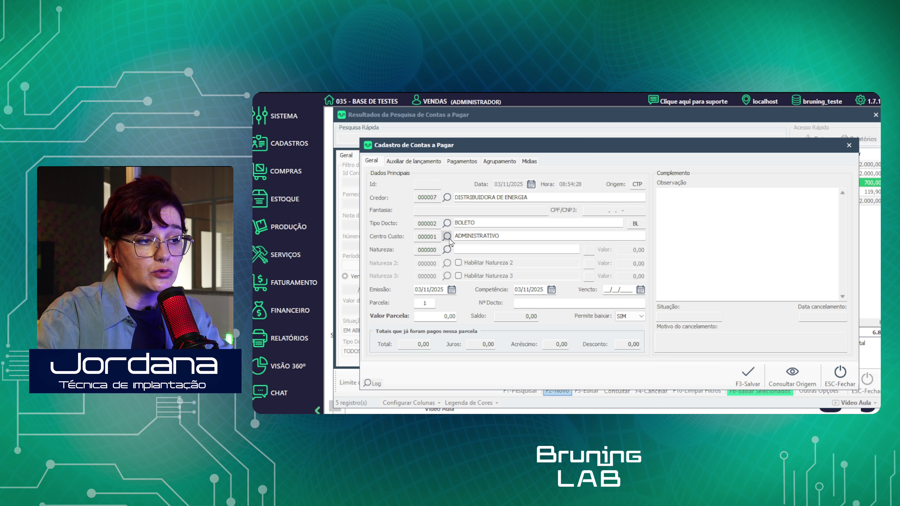
Look up the cost centres available for the new account and close the list without choosing another
left_click_drag(509, 238, 448, 235)
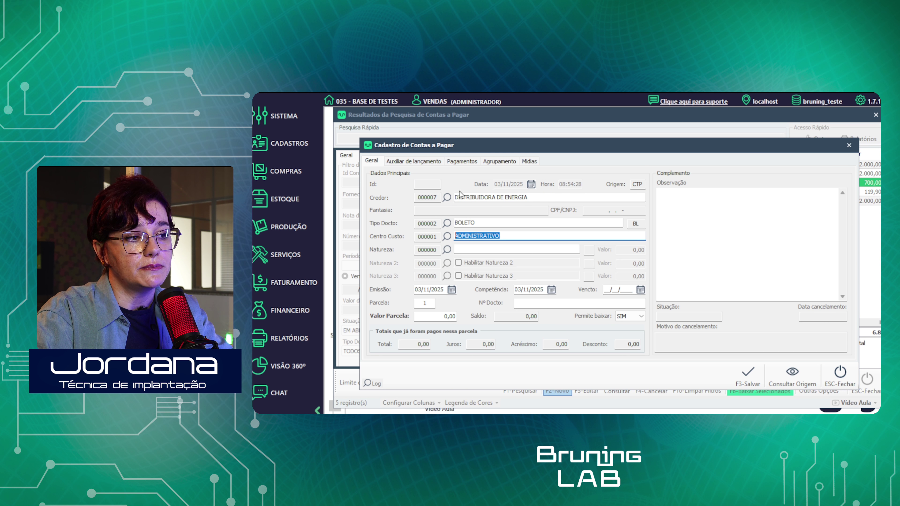
left_click(448, 236)
left_click(507, 191)
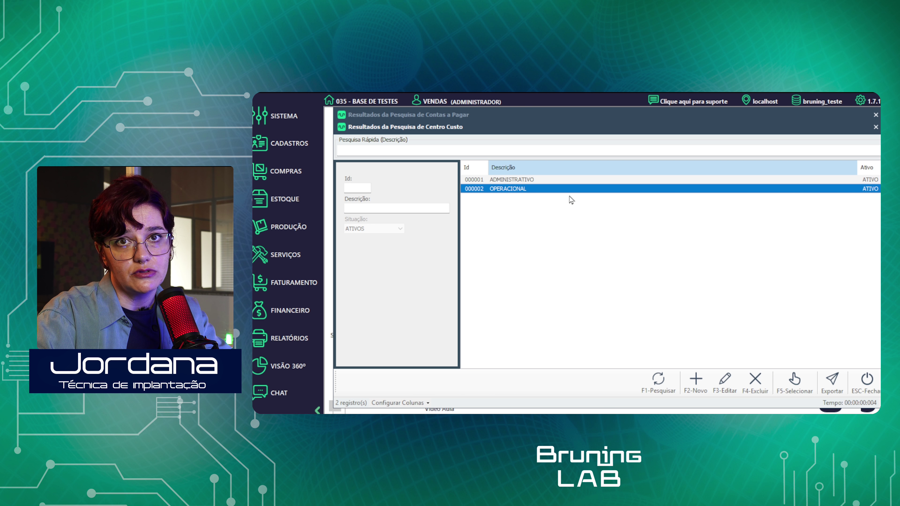
left_click(866, 380)
Examine the financial natures available for the account, including the FORNECEDORES, ADMINISTRATIVO, COMERCIAL, MARKETING and MÃO DE OBRA groups
left_click(447, 250)
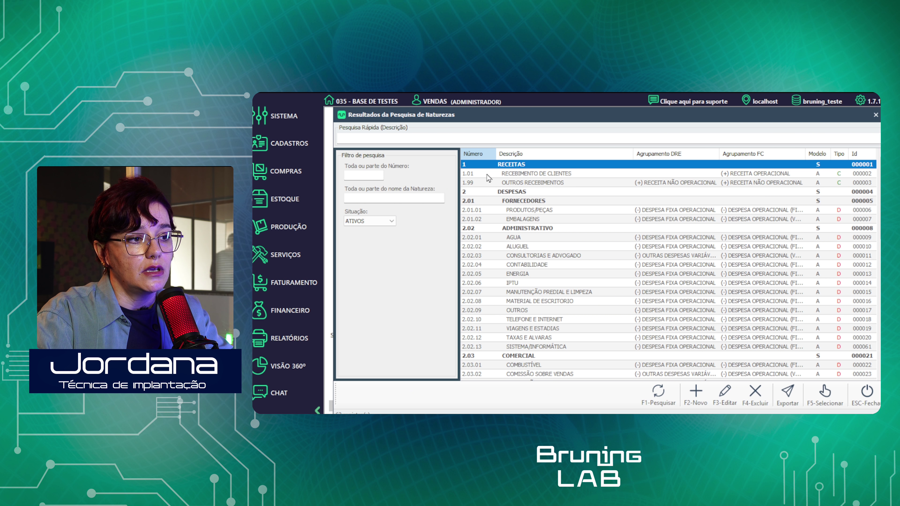
left_click(505, 194)
left_click(513, 202)
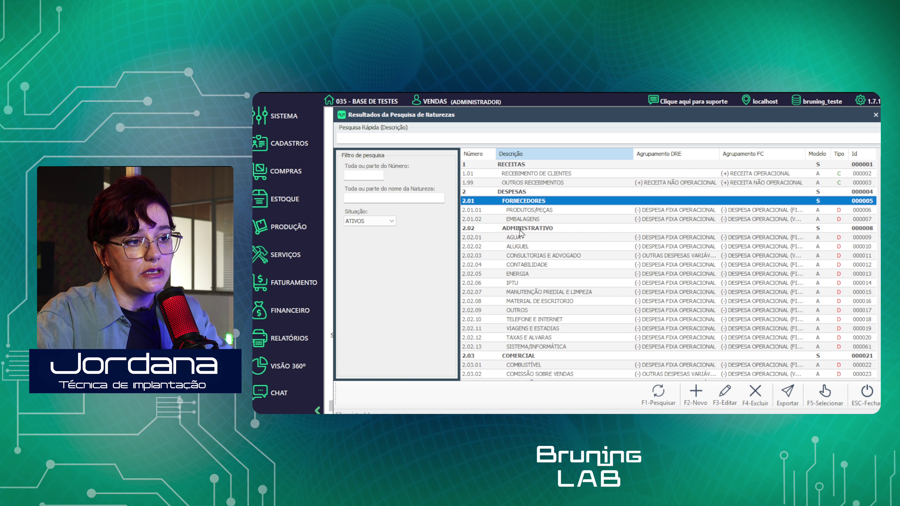
left_click(521, 230)
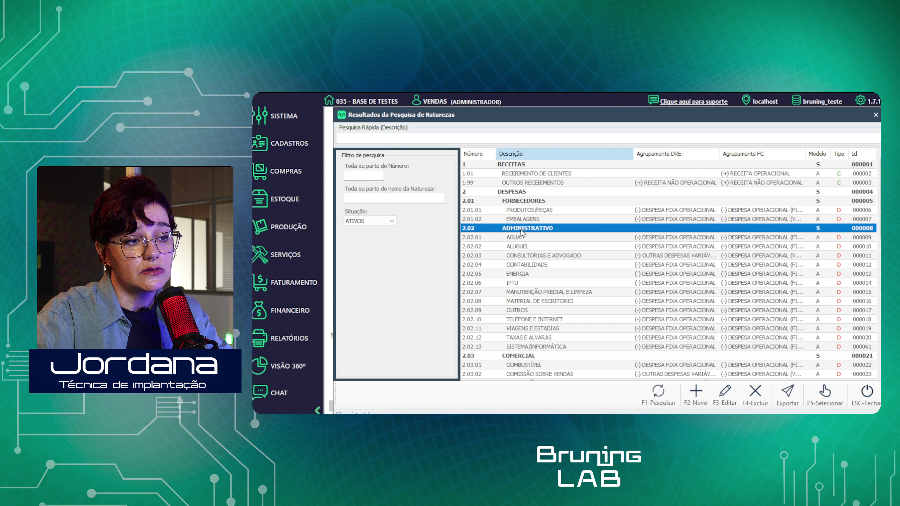
left_click(520, 358)
scroll(520, 360, "down", 4)
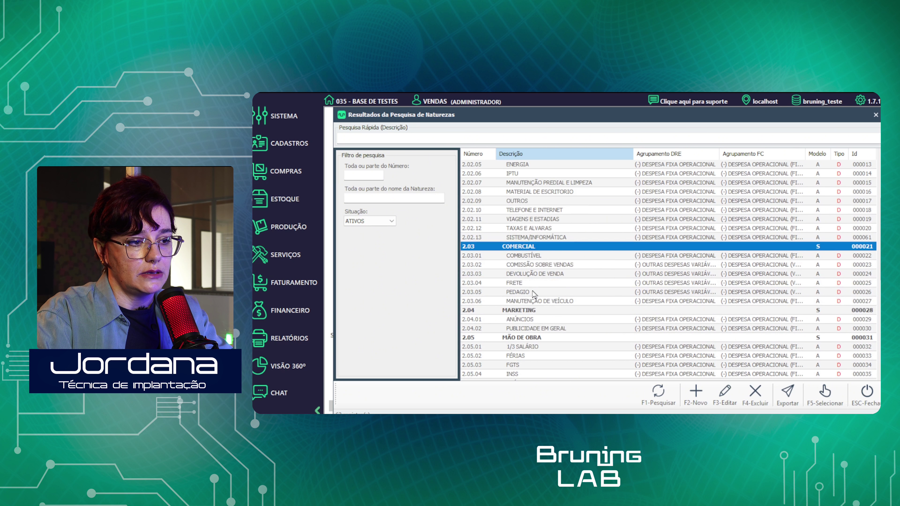
left_click(519, 311)
left_click(528, 337)
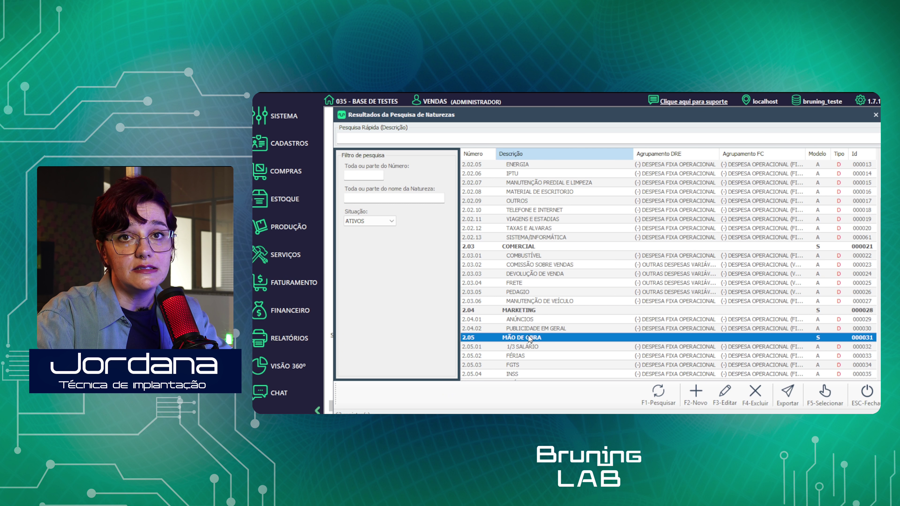
scroll(536, 299, "down", 7)
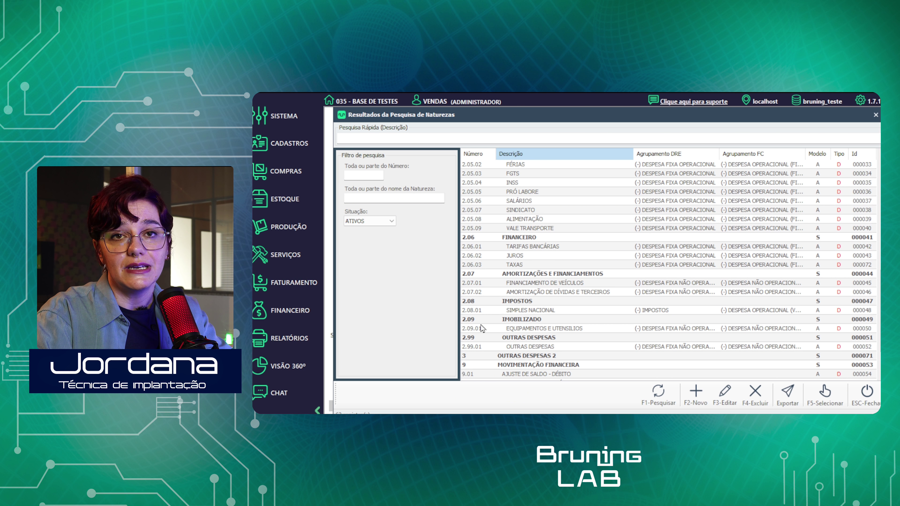
Inspect the FINANCEIRO nature's registration and its model setting, then close it without saving
left_click(536, 238)
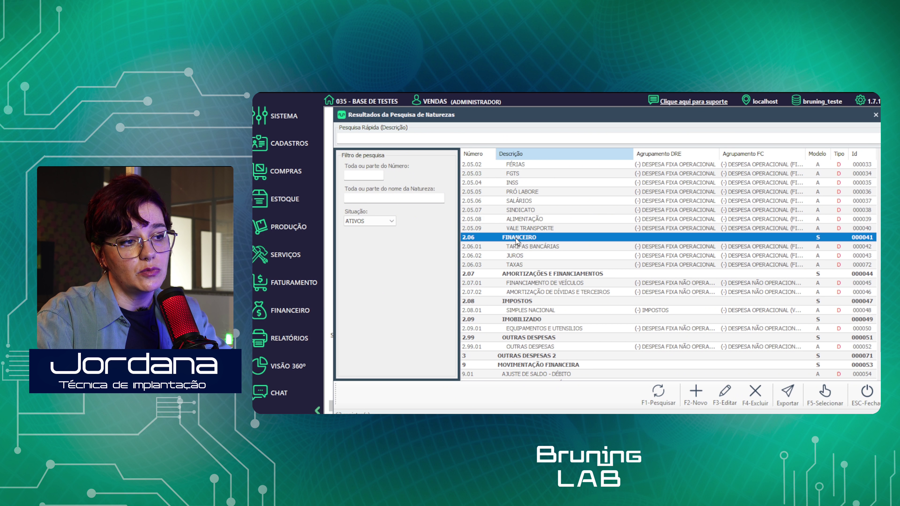
key("F3")
left_click(519, 230)
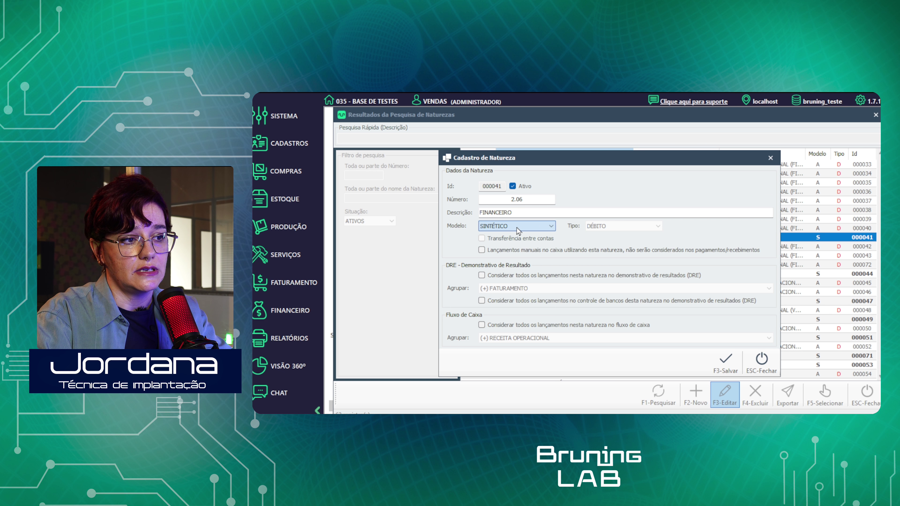
left_click(517, 228)
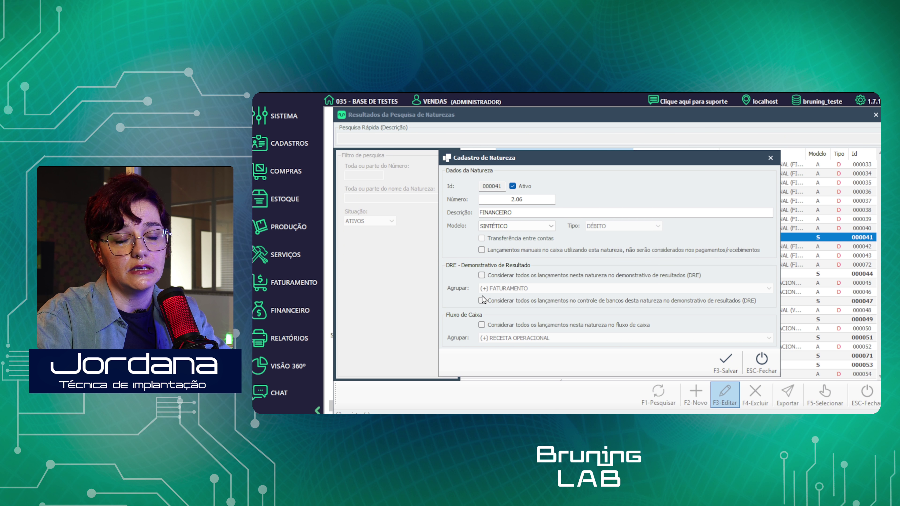
left_click(761, 363)
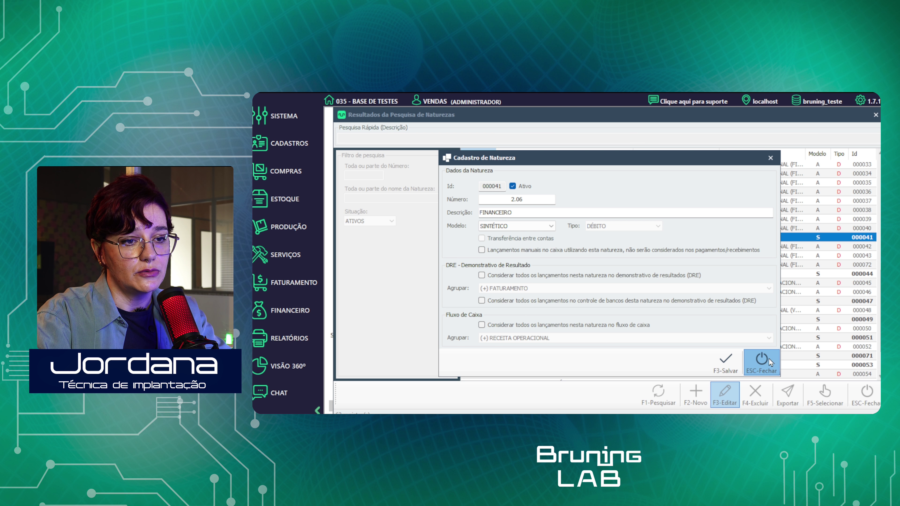
Set the account's nature to ENERGIA and enable Natureza 2 and Natureza 3
scroll(519, 273, "up", 2)
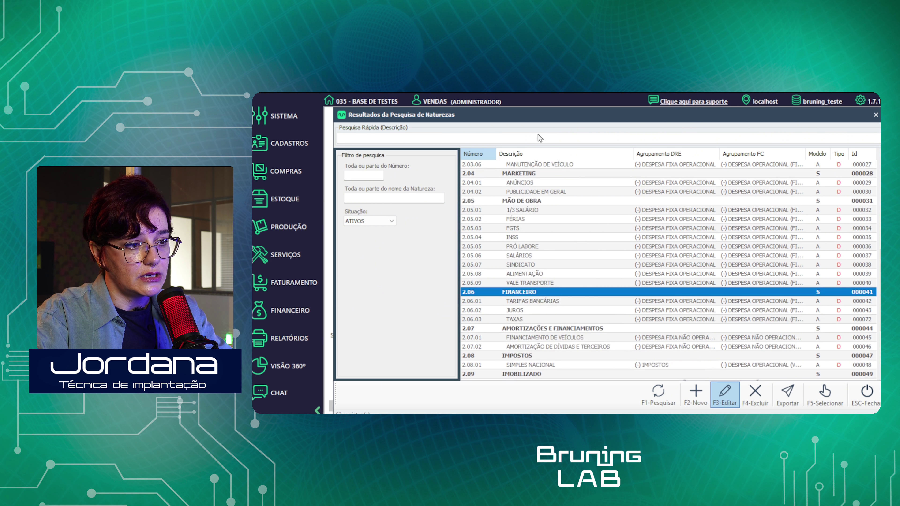
scroll(529, 243, "up", 6)
left_click(556, 193)
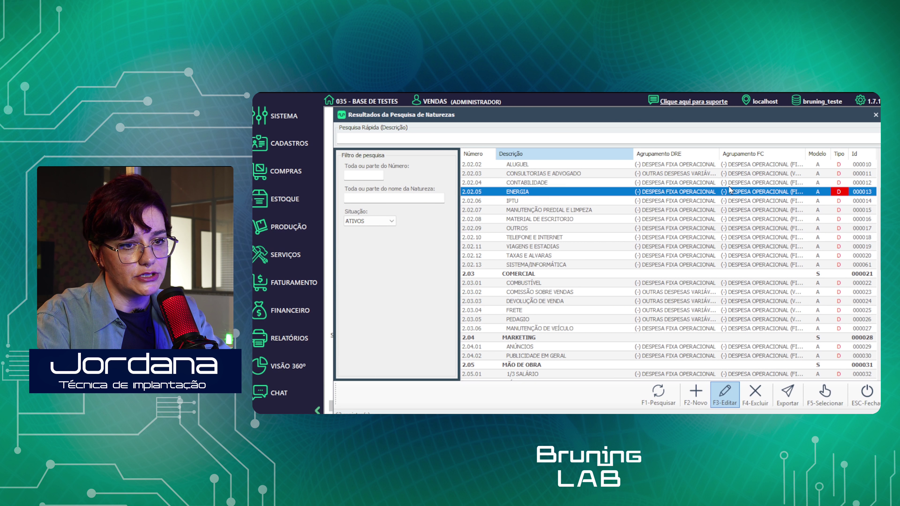
left_click(827, 392)
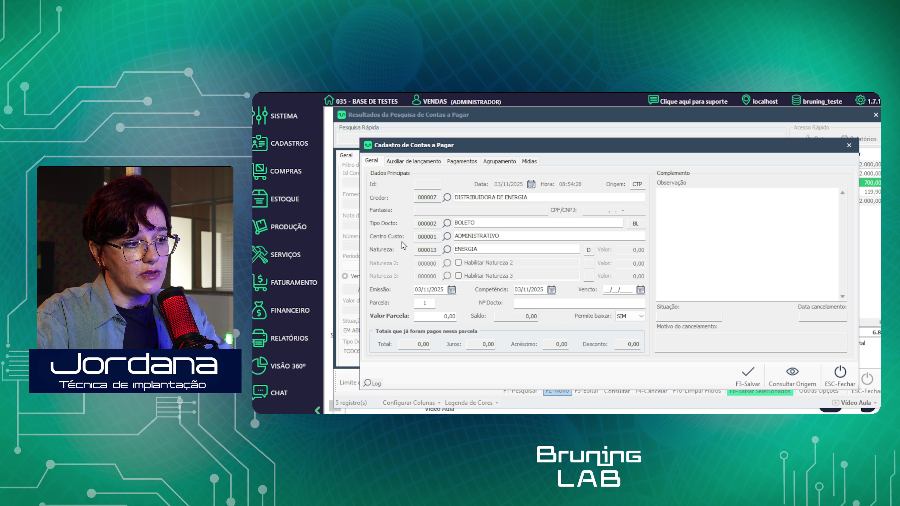
left_click(458, 263)
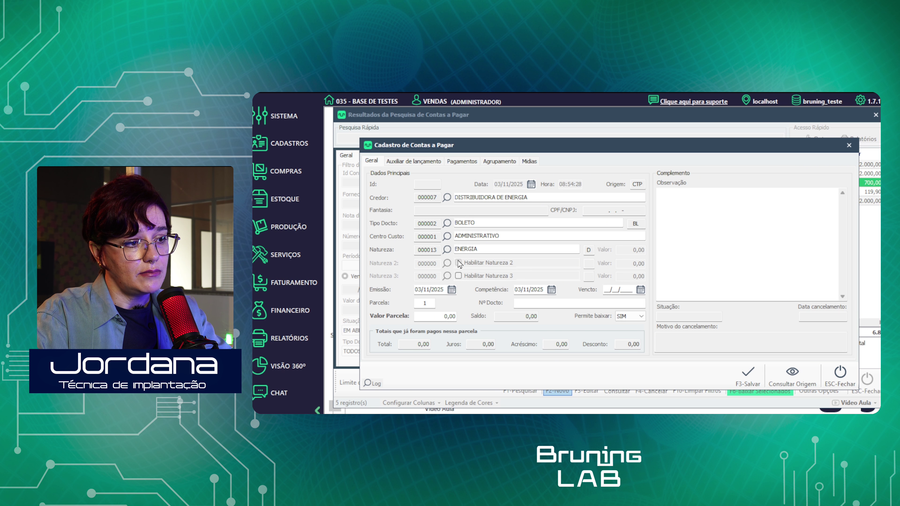
left_click(459, 276)
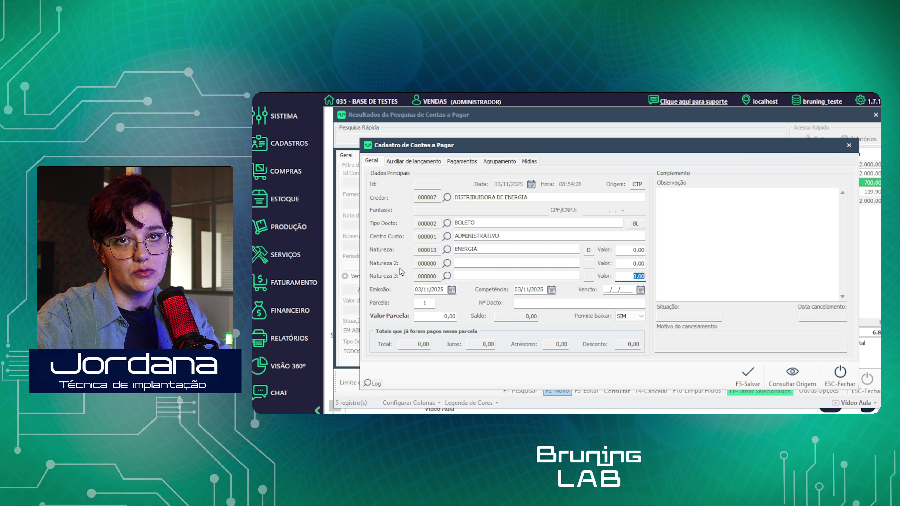
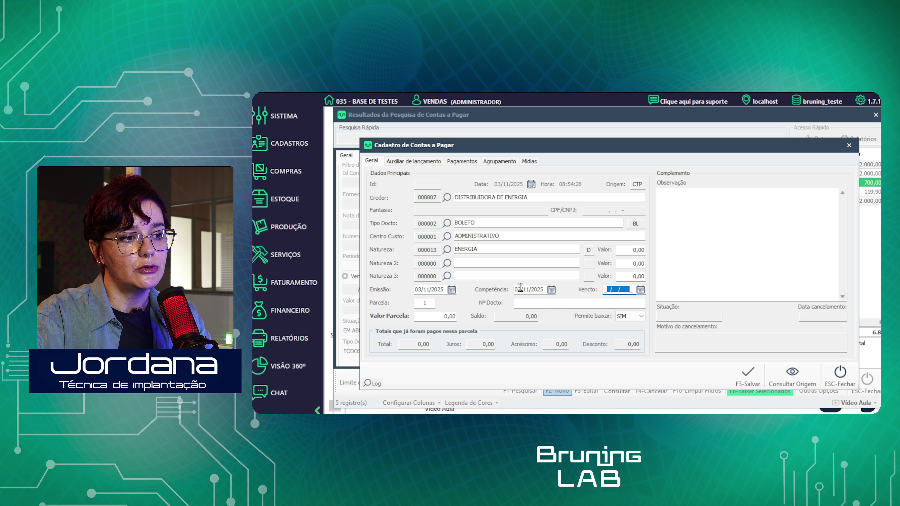
Set the account's issue and competence dates to 10/10/2025 and its due date to 10/11/2025
left_click_drag(519, 287, 545, 289)
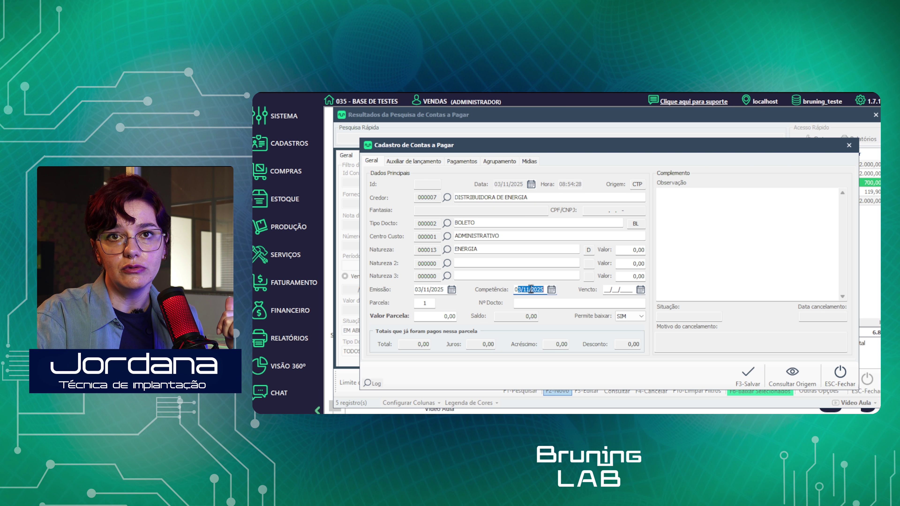
left_click_drag(605, 288, 635, 288)
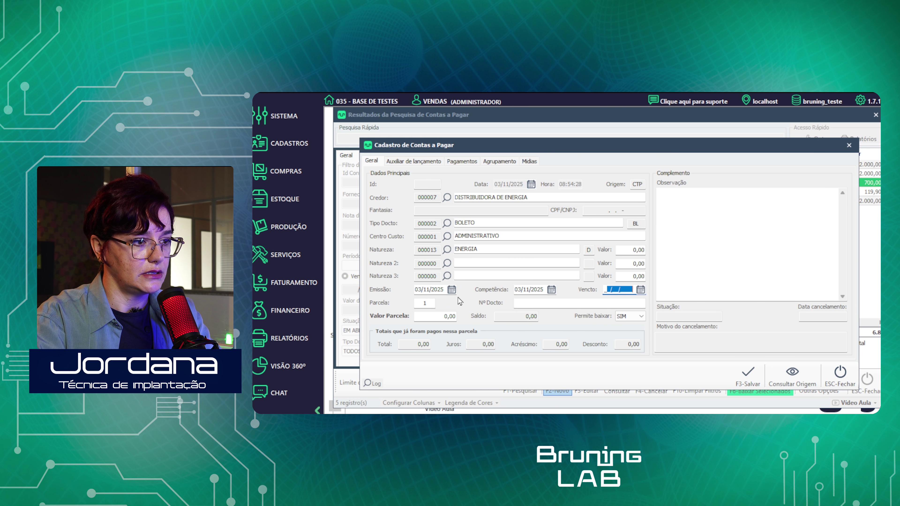
left_click(452, 291)
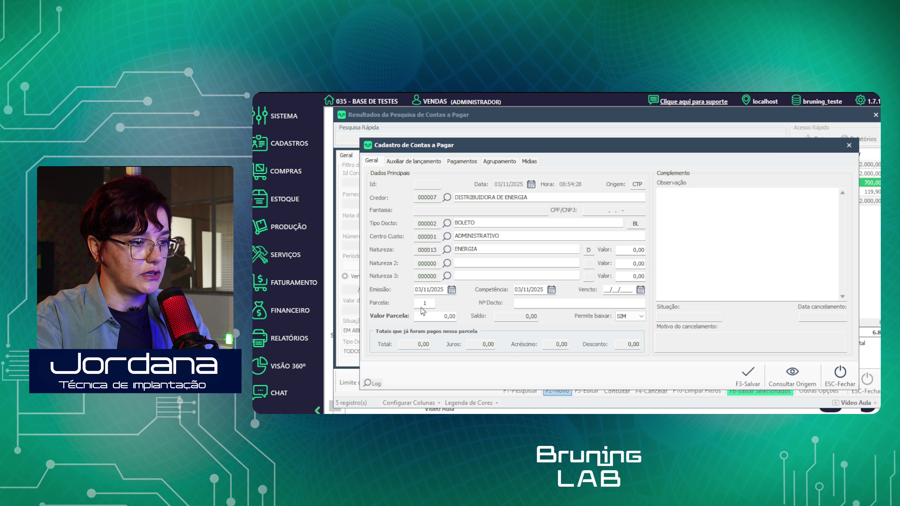
left_click(441, 304)
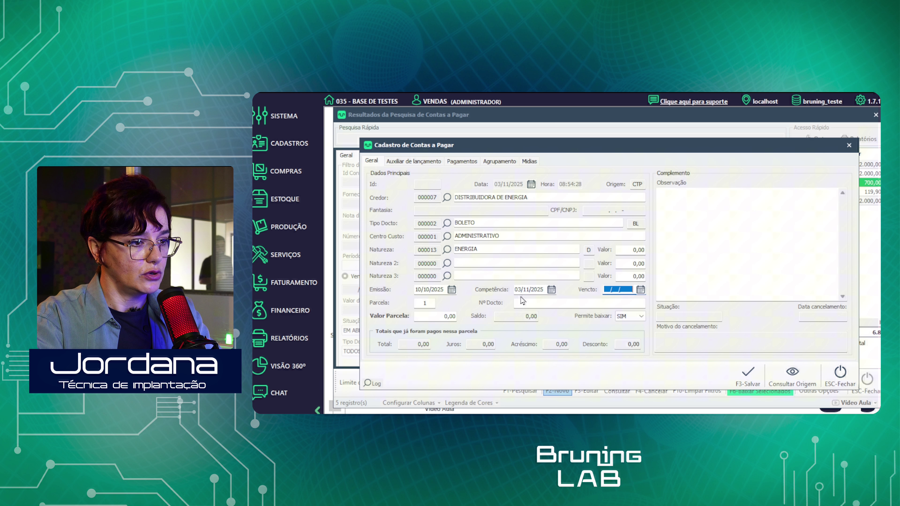
left_click(551, 292)
left_click(453, 273)
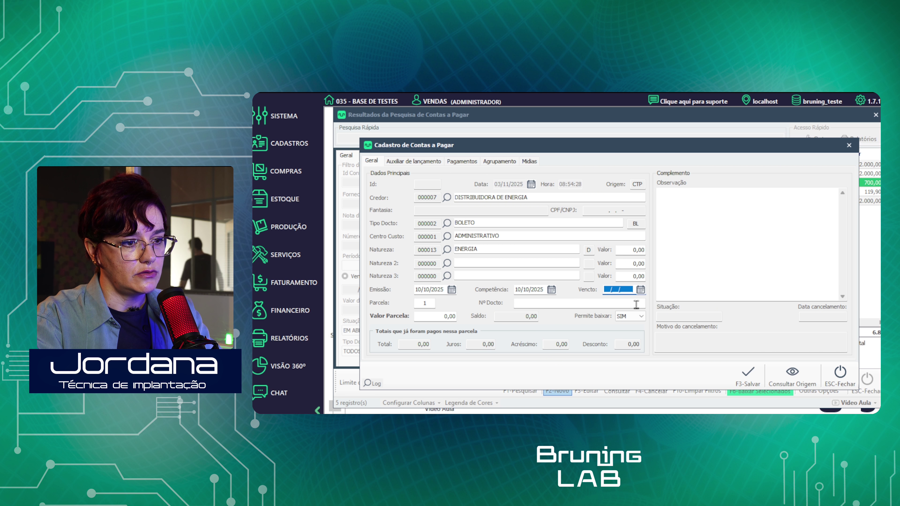
left_click(641, 290)
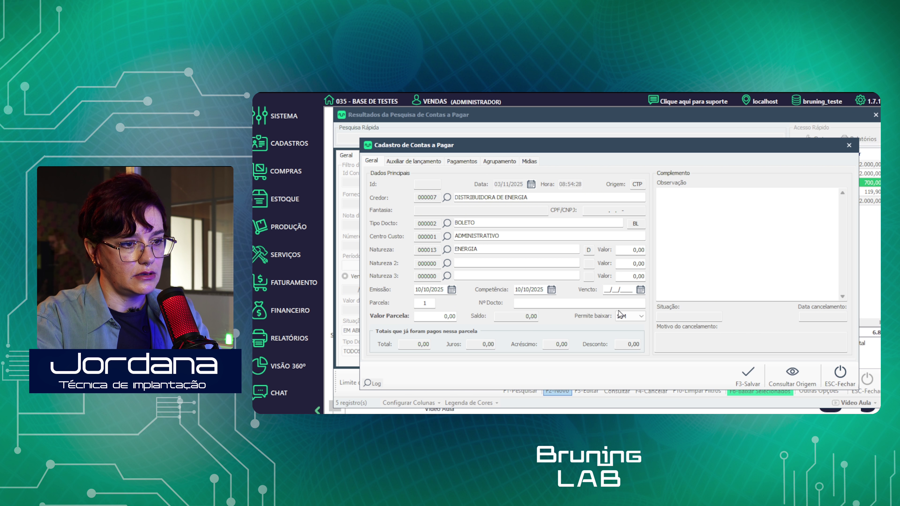
left_click(438, 303)
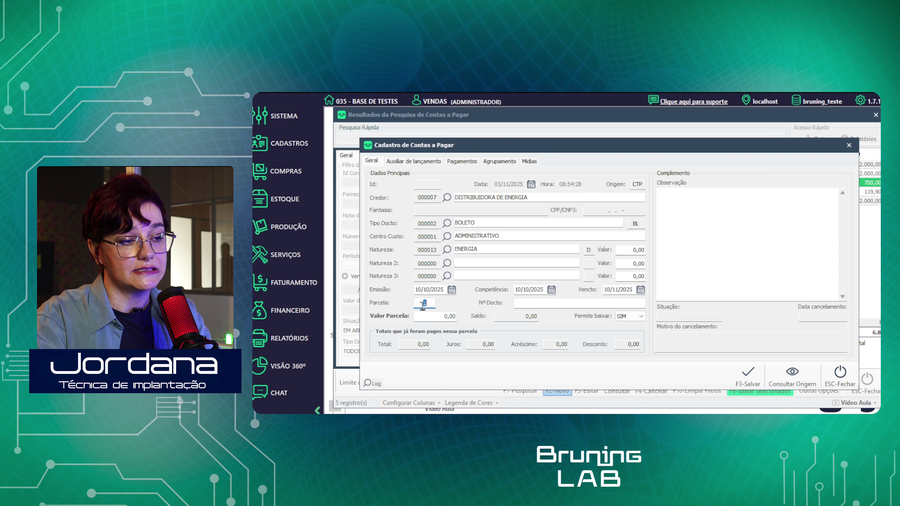
Set the installment value of the account to 150,00
left_click(438, 316)
type("150,00")
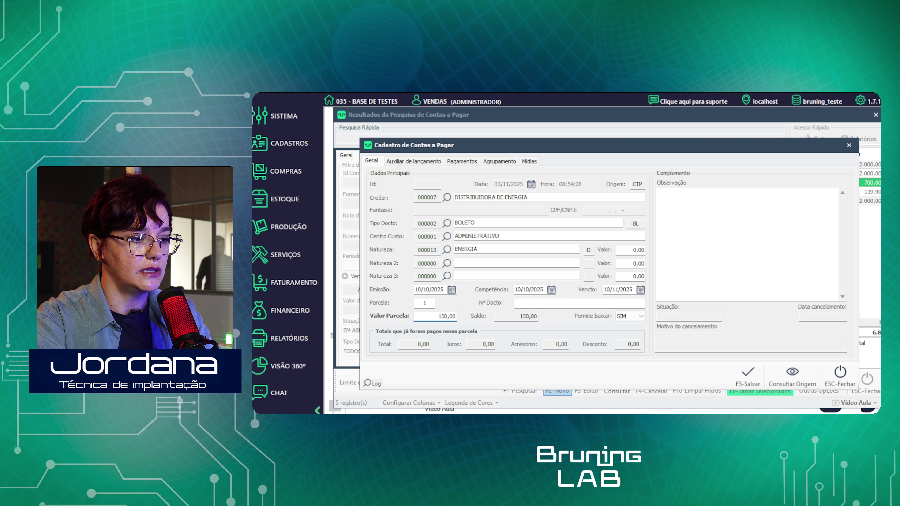
key("Tab")
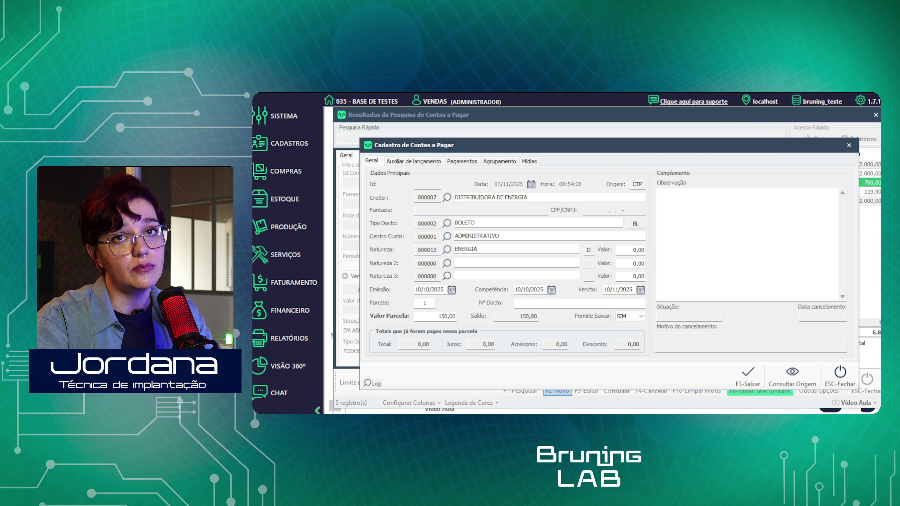
Enable launching more installments with the same information and set the number of additional installments to 11
left_click(419, 303)
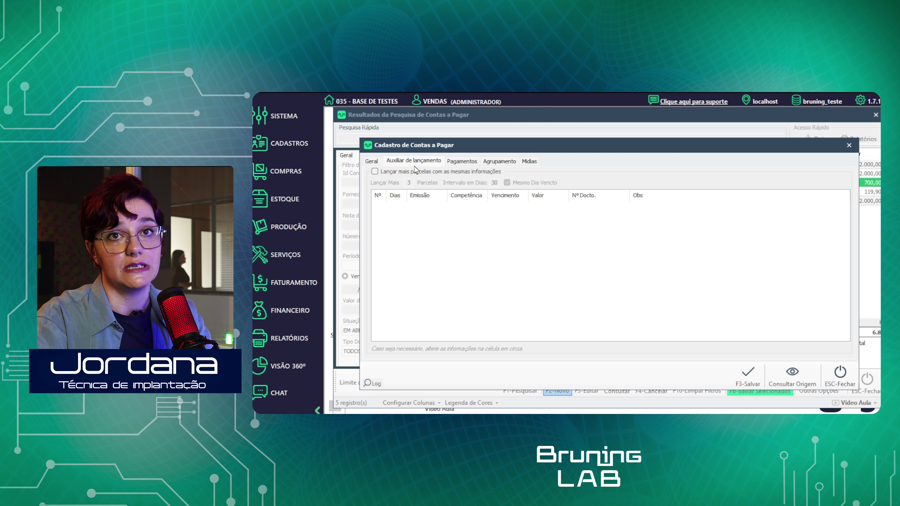
left_click(374, 172)
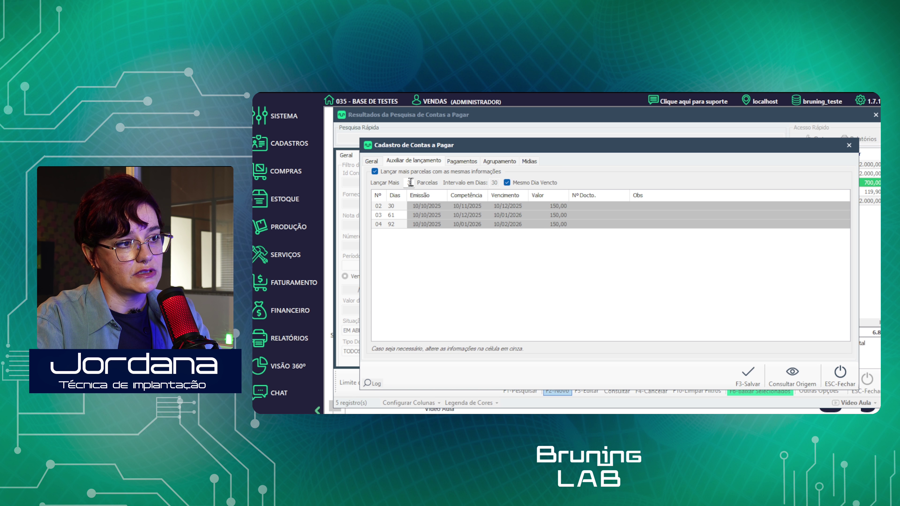
double_click(410, 182)
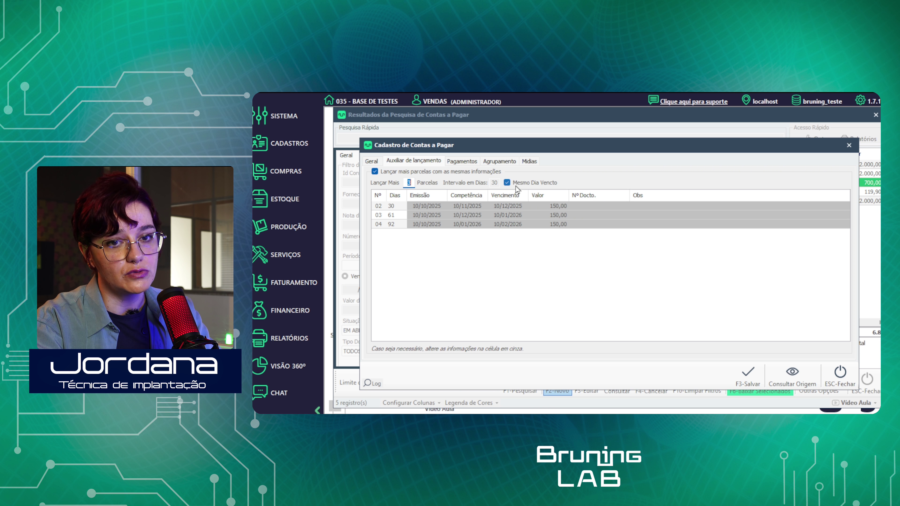
type("11")
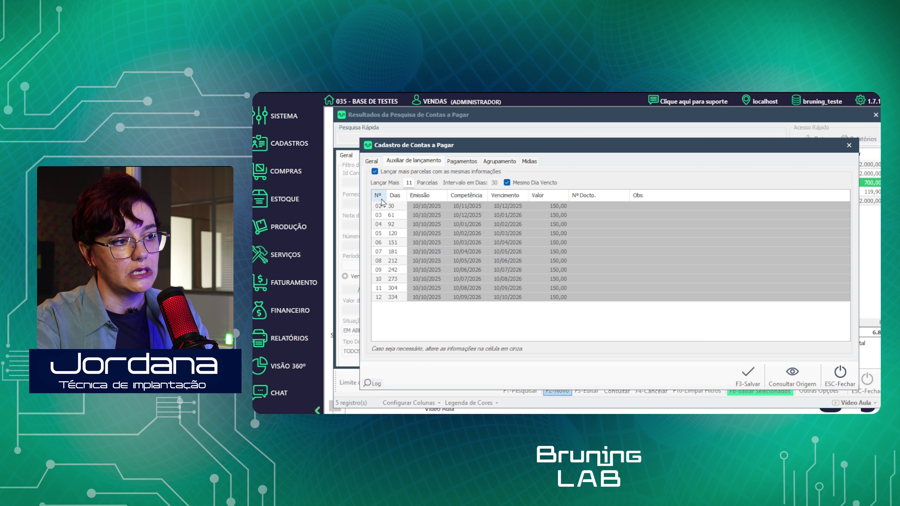
Inspect the numbering and values of the additional installments in the launch list
left_click(371, 161)
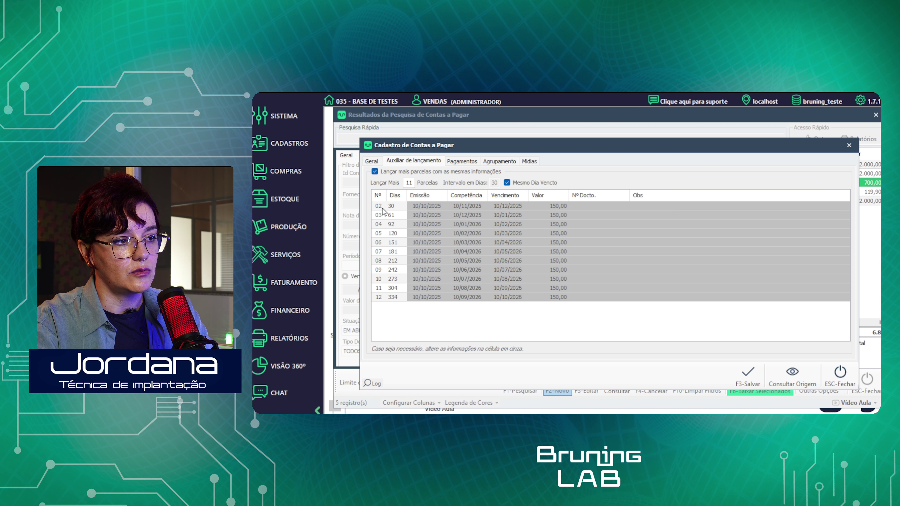
left_click(382, 208)
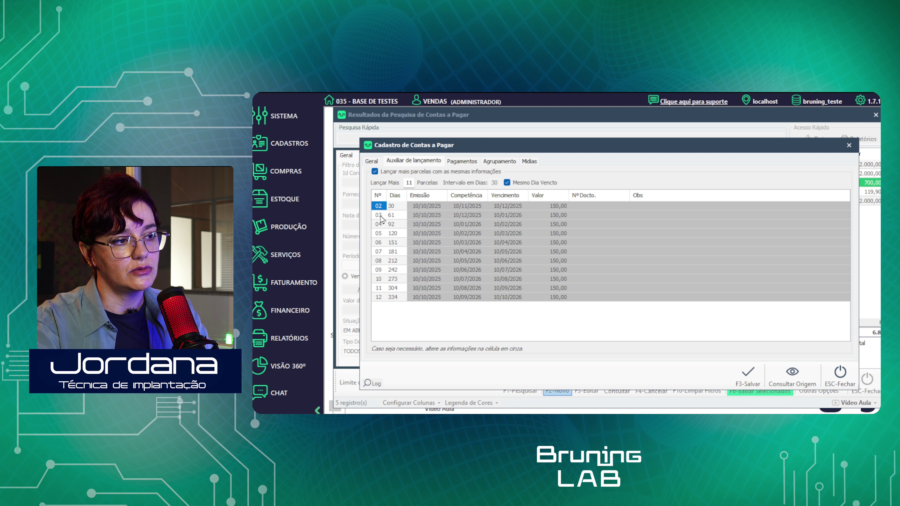
left_click(381, 217)
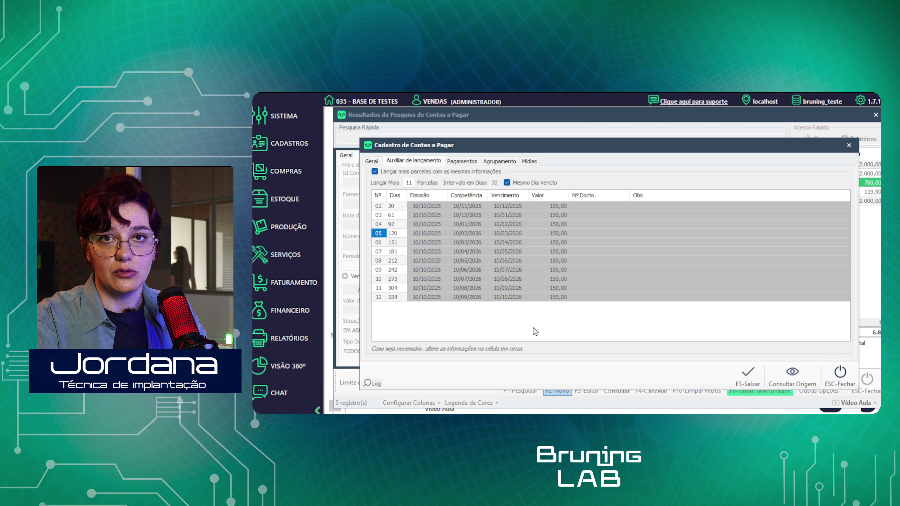
left_click(562, 224)
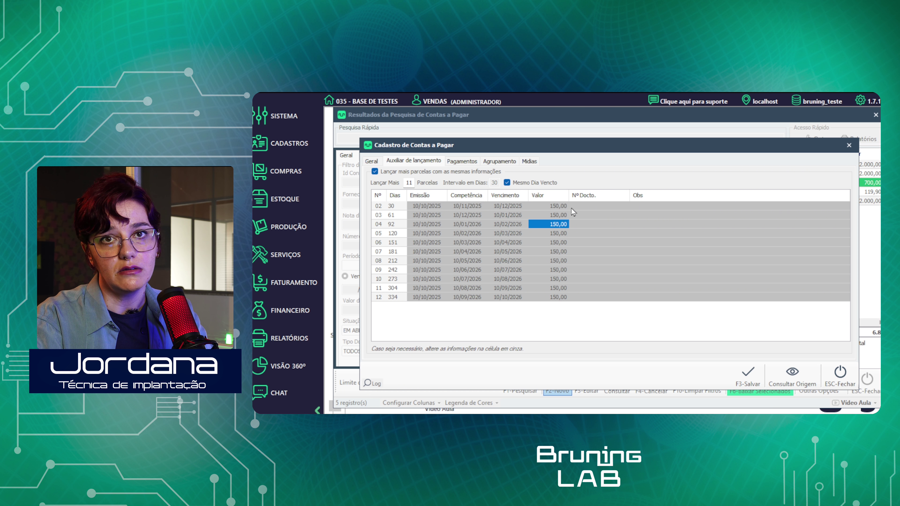
Save the energy account payable together with its 11 additional installments
left_click(563, 207)
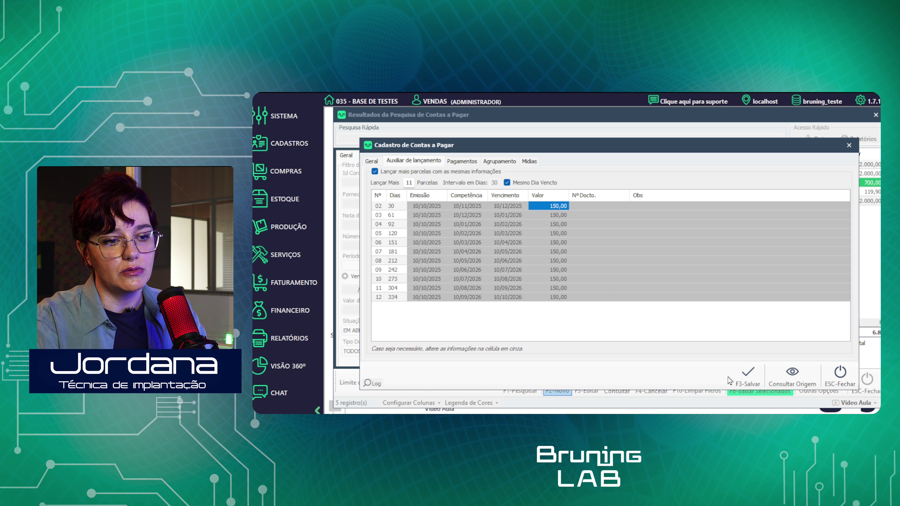
left_click(746, 378)
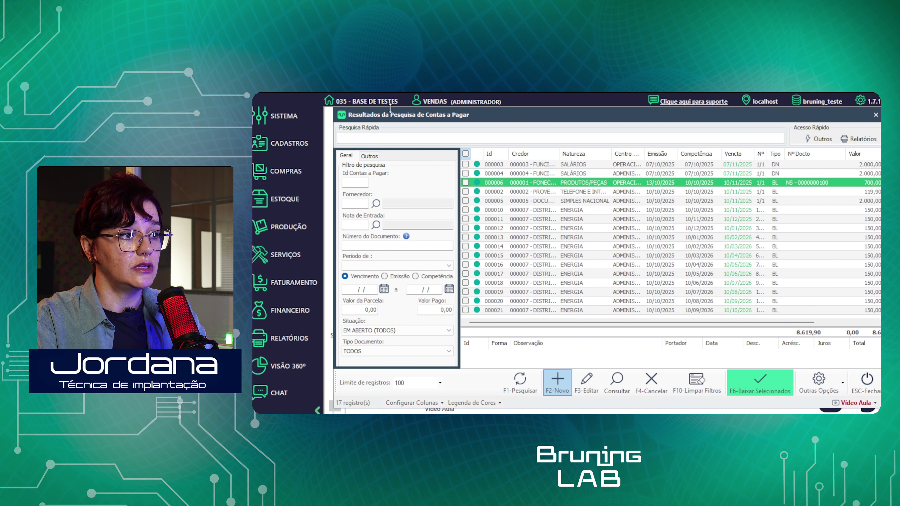
Filter the accounts payable list by ENER and view the record of the first energy installment
left_click(355, 136)
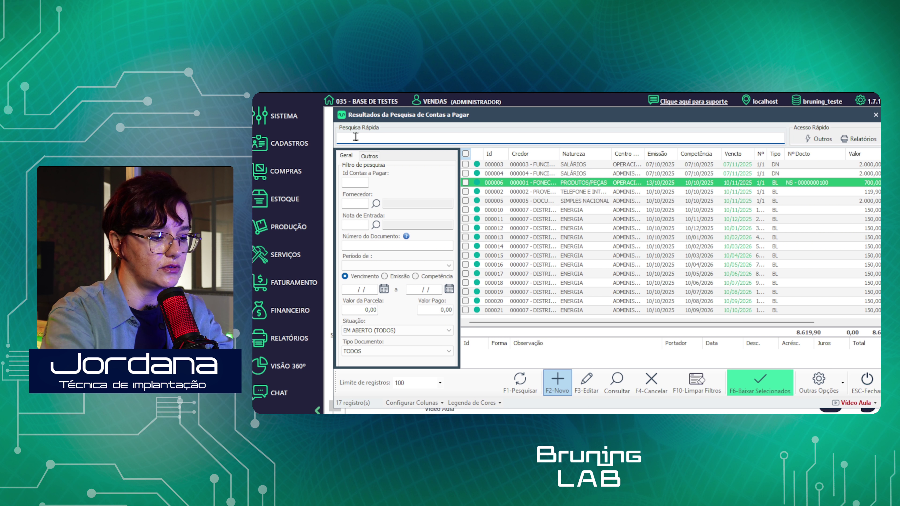
type("ENER")
left_click(538, 164)
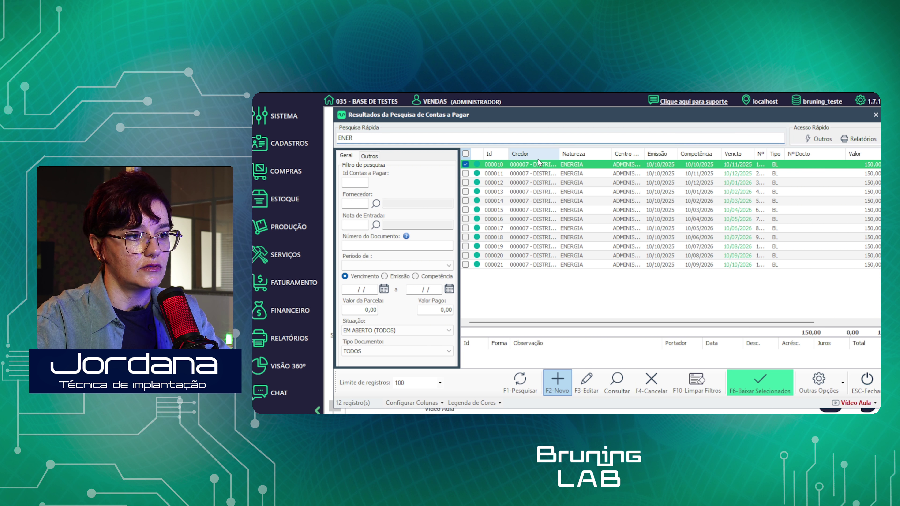
left_click(465, 165)
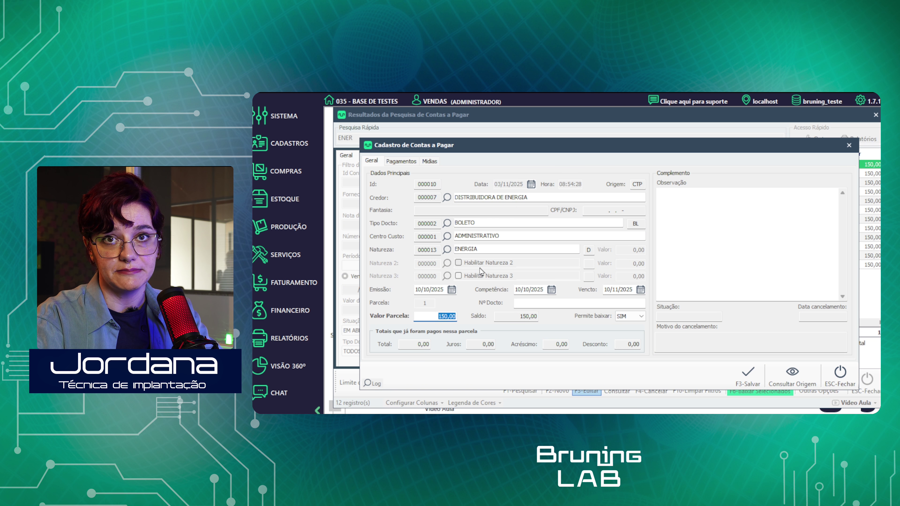
key("Escape")
Clear the quick search and deselect the first energy installment
double_click(375, 134)
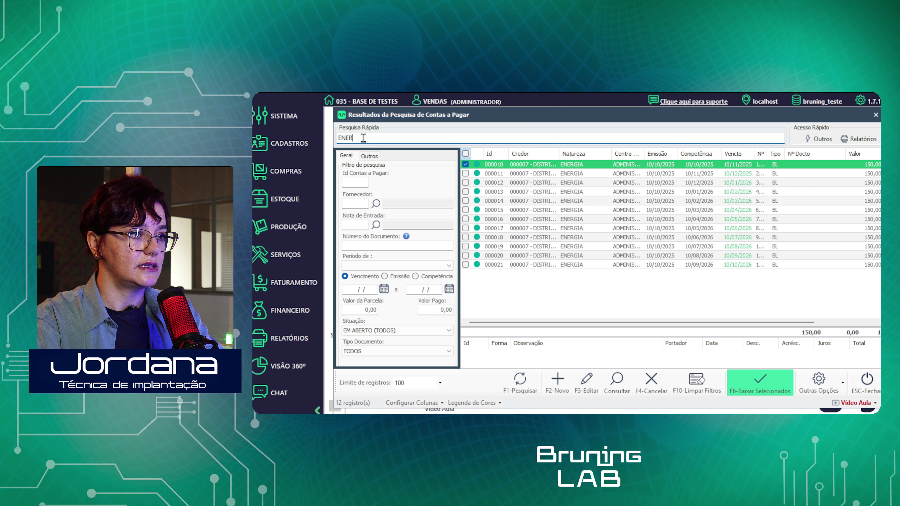
key("BackSpace")
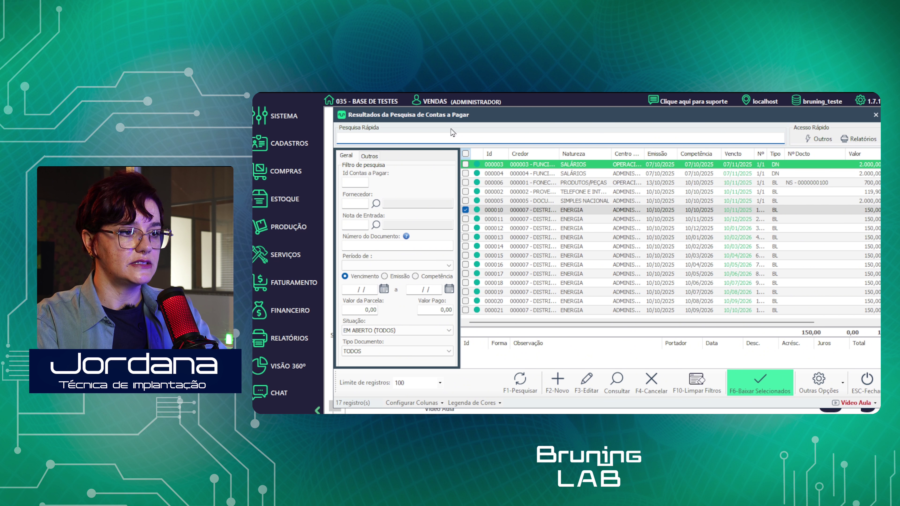
left_click(466, 211)
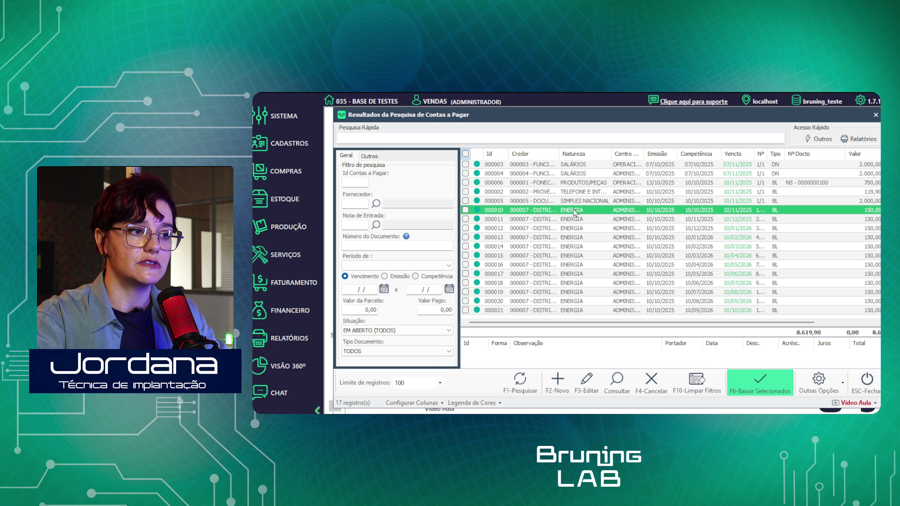
Select the energy installment due 10/11/2025 and the TELEFONE E INTERNET account and start settling them together
left_click(466, 210)
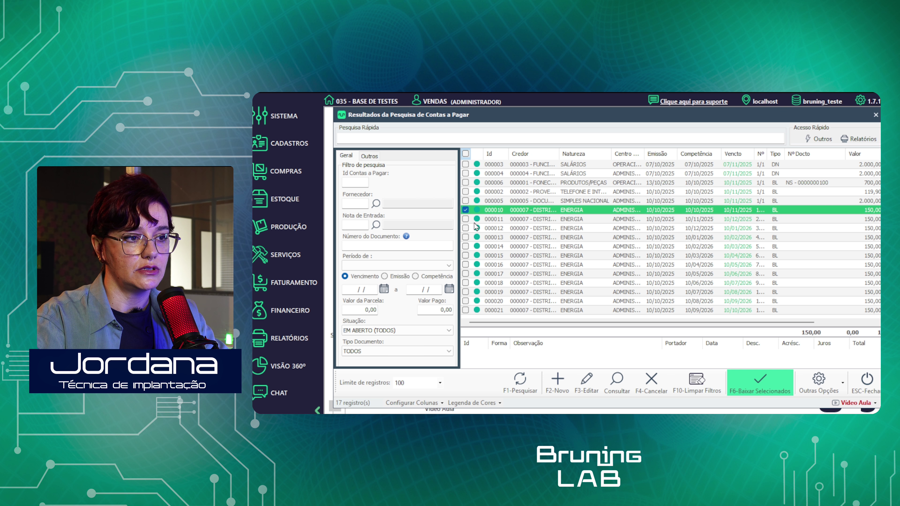
left_click(465, 191)
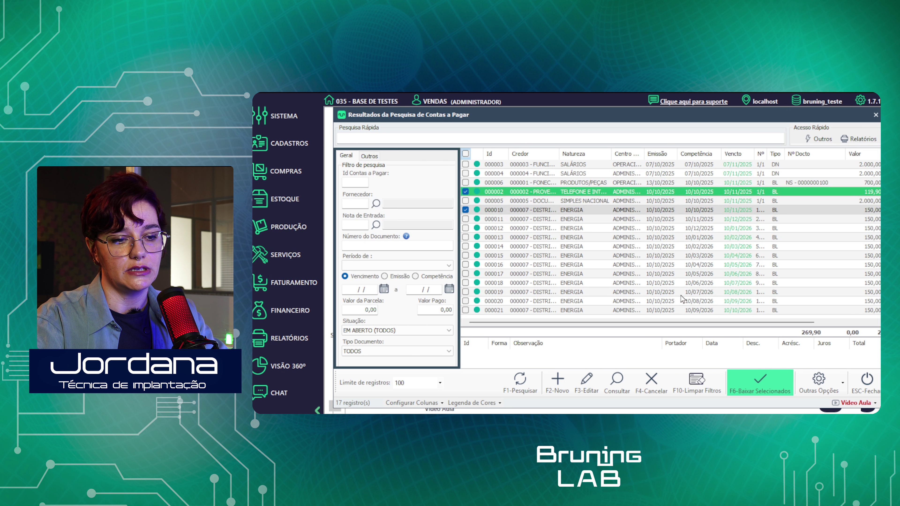
key("F6")
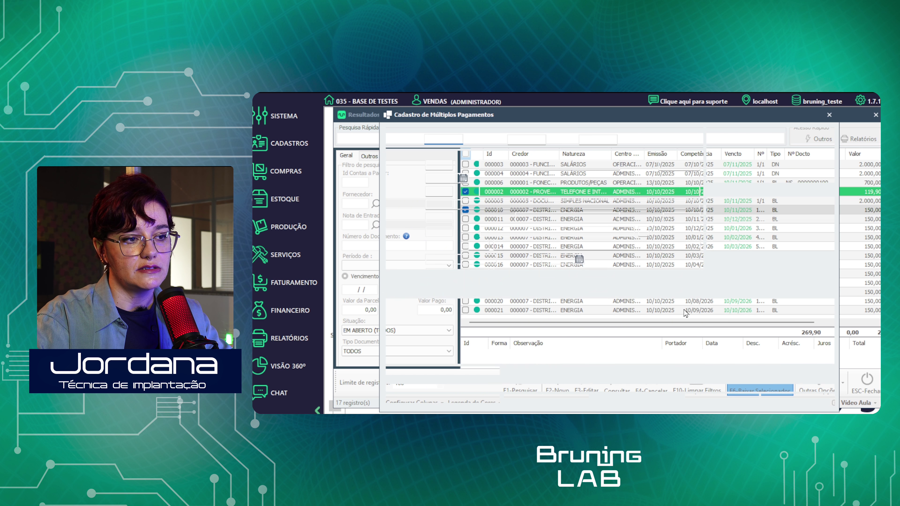
Set the payment method of the multiple payment to PIX BRADESCO
left_click(461, 165)
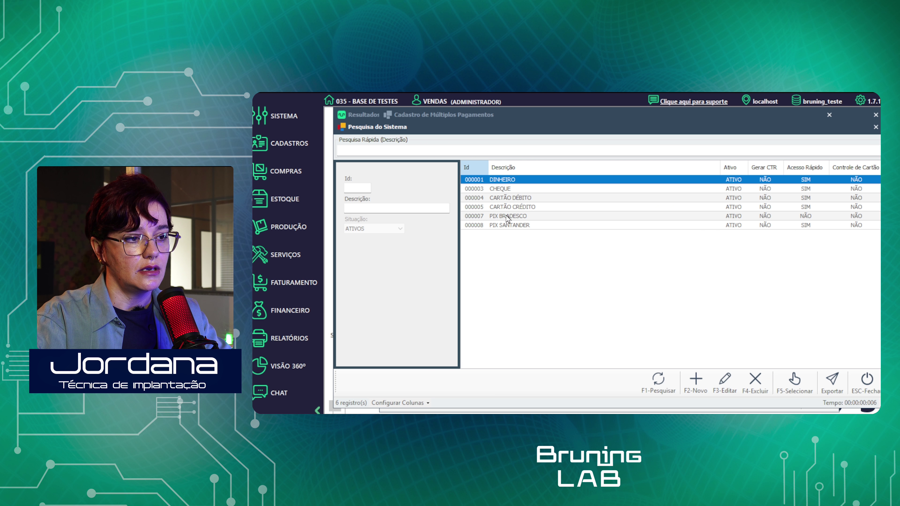
left_click(506, 216)
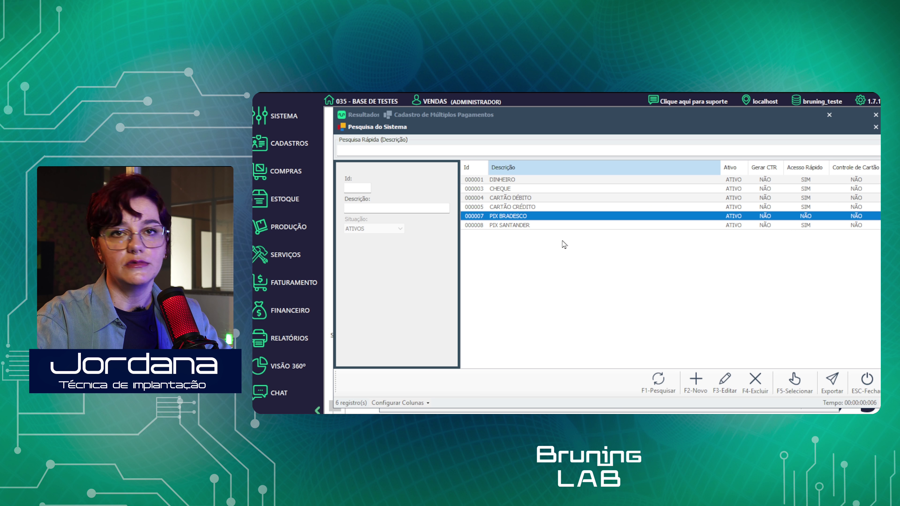
left_click(794, 385)
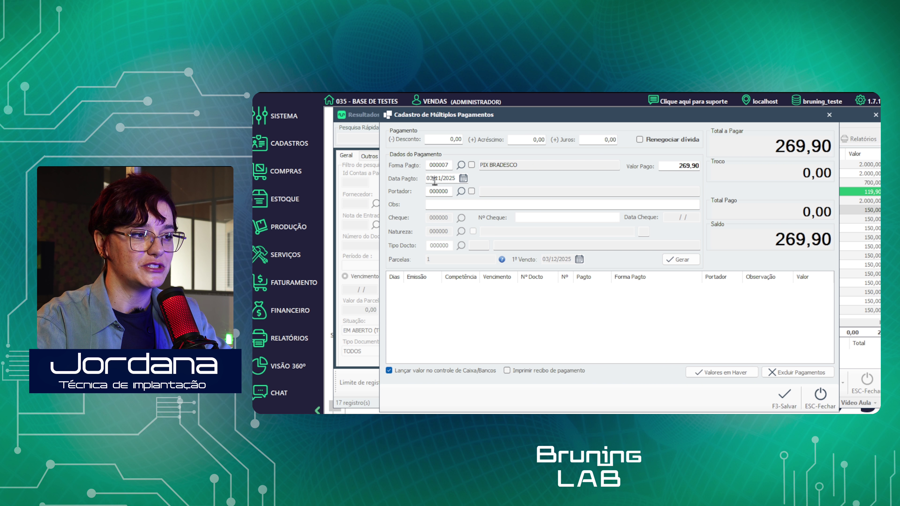
Set the payment's Portador to GAVETA, then generate and save the payment
left_click_drag(430, 178, 449, 178)
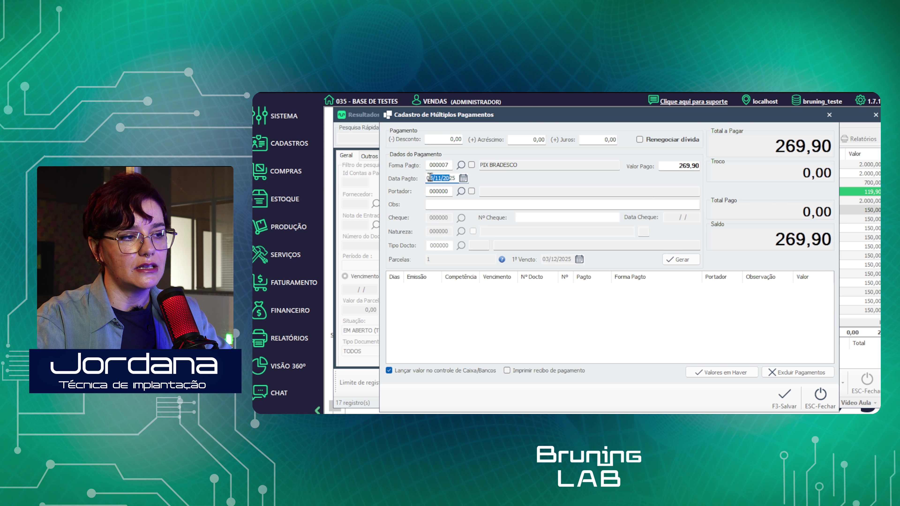
left_click(461, 192)
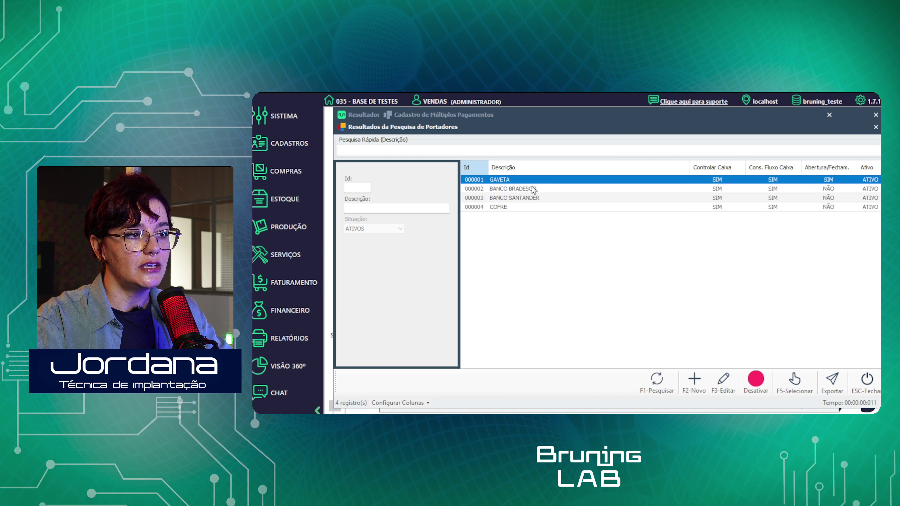
left_click(794, 382)
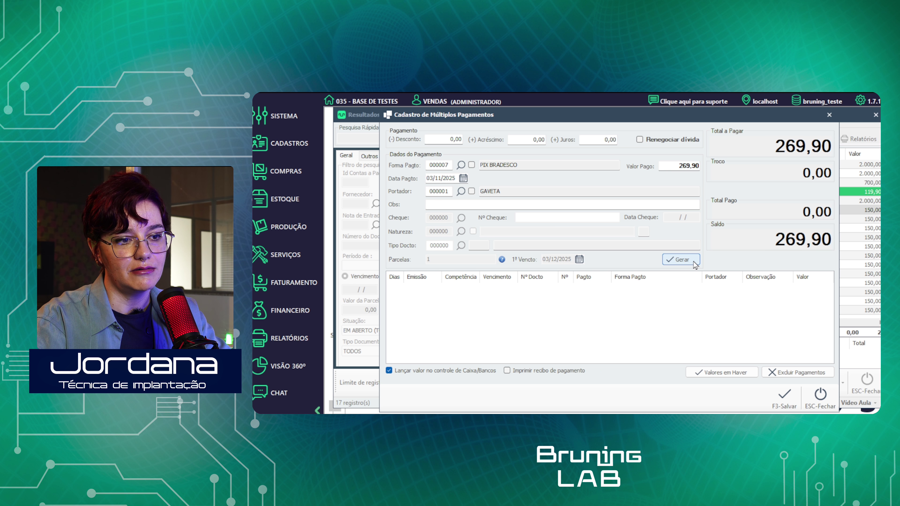
left_click(681, 261)
left_click(791, 403)
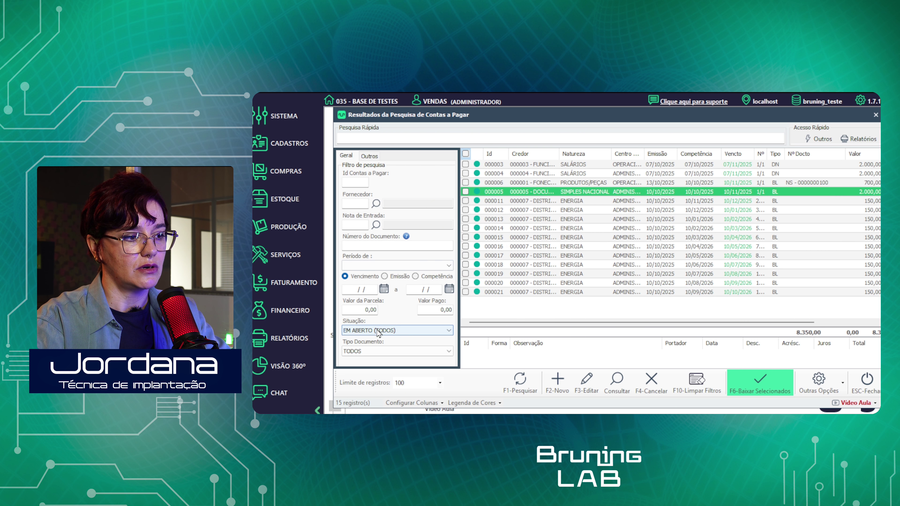
List the accounts payable with the situation BAIXADOS and leave the list
left_click(378, 365)
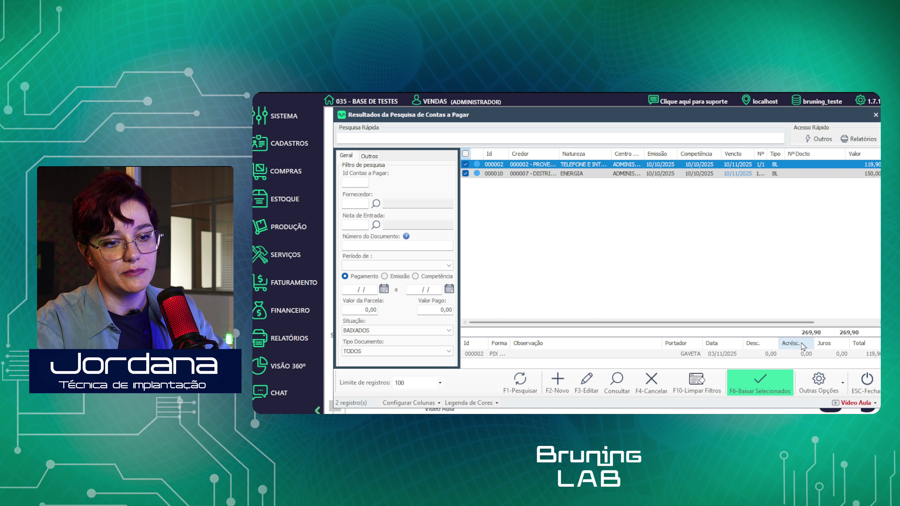
left_click(867, 381)
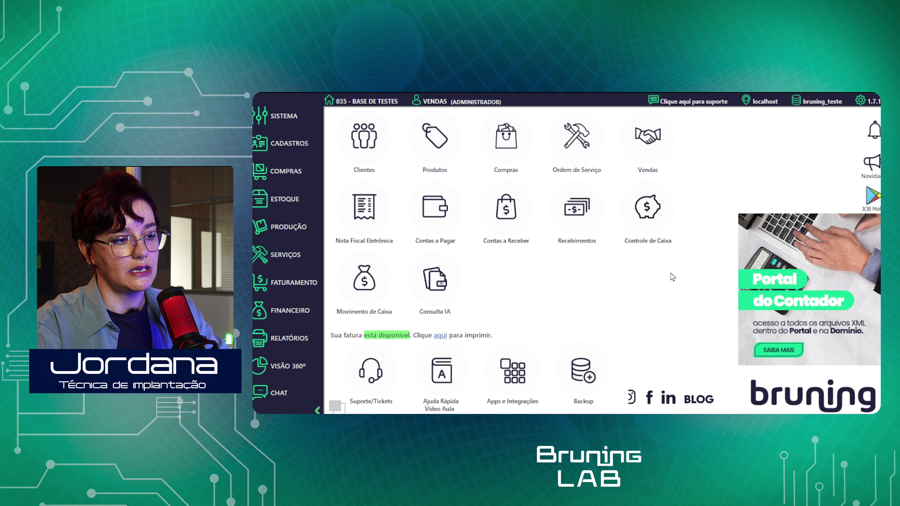
Review the debit entries for energy and for telephone and internet in the GAVETA cash control
left_click(364, 273)
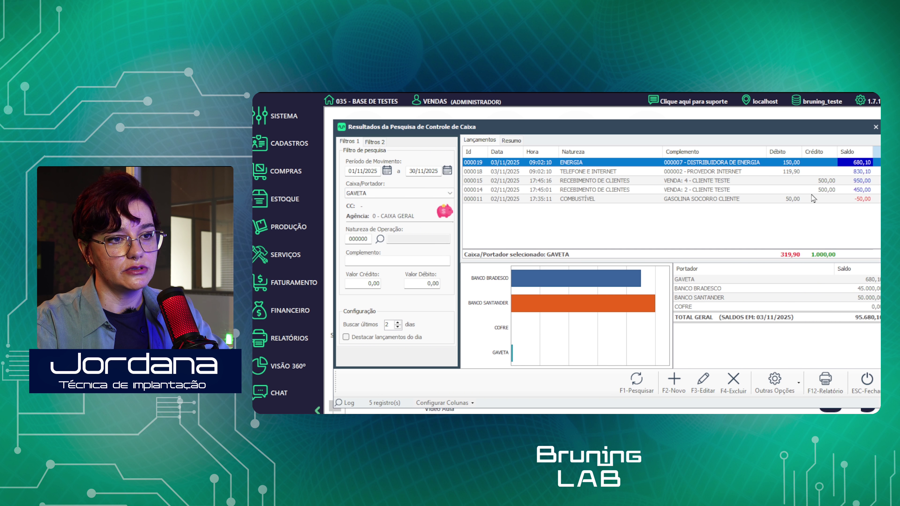
left_click(788, 171)
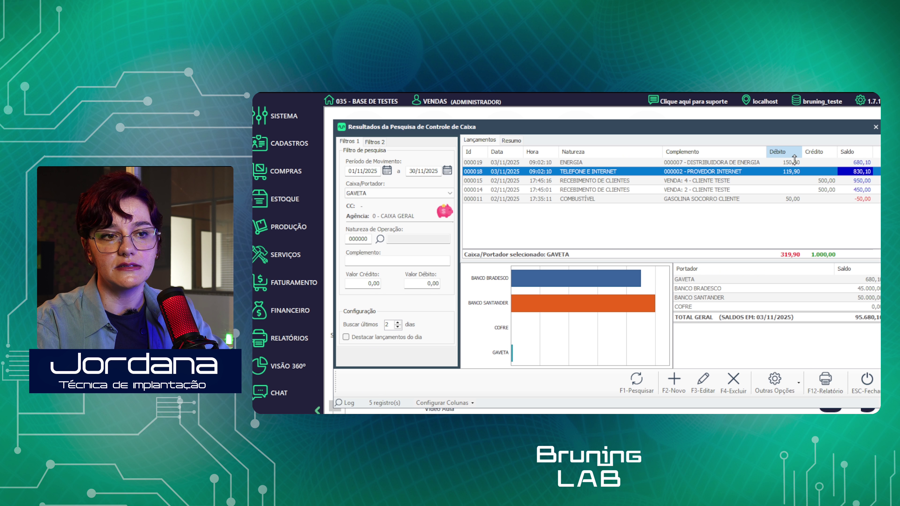
left_click(794, 163)
left_click(794, 173)
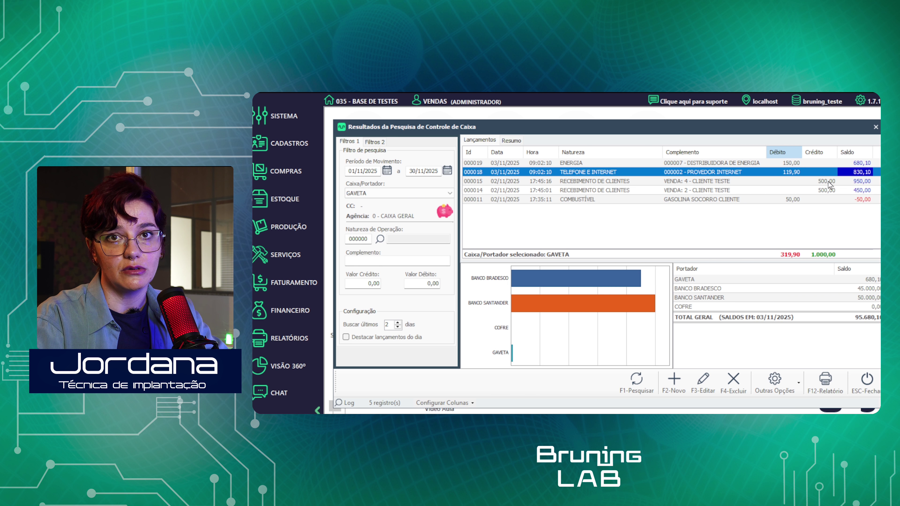
left_click(877, 389)
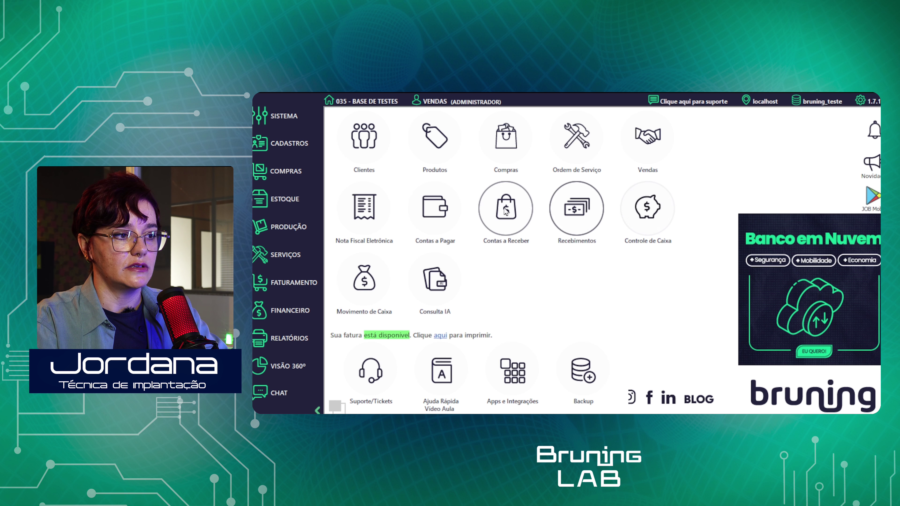
Open the payments search from accounts payable and delete the PIX BRADESCO payments of the two settled accounts
left_click(449, 209)
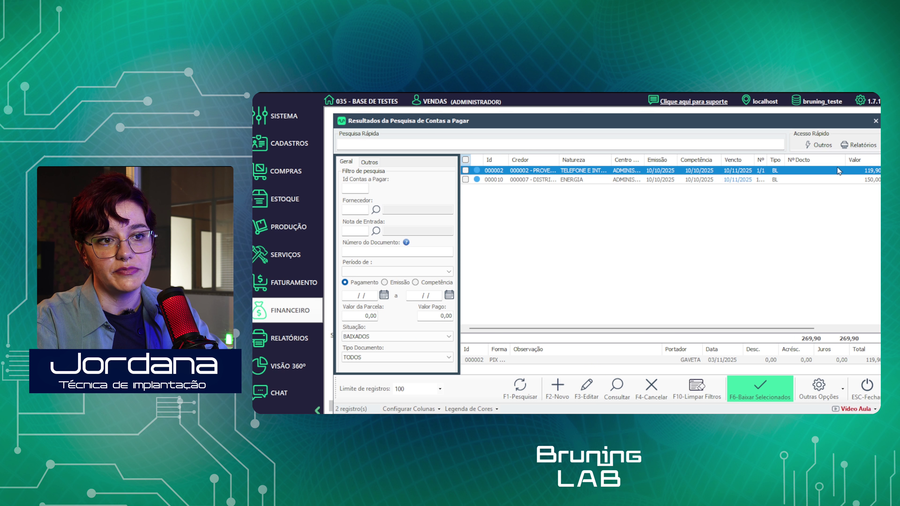
left_click(822, 145)
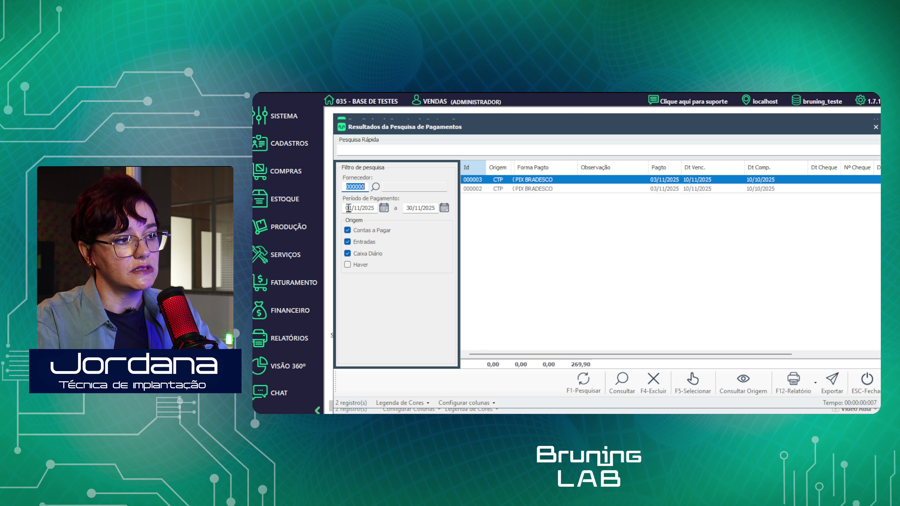
left_click_drag(348, 208, 375, 208)
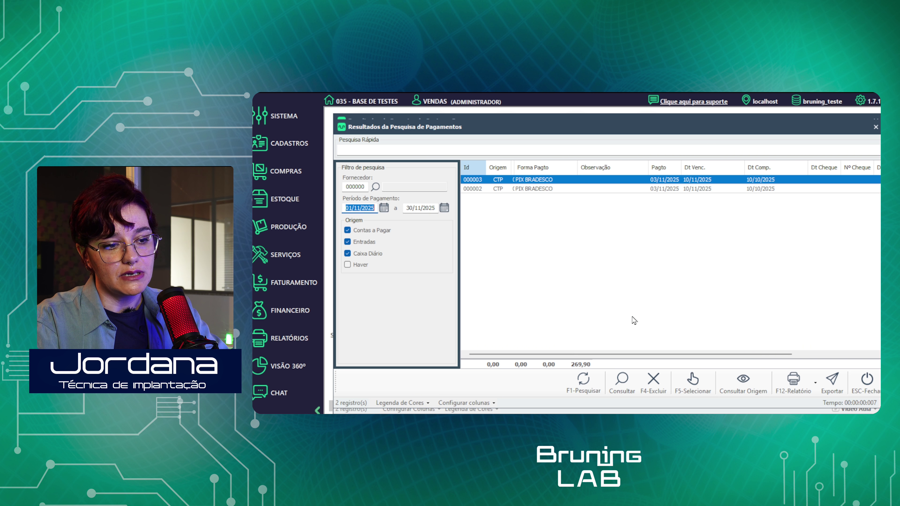
left_click(652, 372)
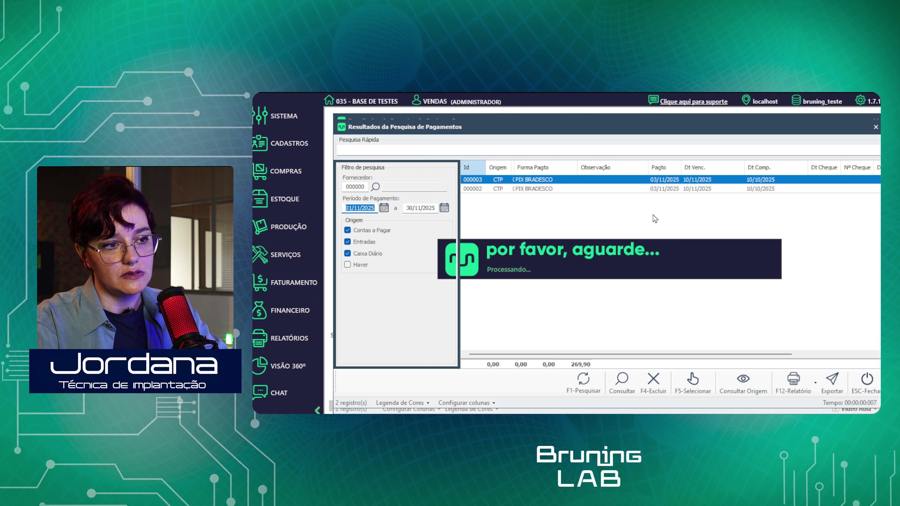
left_click(856, 386)
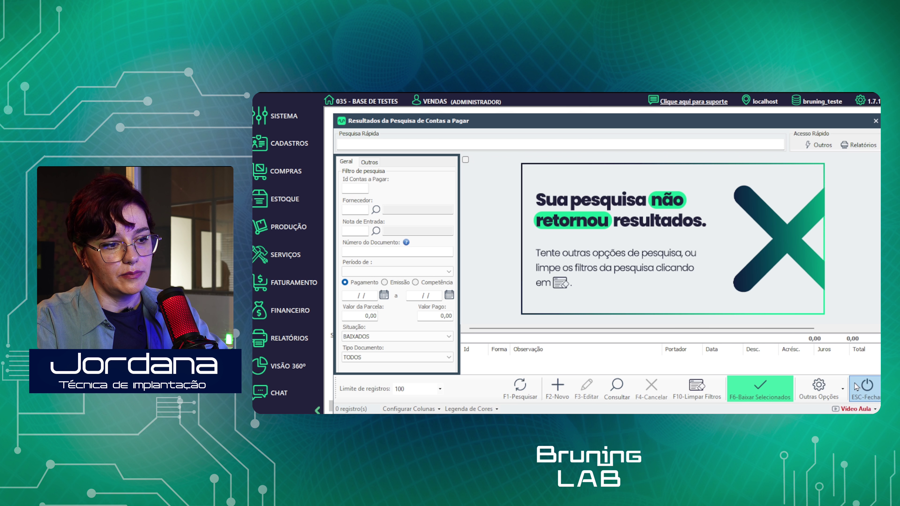
From the EM ABERTO (TODOS) accounts, start a joint settlement of TELEFONE E INTERNET and the energy installment due 10/11/2025
left_click(362, 336)
left_click(360, 345)
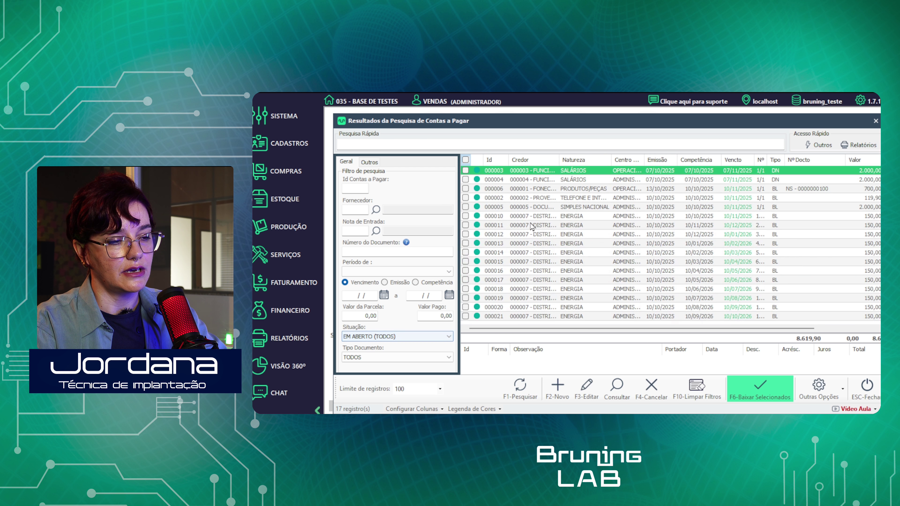
left_click(466, 197)
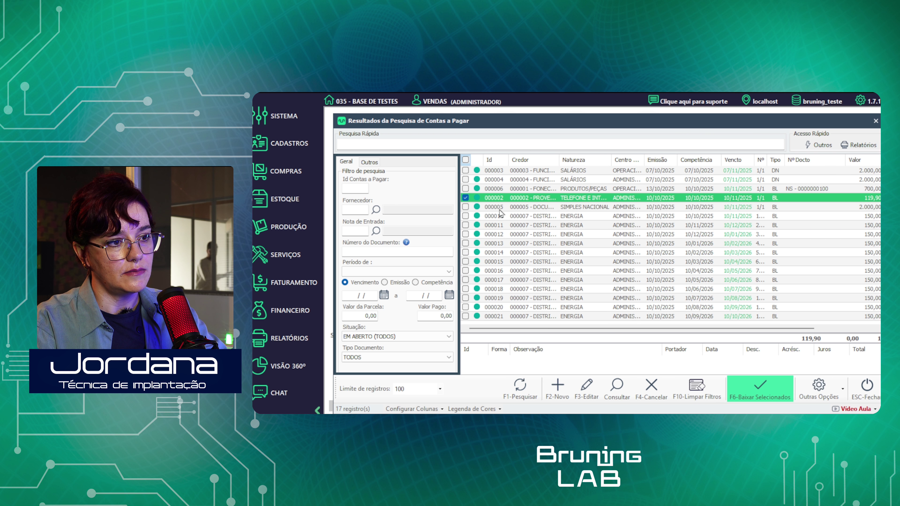
left_click(465, 216)
left_click(760, 388)
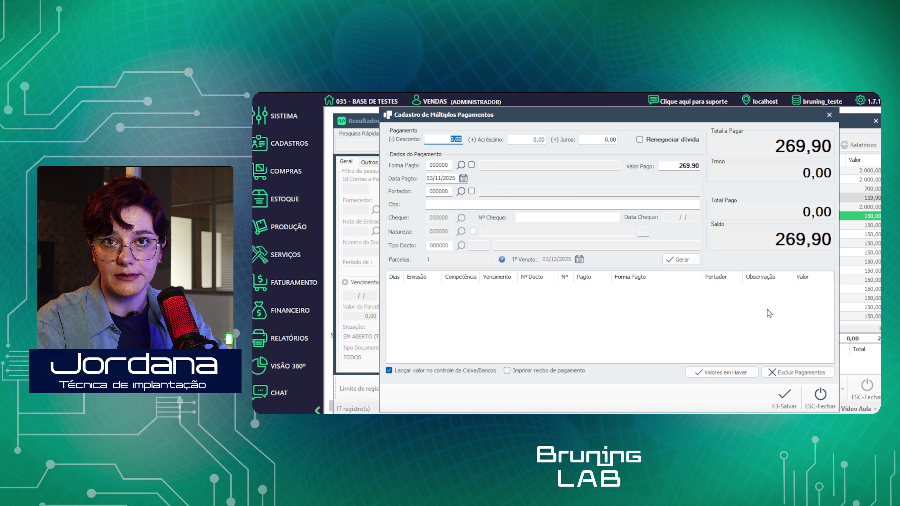
Review the Desconto, Acréscimo and Juros fields of the multiple payment
left_click(451, 139)
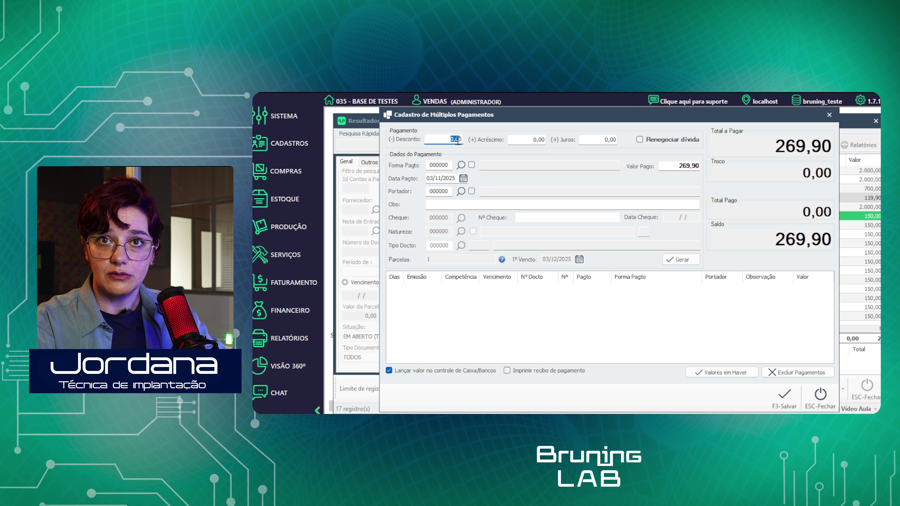
key("Tab")
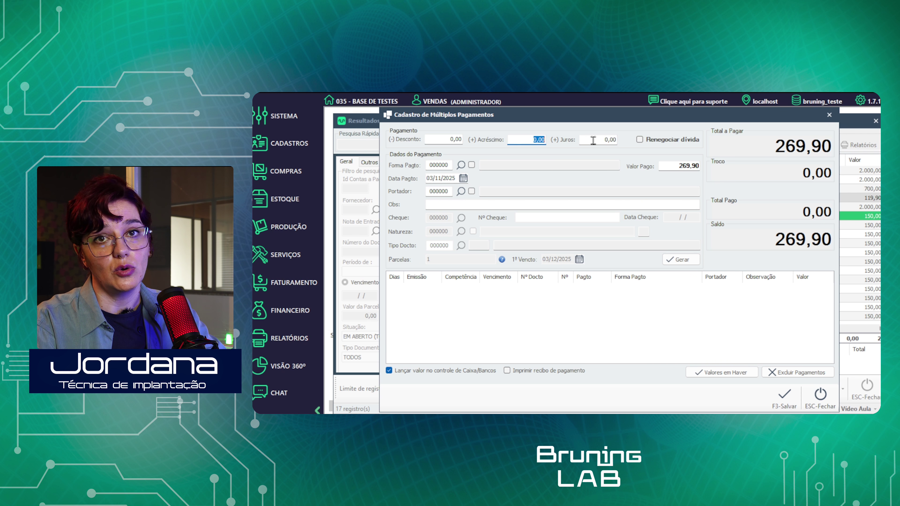
key("Tab")
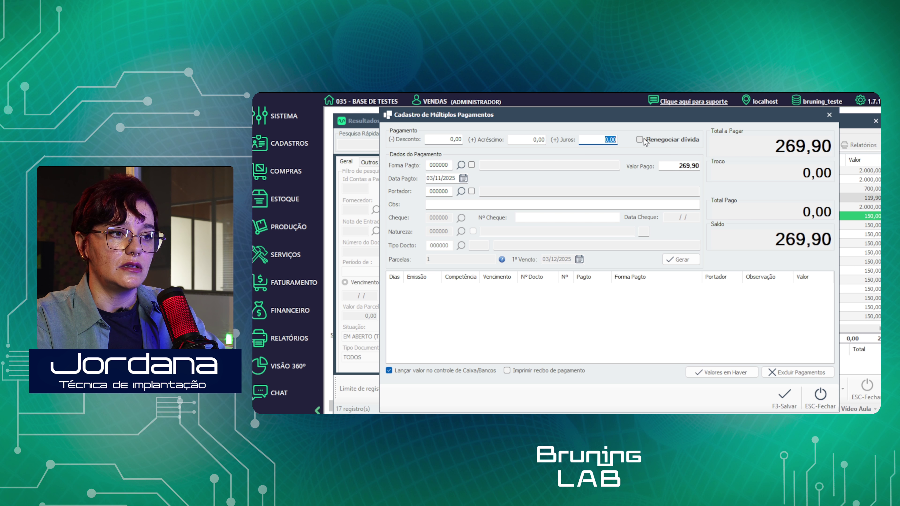
Enable Renegociar dívida for the multiple payment, examine its Tipo Docto and Parcelas fields, and disable it again
left_click(667, 138)
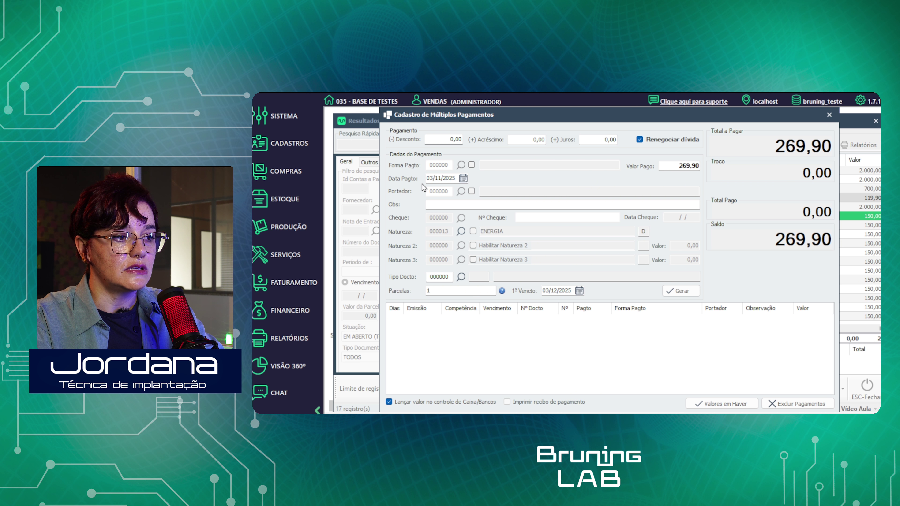
left_click(450, 278)
left_click_drag(450, 277, 439, 277)
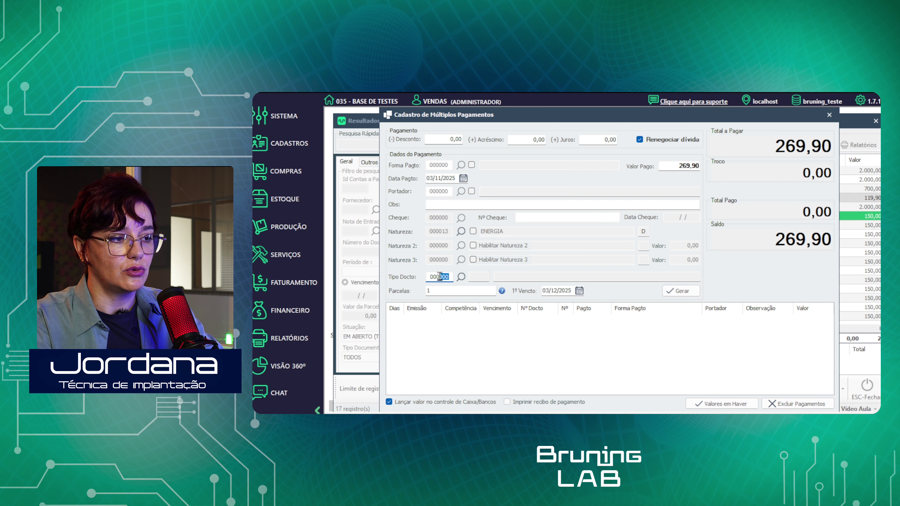
key("Tab")
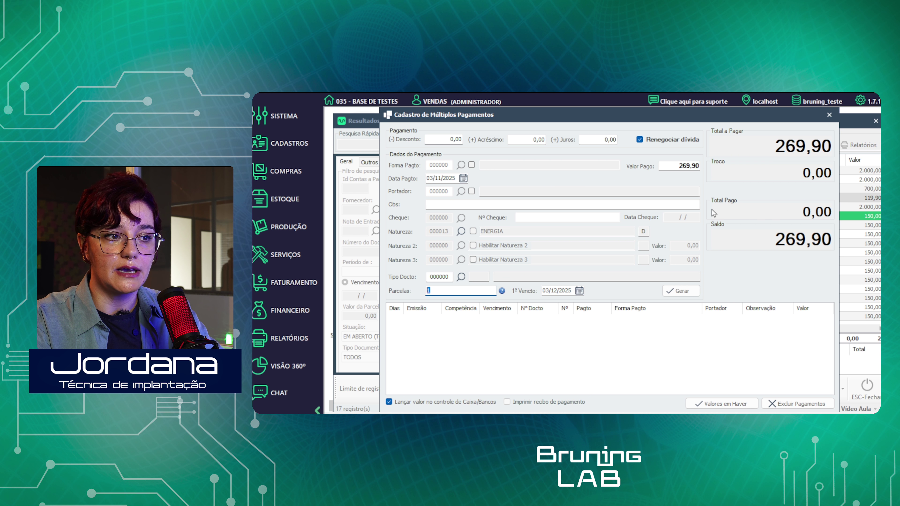
left_click(640, 140)
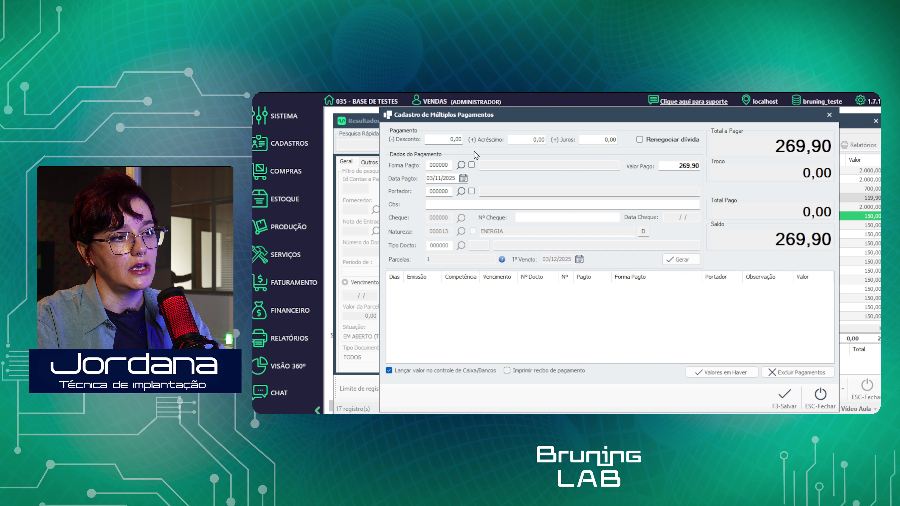
Set the multiple payment's Forma Pagto to PIX BRADESCO and its Portador to BANCO BRADESCO
left_click(461, 165)
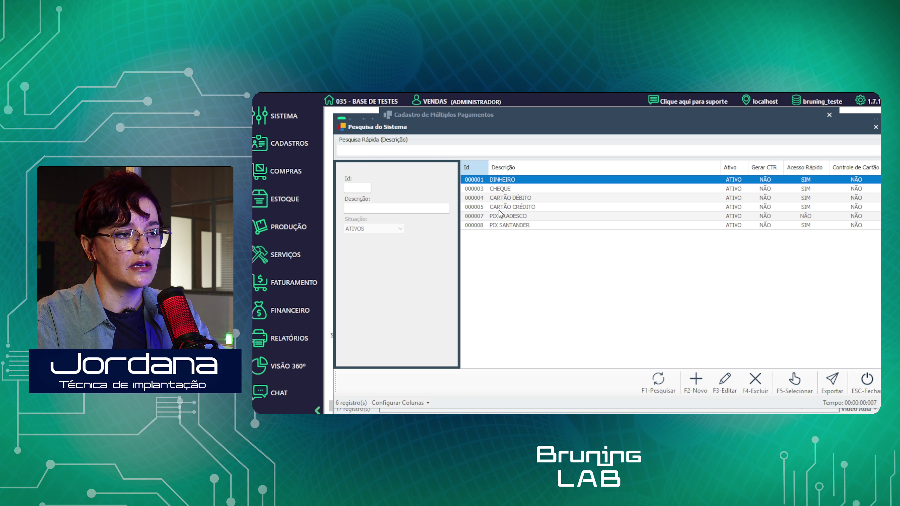
left_click(543, 216)
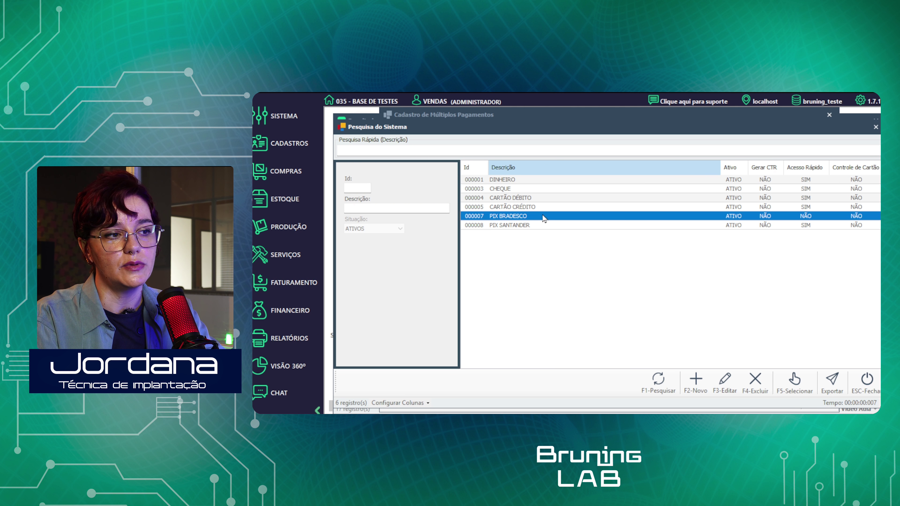
left_click(792, 381)
left_click_drag(448, 177, 451, 179)
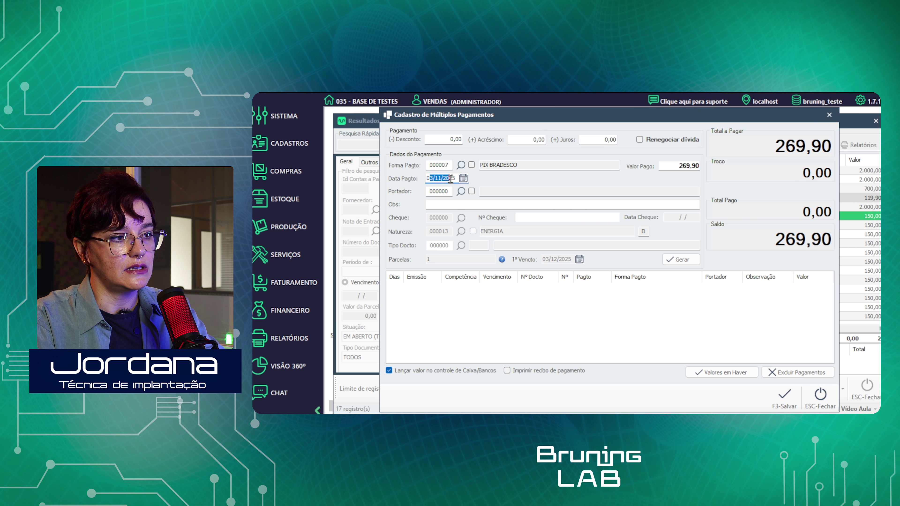
left_click(461, 191)
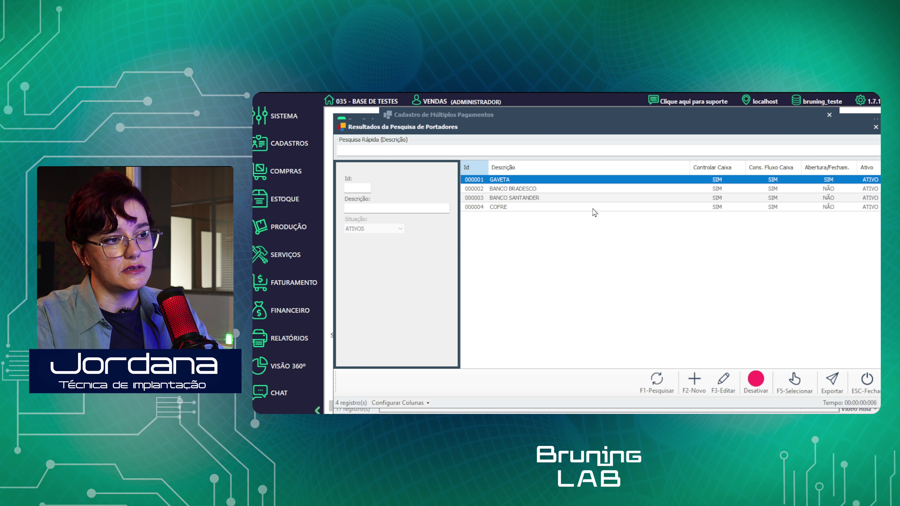
left_click(535, 189)
left_click(795, 376)
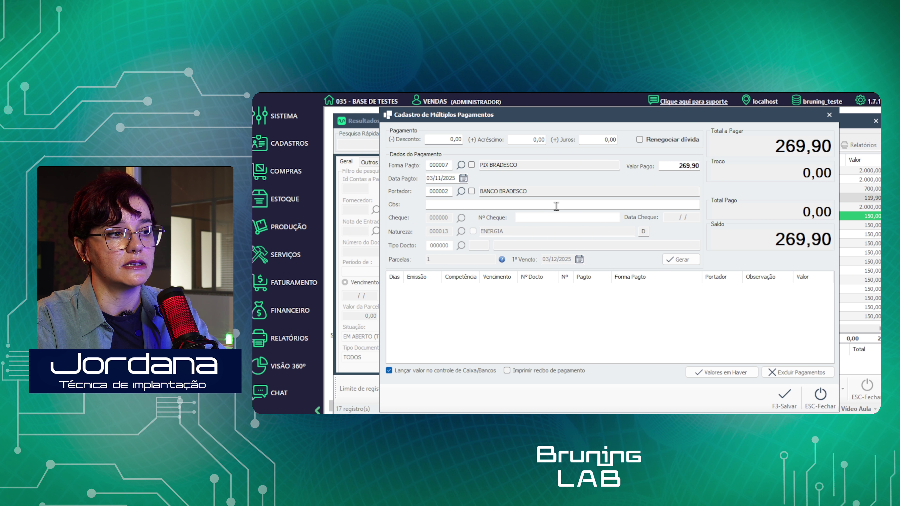
left_click_drag(542, 193, 479, 191)
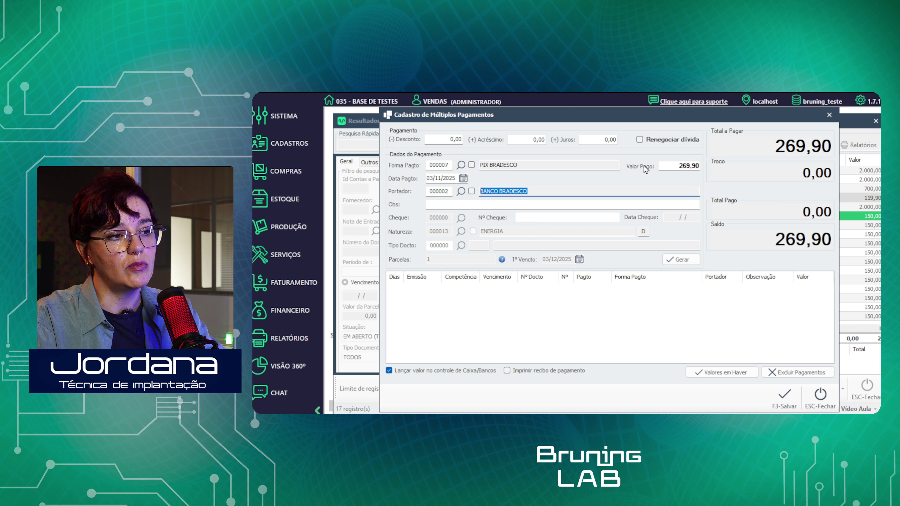
Generate and save the joint payment of 269,90, and close the accounts payable search
left_click(681, 259)
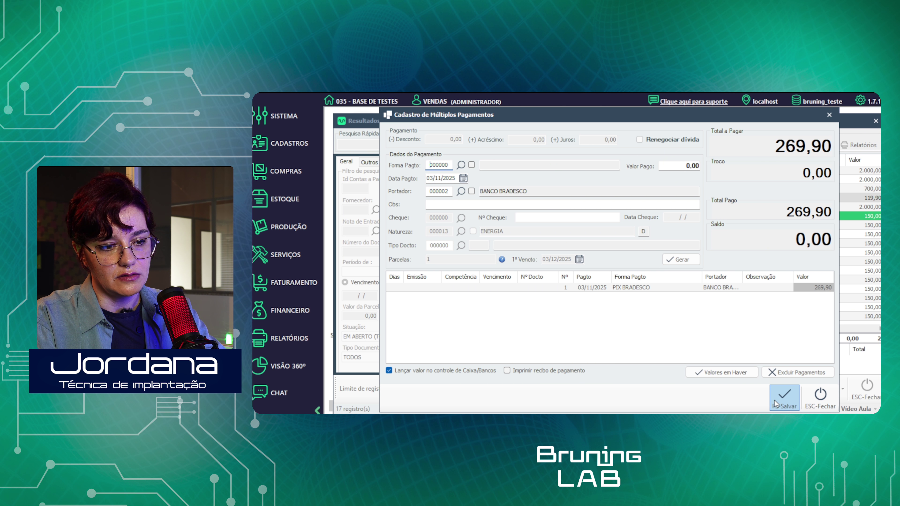
left_click(792, 399)
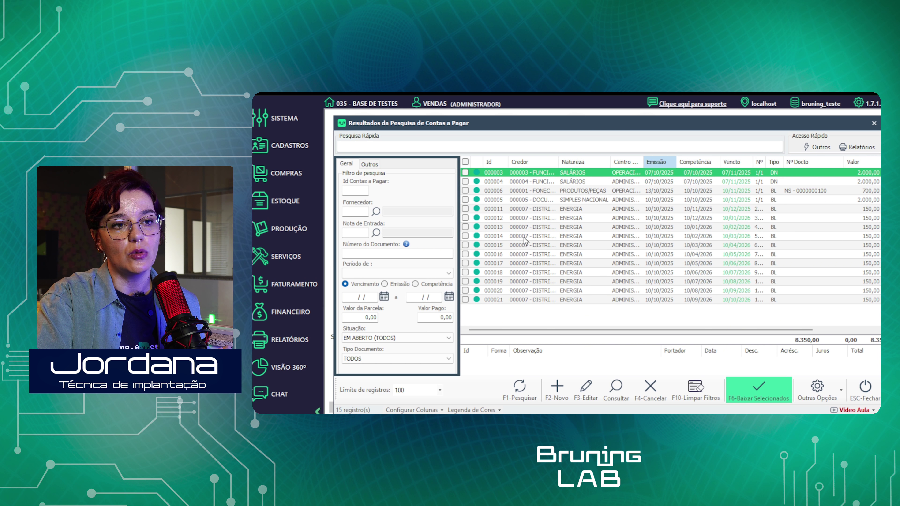
left_click(873, 123)
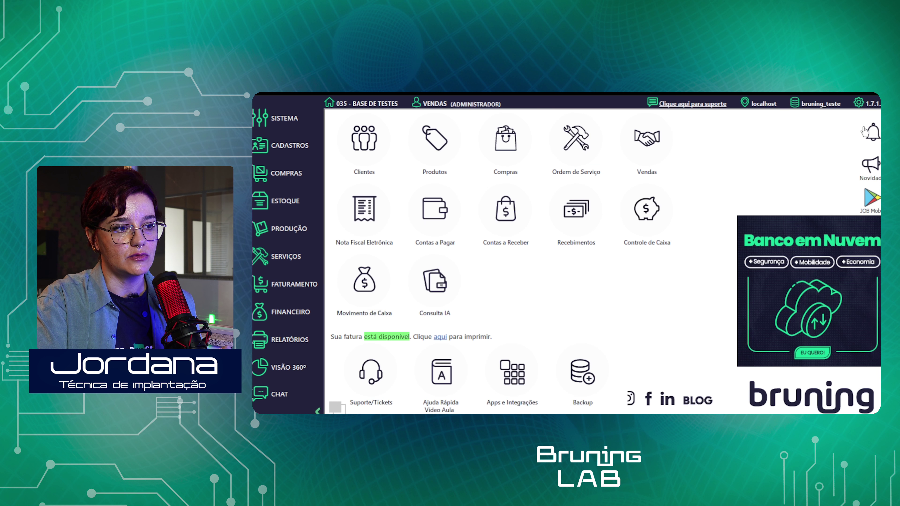
Open the accounts receivable search and filter the open accounts to the due date 12/11/2025
left_click(510, 214)
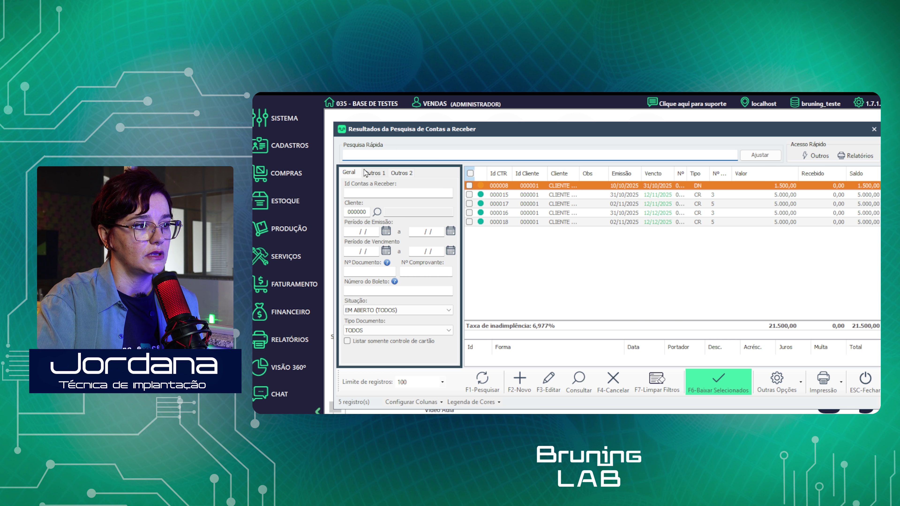
left_click(352, 212)
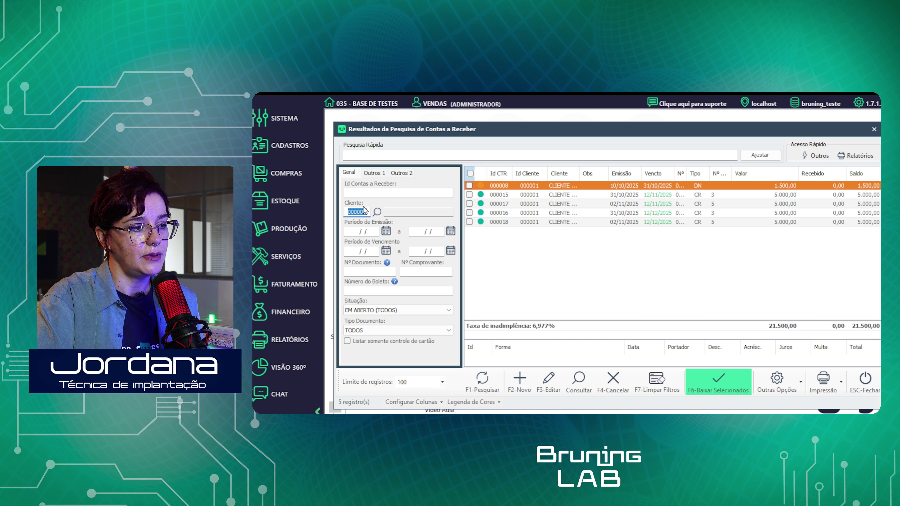
left_click(386, 250)
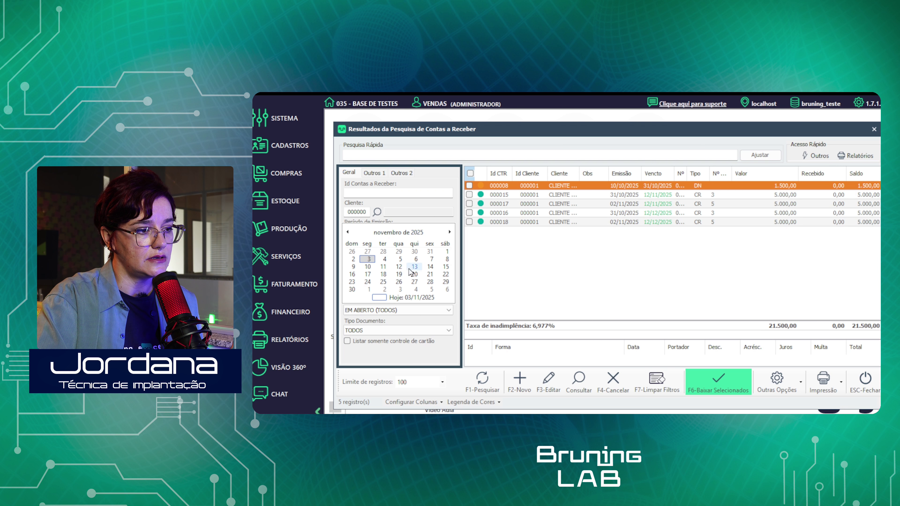
left_click(398, 266)
left_click(464, 267)
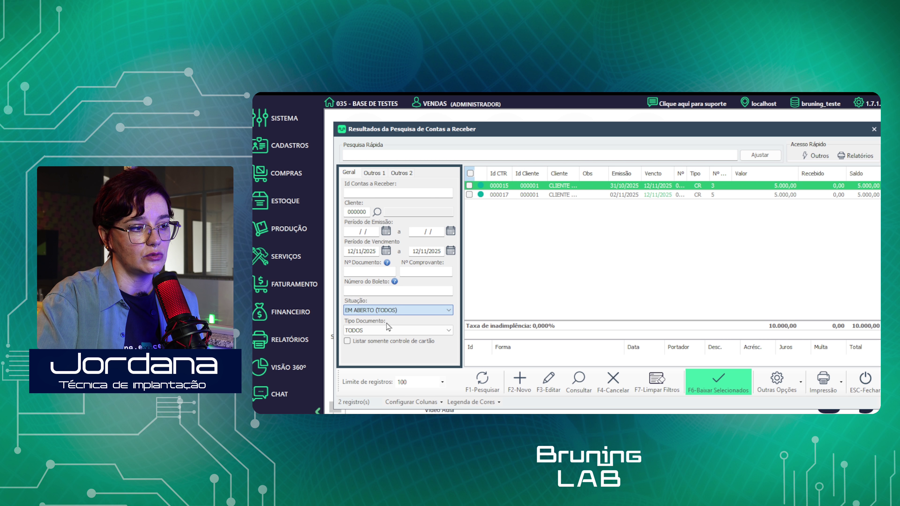
Clear both dates of the Período de Vencimento filter and list all open accounts receivable again
double_click(366, 254)
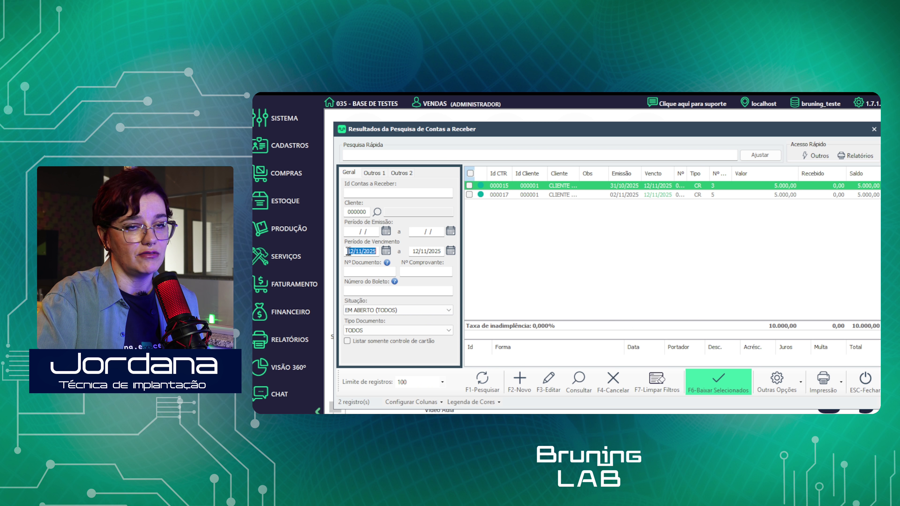
key("BackSpace")
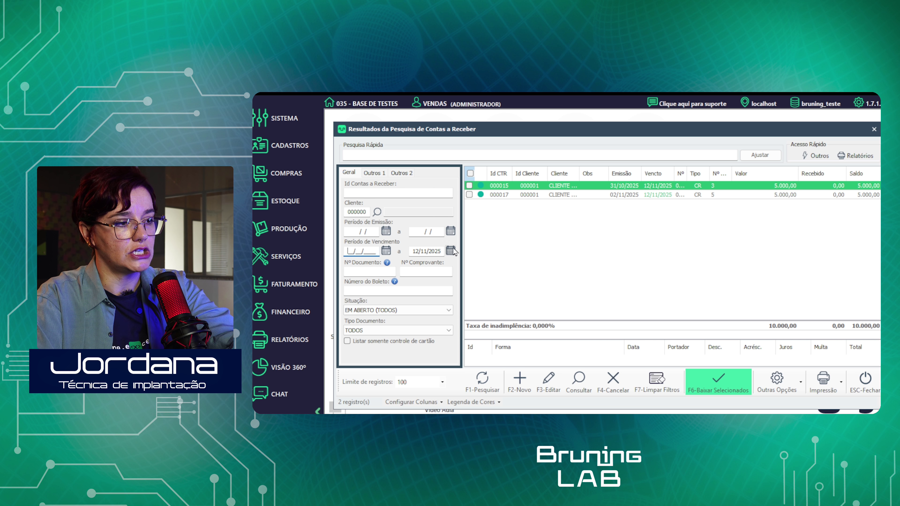
left_click_drag(413, 251, 451, 251)
key("BackSpace")
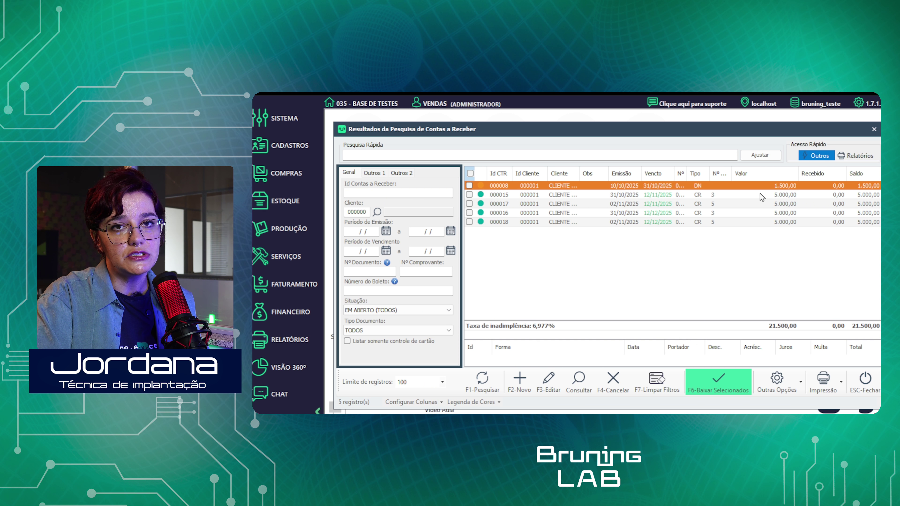
left_click(470, 174)
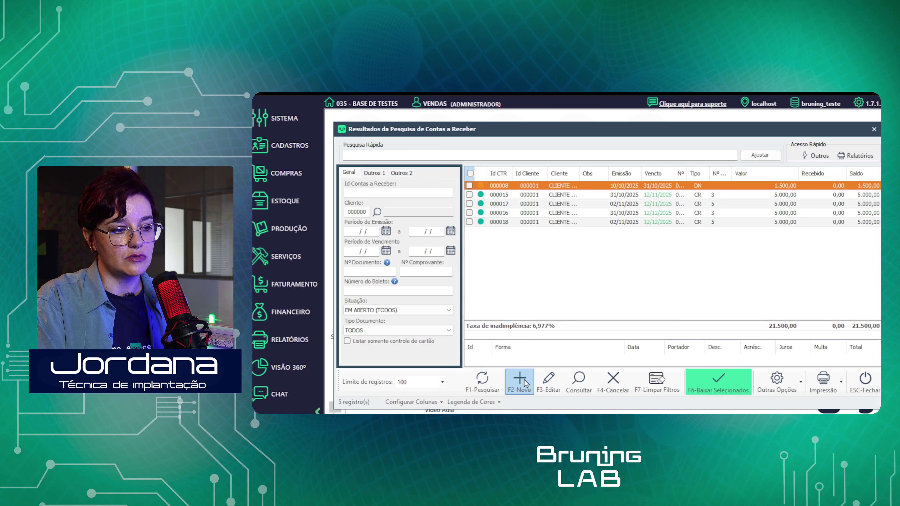
Start a new account receivable and choose CLIENTE TESTE as its Cliente
left_click(518, 382)
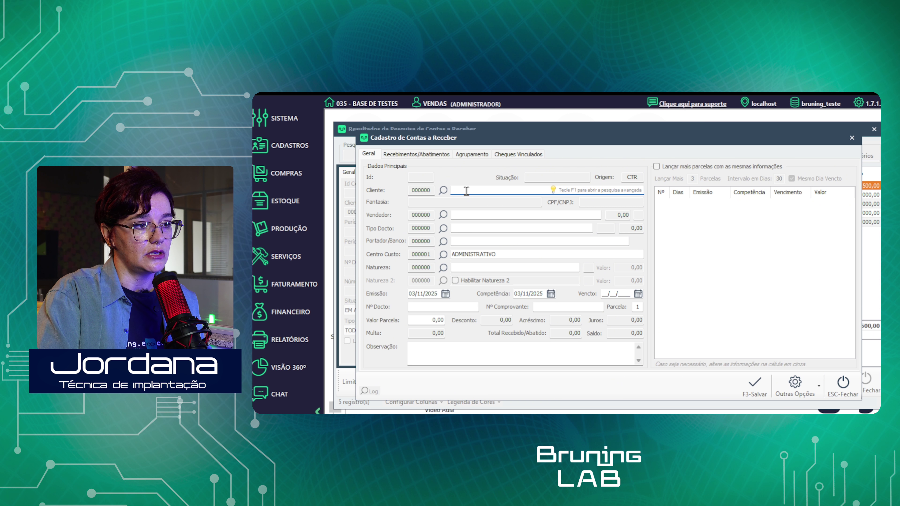
type("CC")
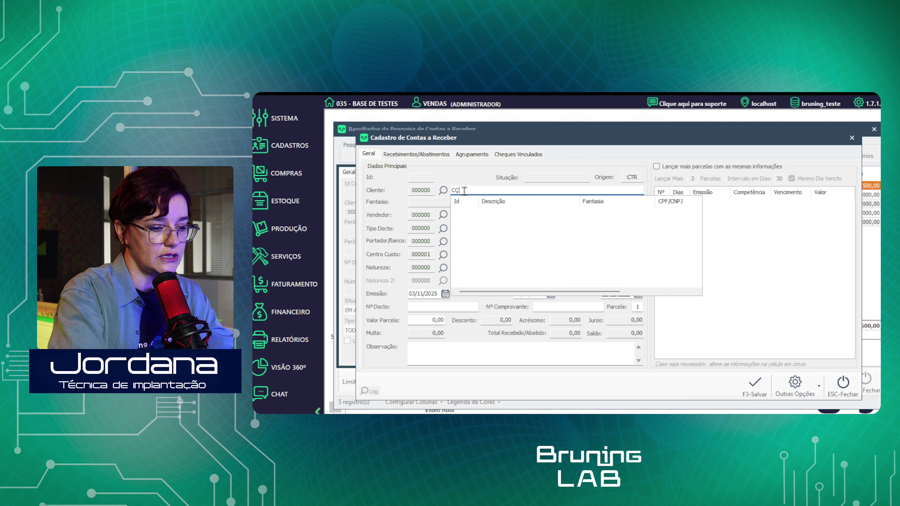
key("BackSpace")
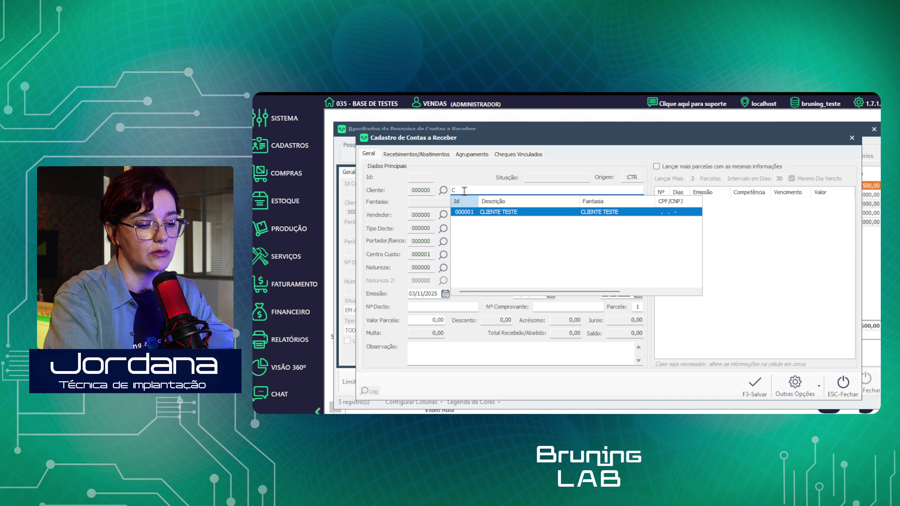
type("NTE")
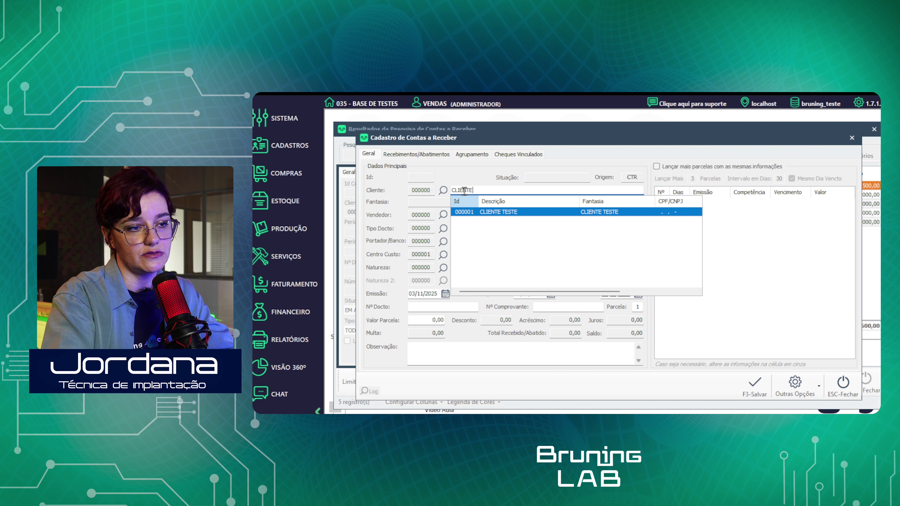
key("Return")
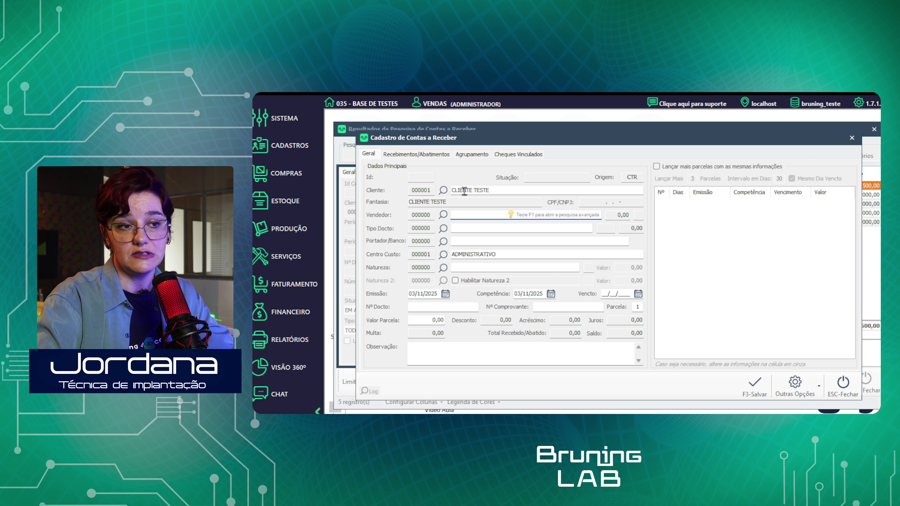
Enter an unregistered customer's name as the Cliente to bring up the client registration form, and close it without saving
left_click(508, 191)
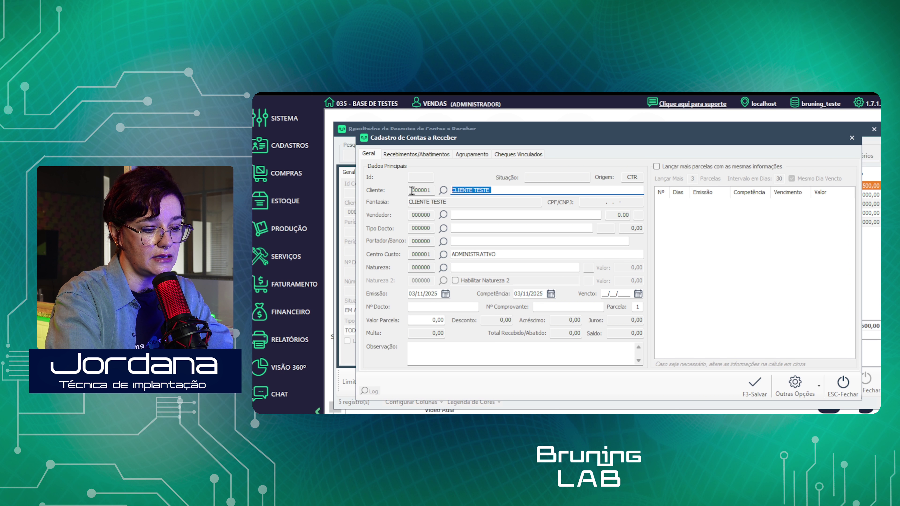
type("JORD")
type("ANA")
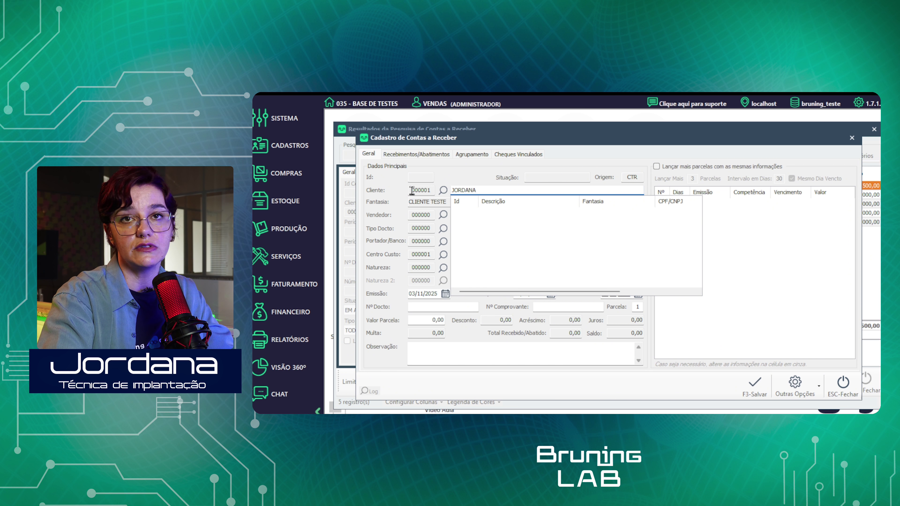
key("Return")
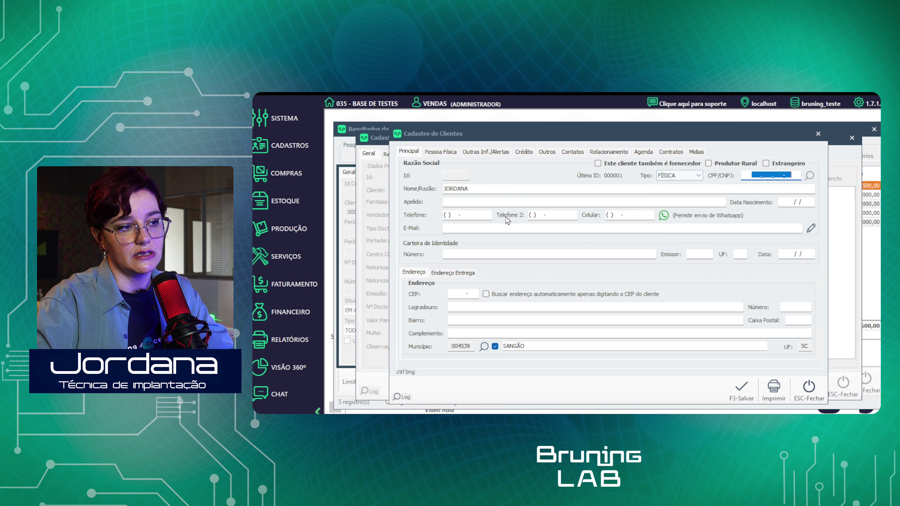
left_click(808, 388)
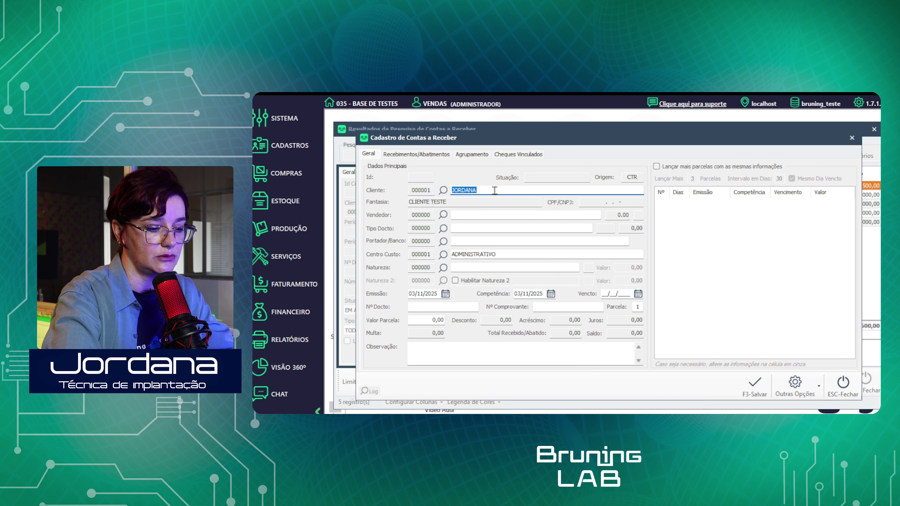
Set the new receivable's Vendedor to VENDEDOR and its Tipo Docto to CARTEIRA
left_click(456, 215)
left_click(444, 215)
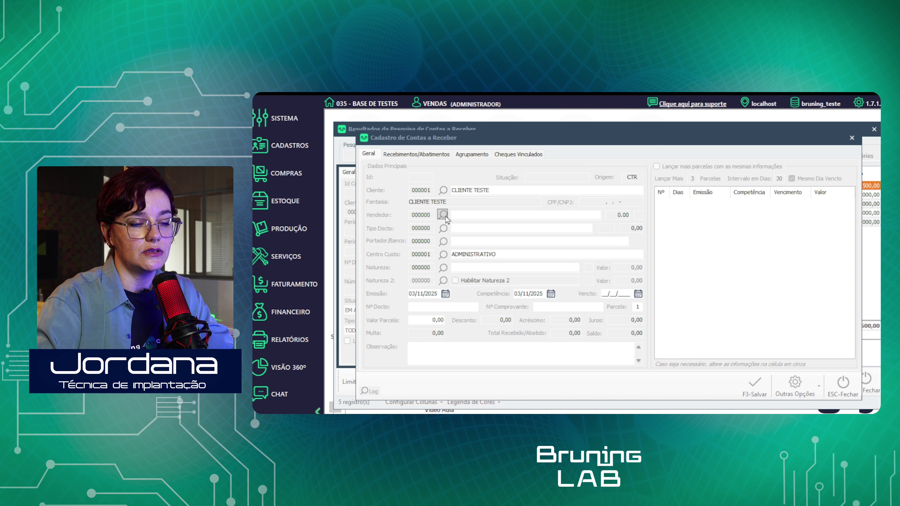
left_click(792, 383)
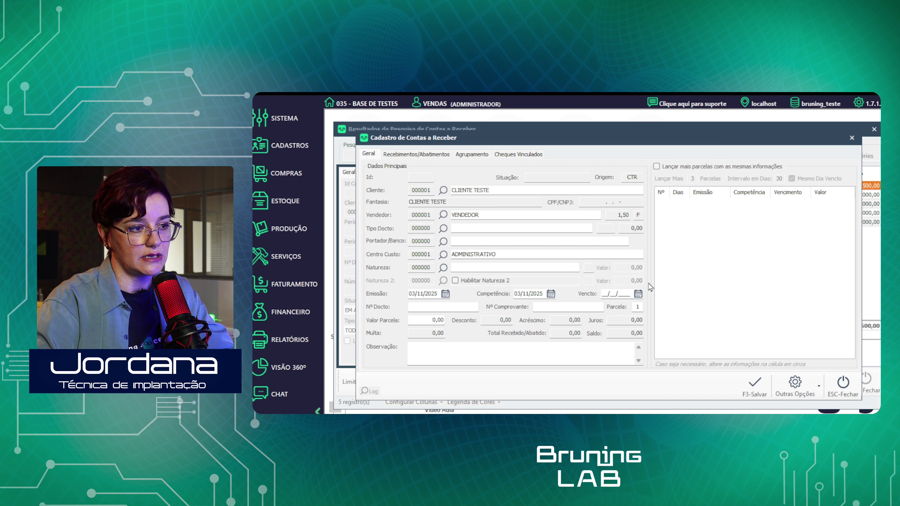
left_click(443, 229)
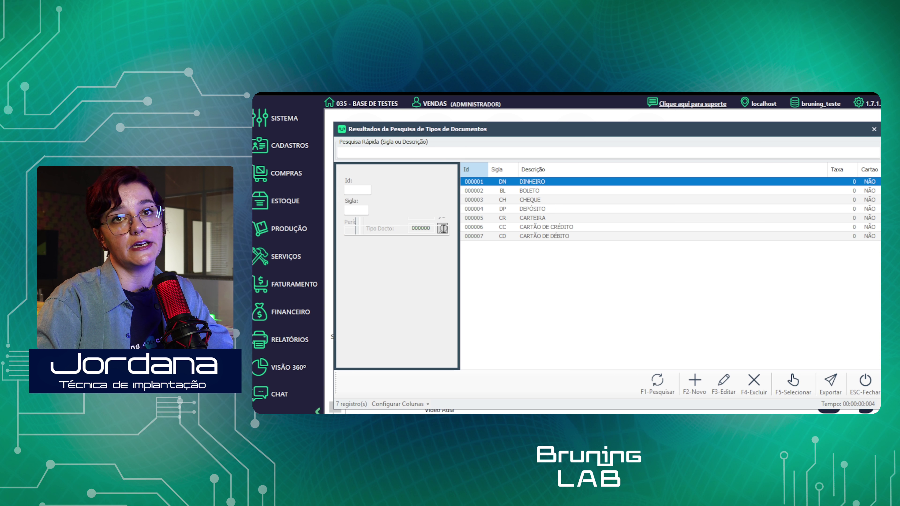
left_click(559, 218)
left_click(792, 382)
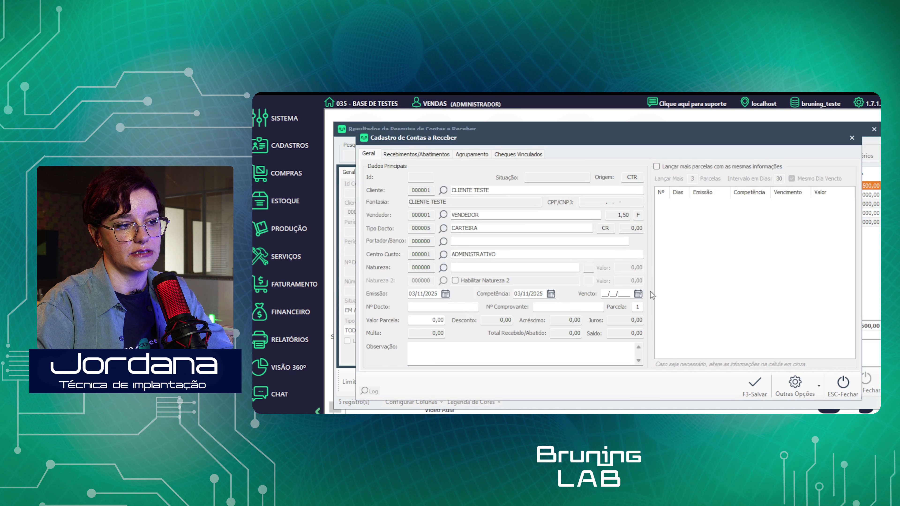
Set the new receivable's Portador/Banco to BANCO BRADESCO
left_click(414, 243)
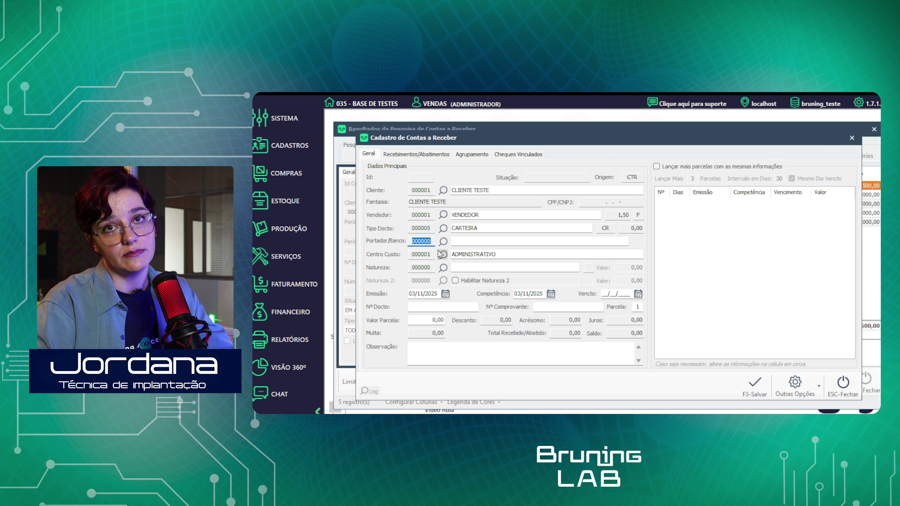
left_click(443, 242)
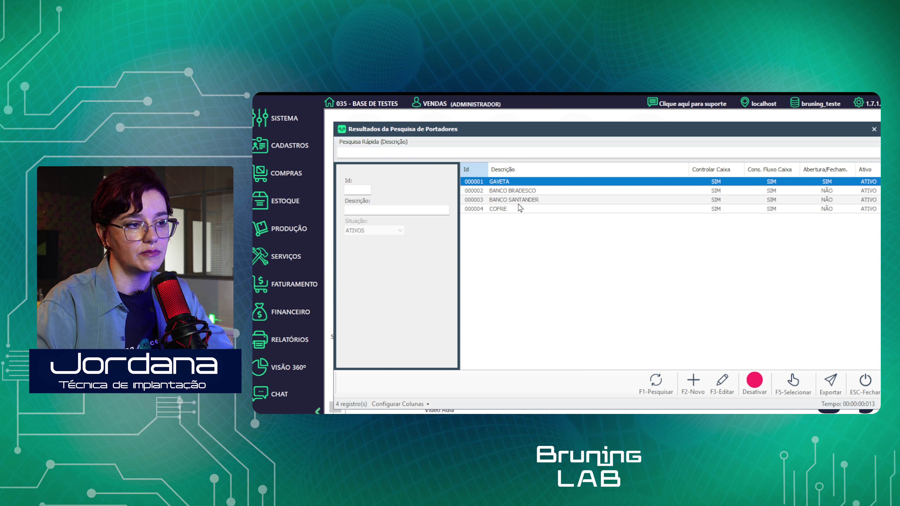
left_click(526, 192)
left_click(793, 381)
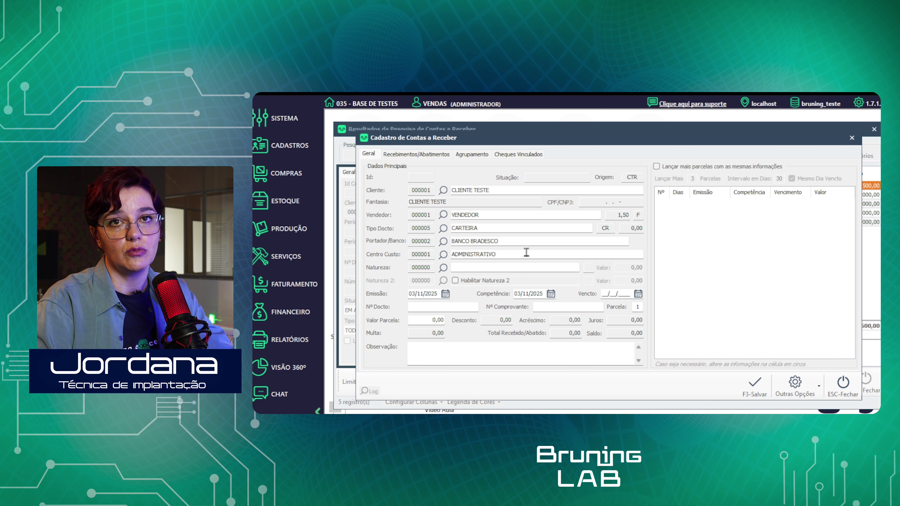
Change the receivable's Centro Custo to OPERACIONAL
left_click(452, 254)
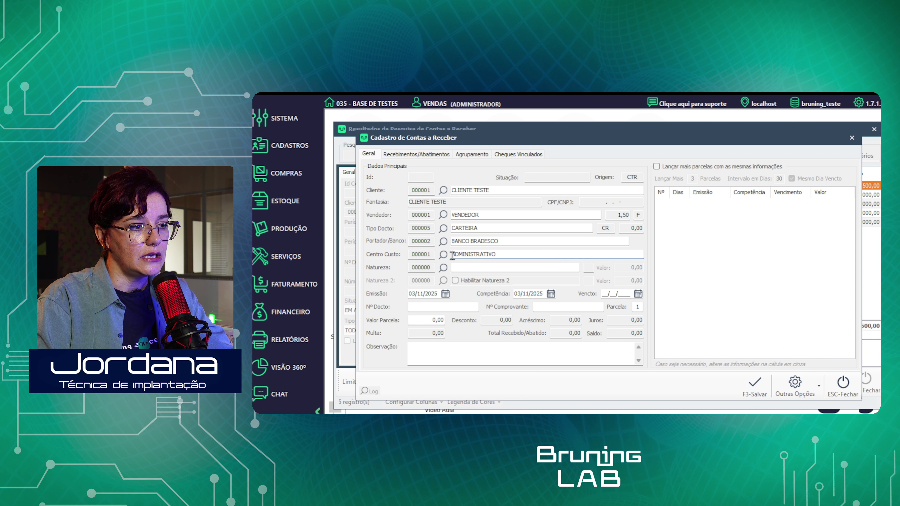
left_click_drag(452, 255, 493, 254)
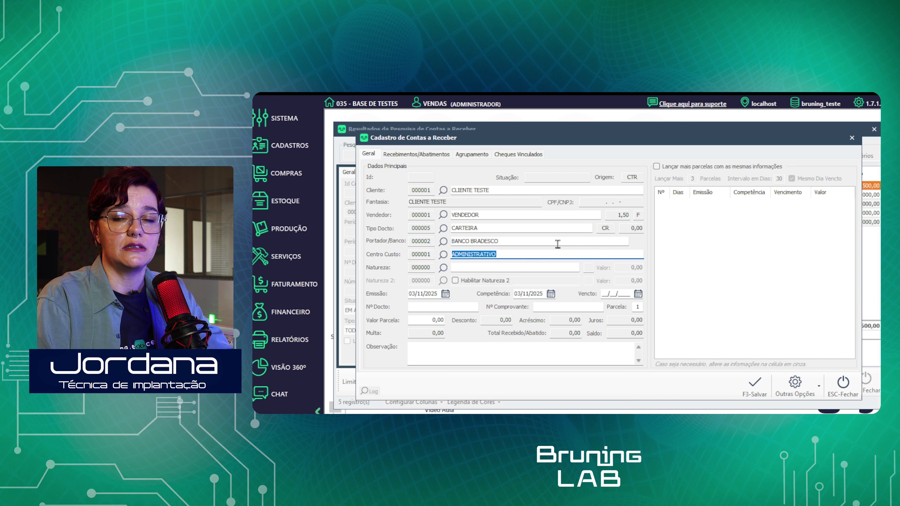
left_click(442, 255)
left_click(499, 192)
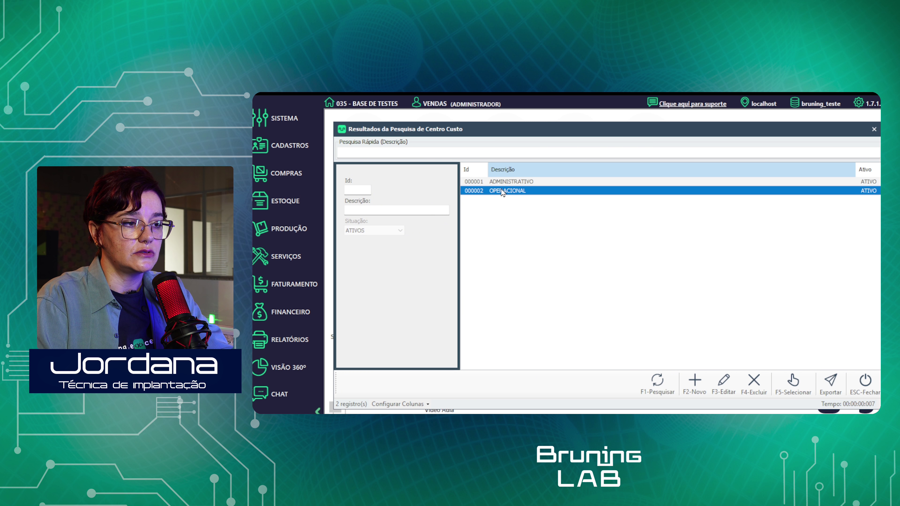
left_click(793, 382)
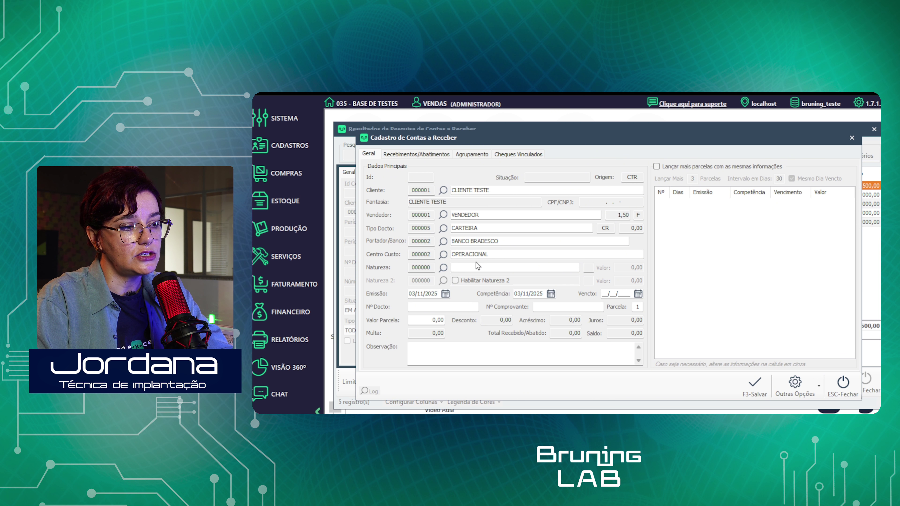
Set the receivable's Natureza to 1.01 RECEBIMENTO DE CLIENTES
left_click(443, 268)
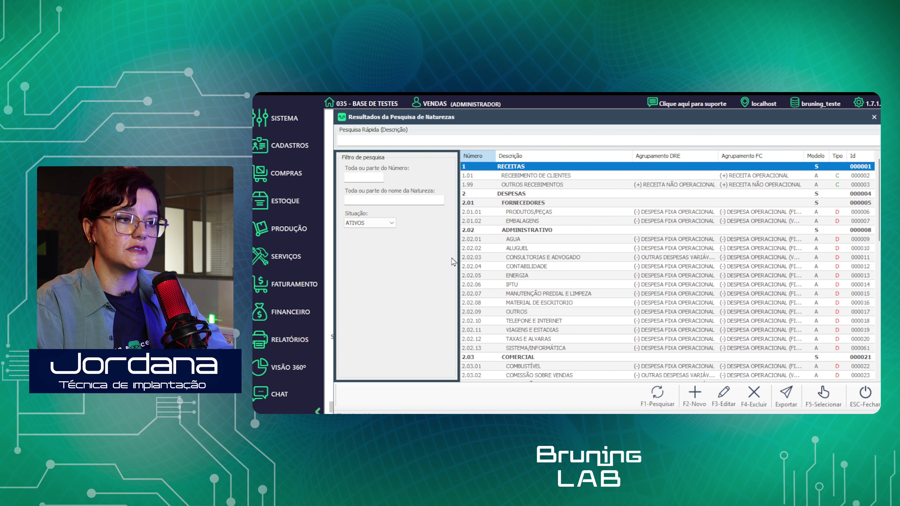
left_click(512, 177)
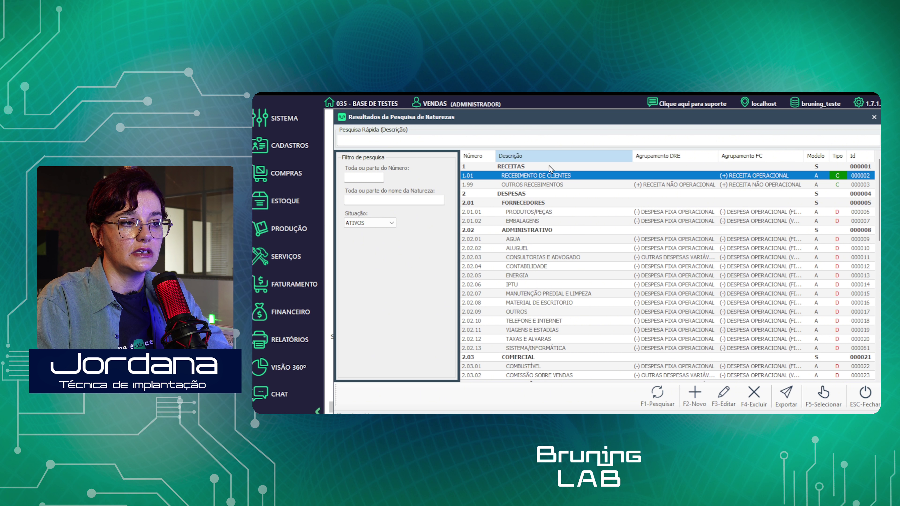
left_click(823, 396)
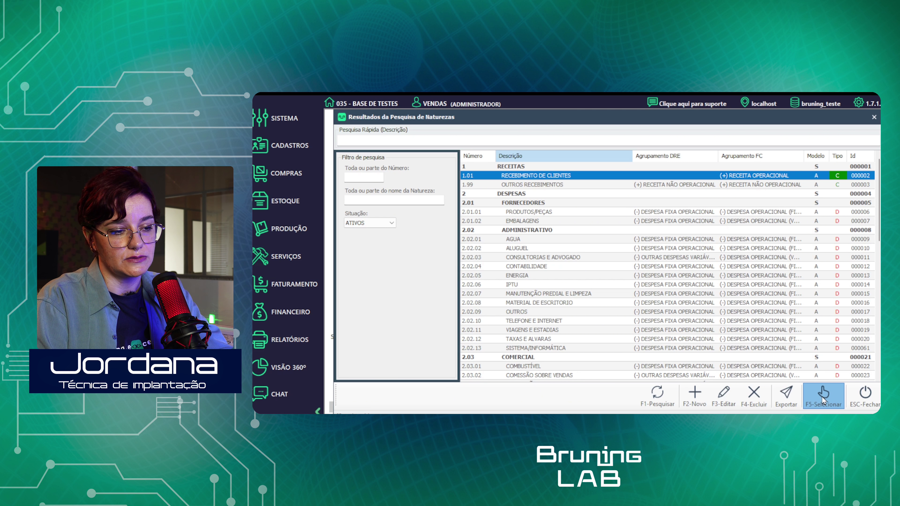
Set the receivable's Emissão to 31/10/2025, Competência to 30/10/2025 and Vencto to 10/11/2025
left_click_drag(411, 293, 434, 290)
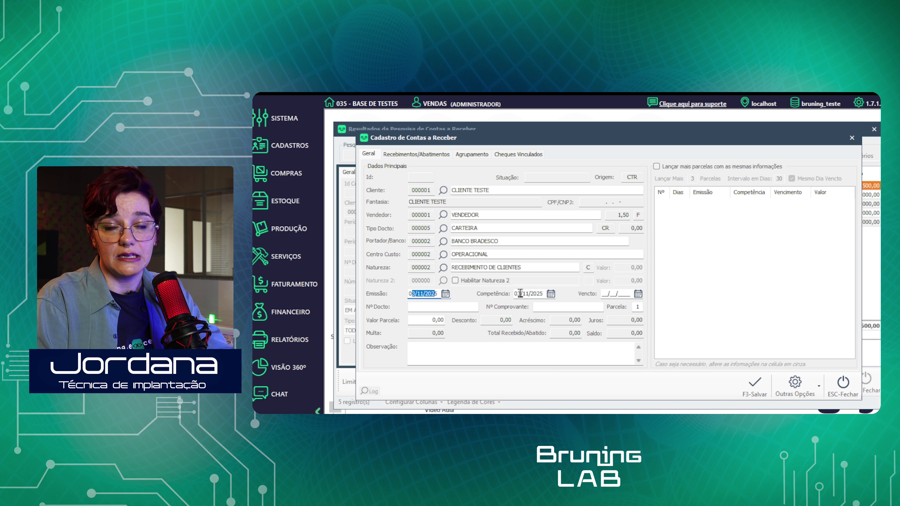
left_click_drag(519, 294, 541, 294)
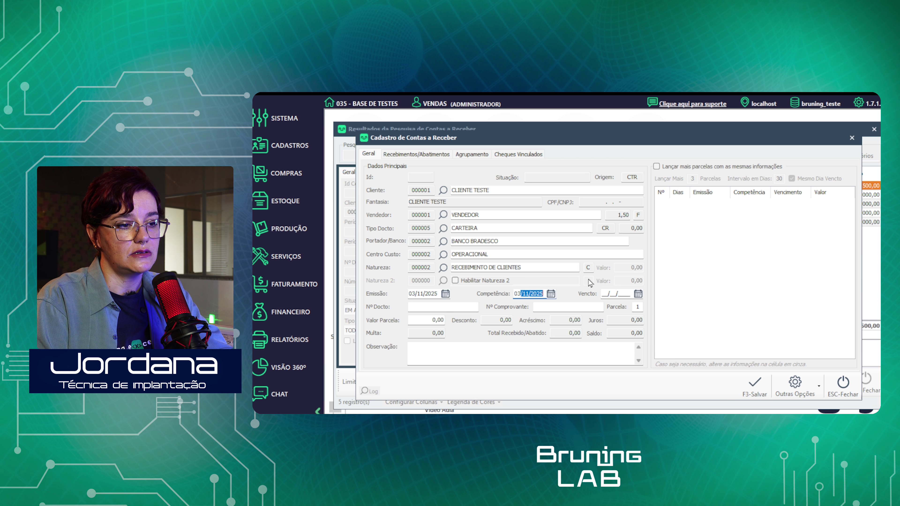
left_click_drag(603, 294, 633, 294)
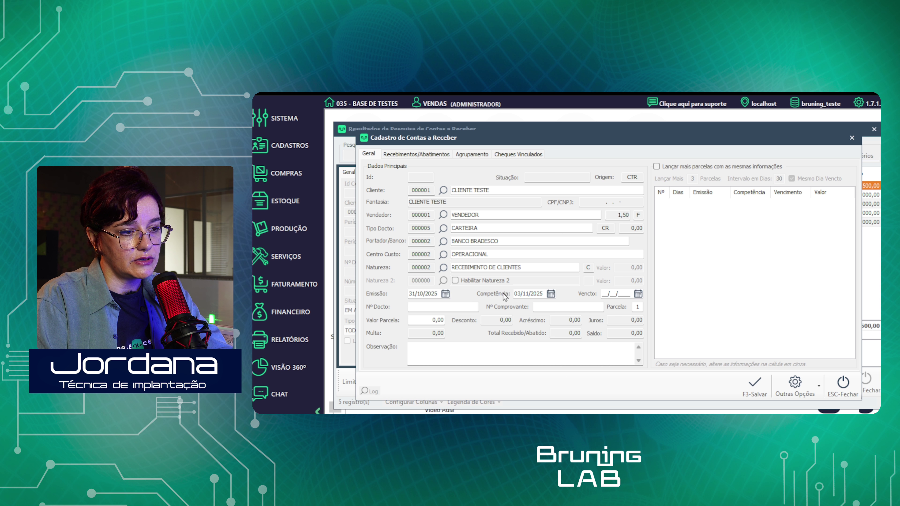
left_click_drag(520, 294, 541, 294)
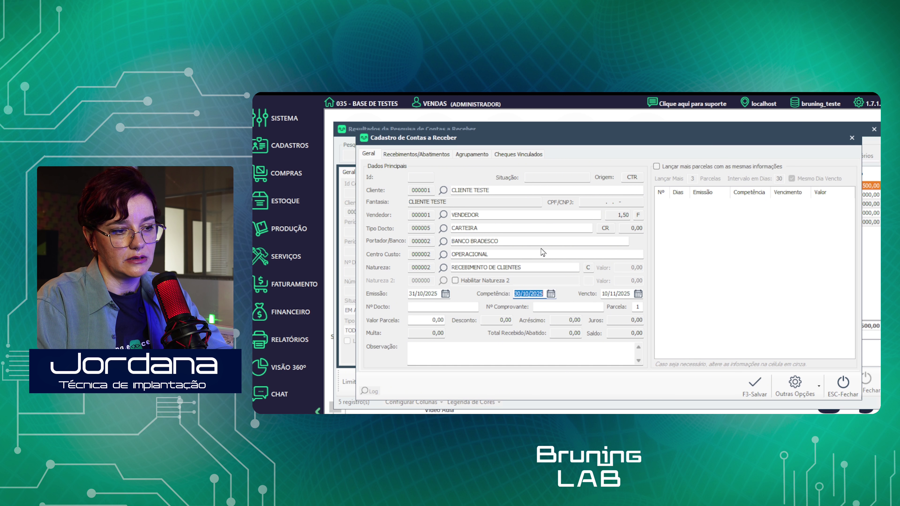
left_click_drag(605, 294, 631, 294)
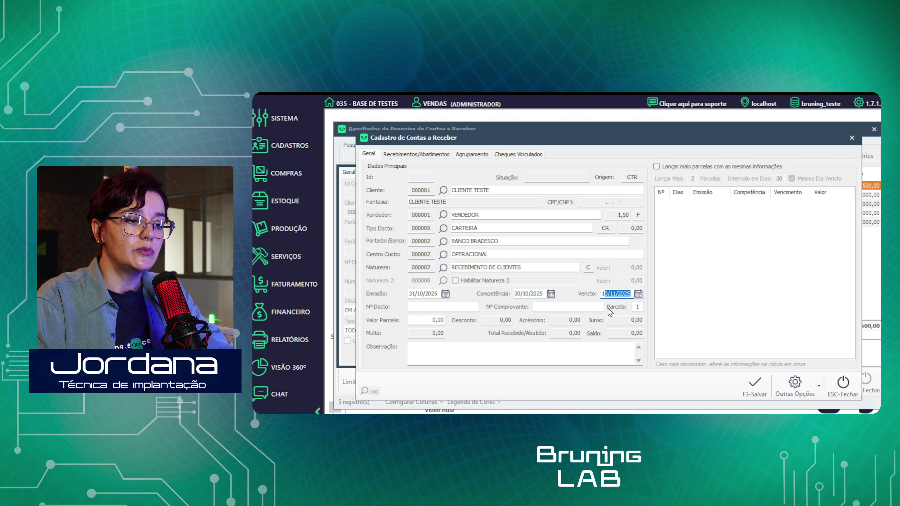
left_click(608, 294)
left_click_drag(606, 294, 627, 298)
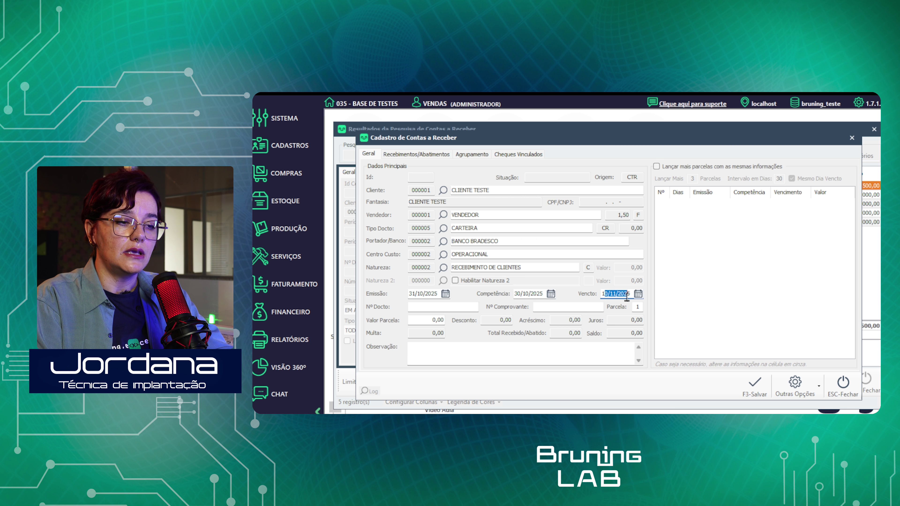
left_click_drag(514, 294, 547, 294)
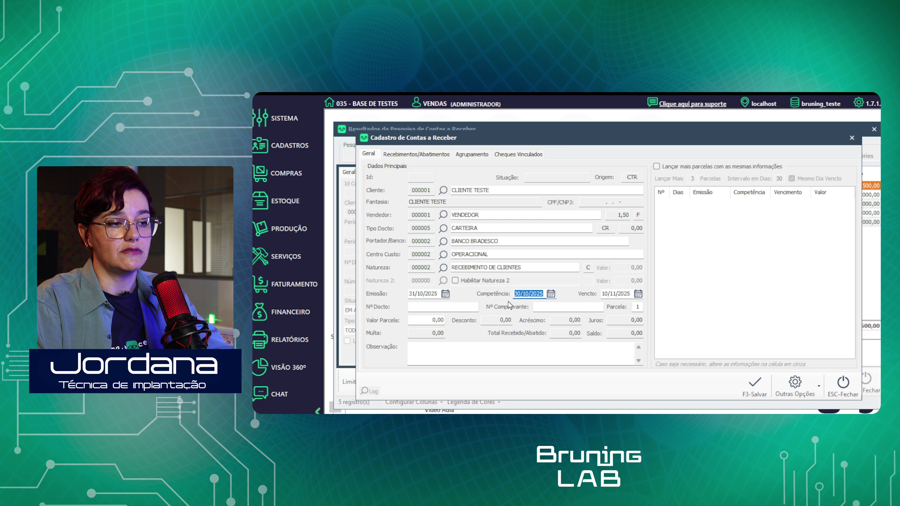
left_click_drag(604, 294, 630, 295)
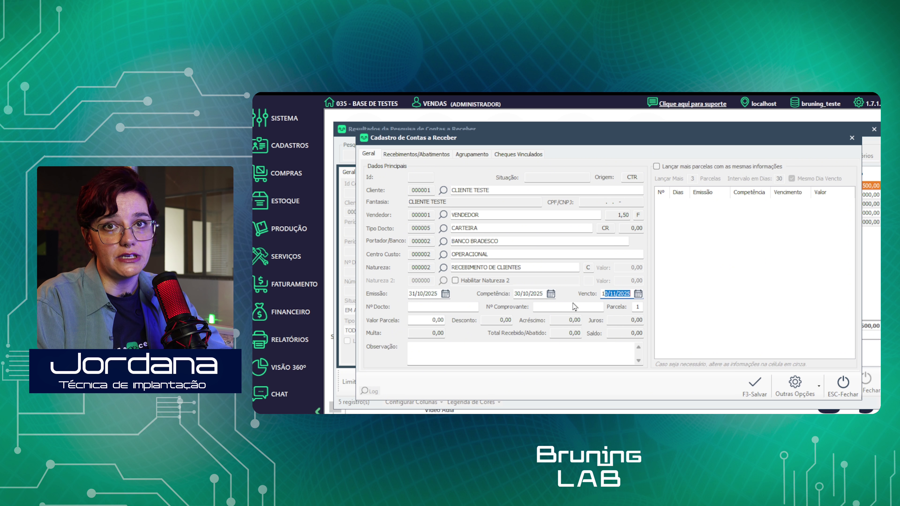
Set the Valor Parcela to 200,00 and enable generating 3 more installments with the same information, due on the same day of each month
key("Tab")
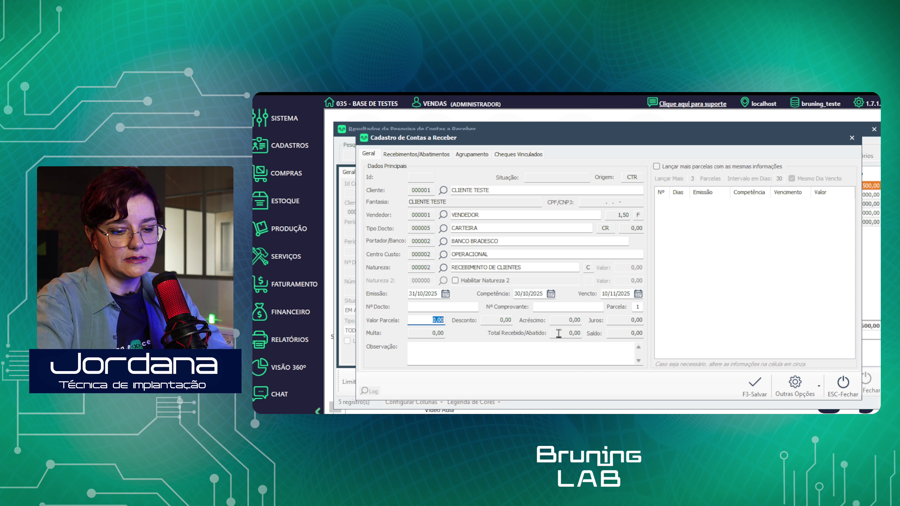
type("200")
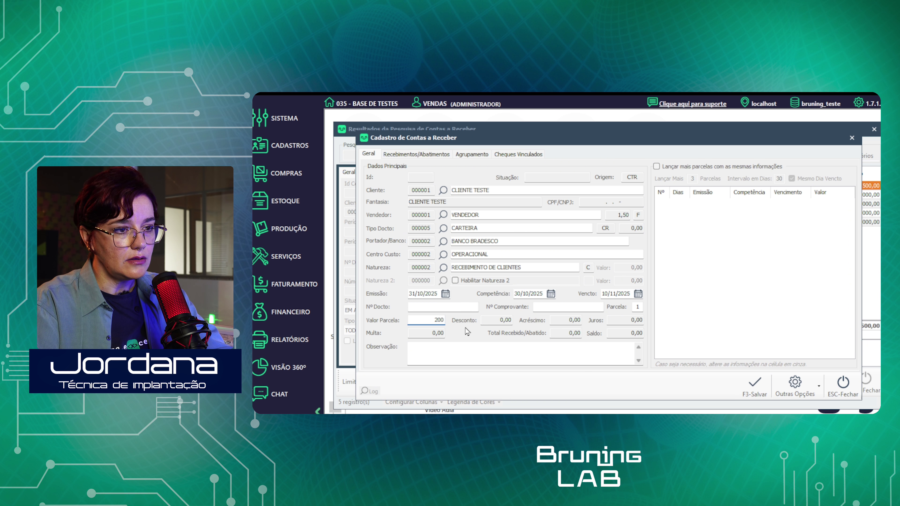
left_click(656, 167)
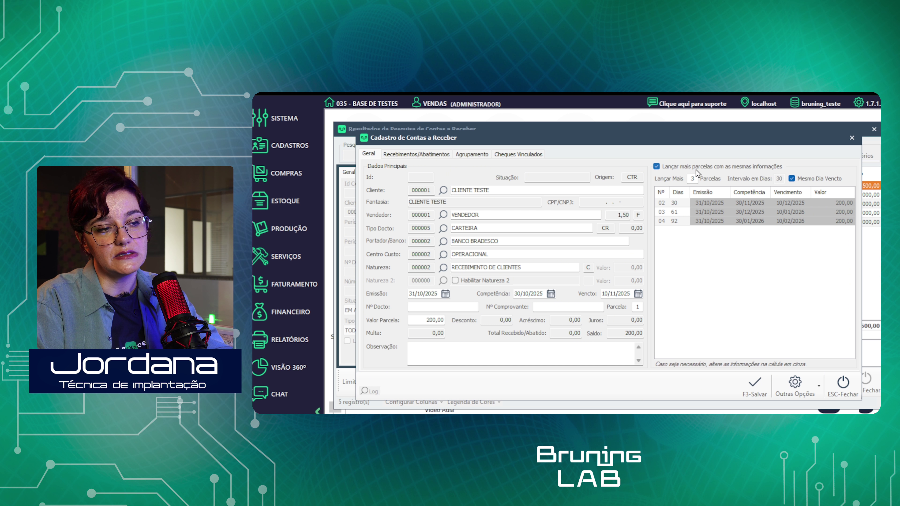
double_click(702, 179)
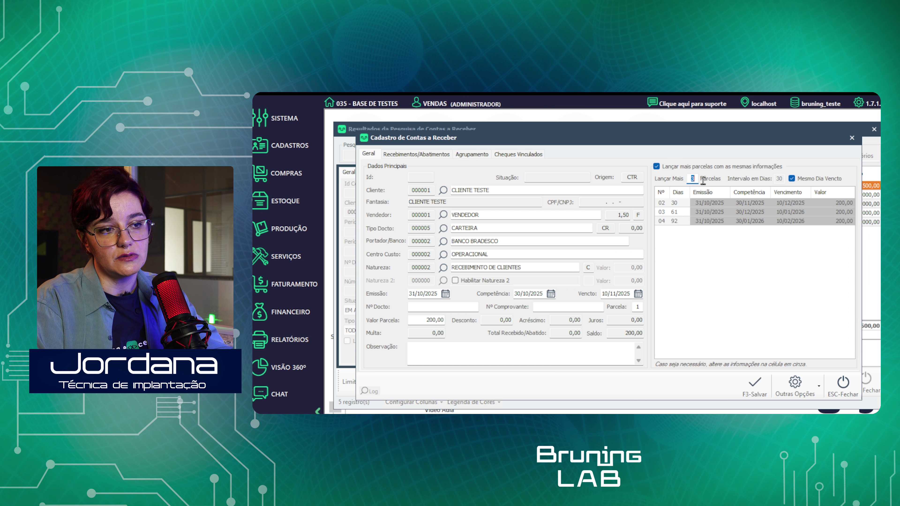
Check the due dates of the additional installments, then save the receivable and close its registration form
left_click(662, 212)
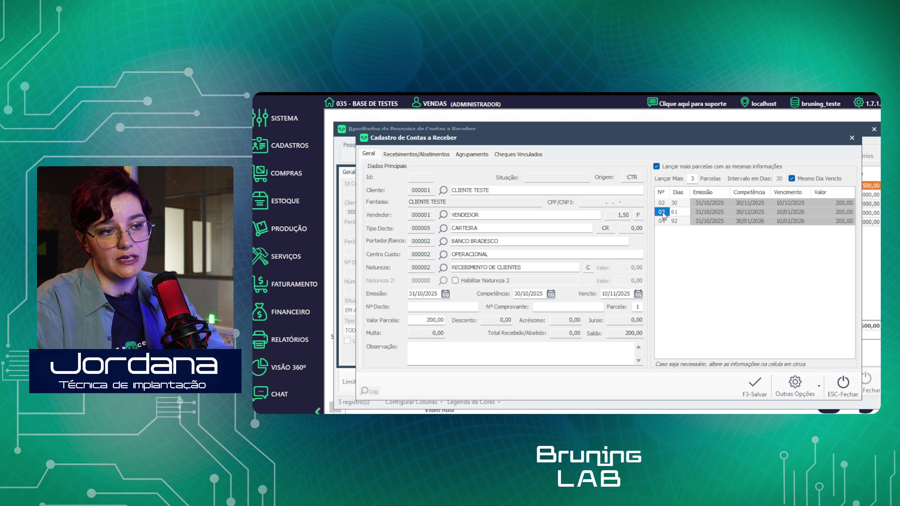
left_click(790, 203)
left_click(795, 213)
left_click(795, 220)
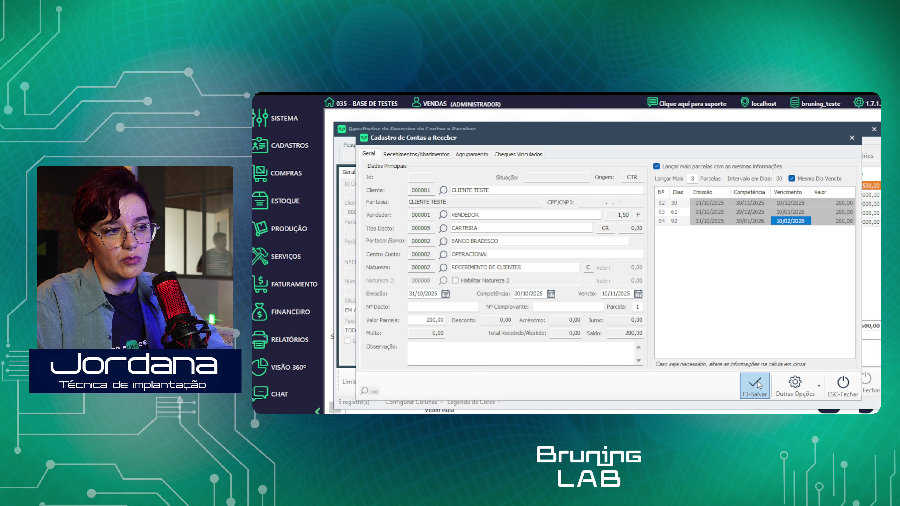
left_click(748, 384)
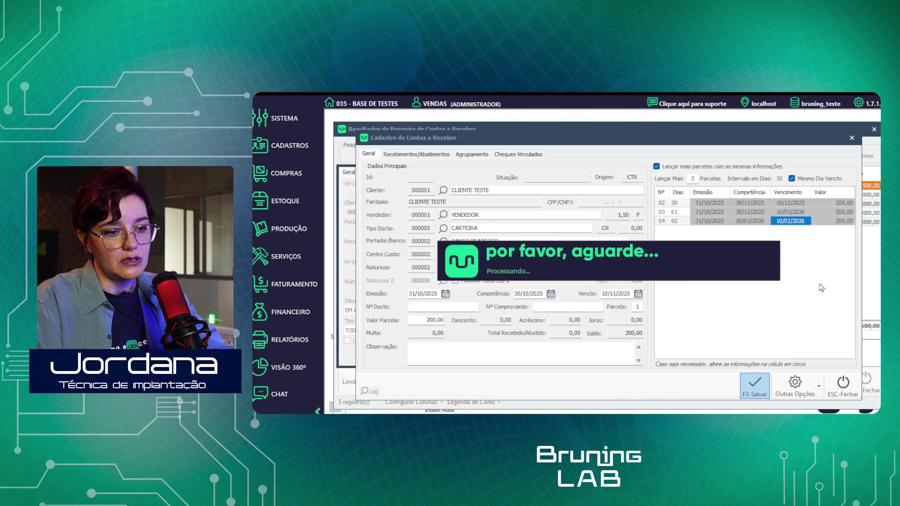
left_click(842, 384)
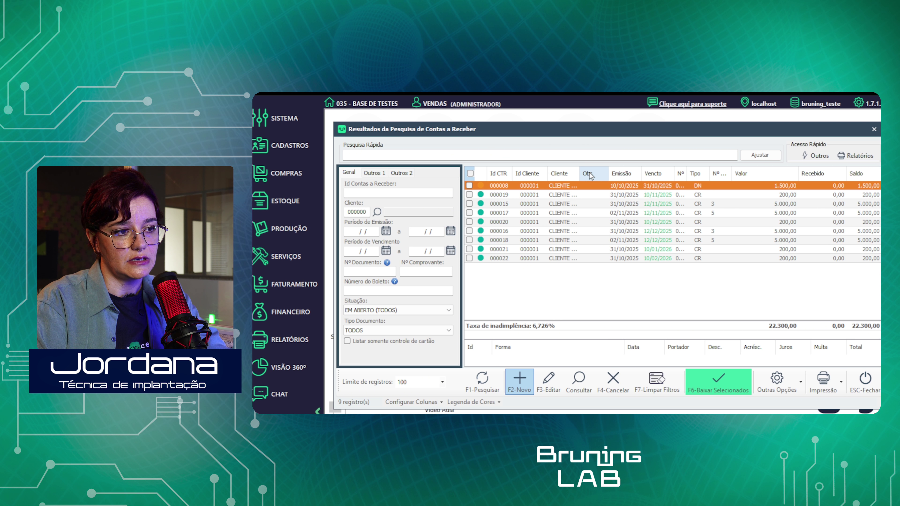
Widen the Cliente column of the receivables list and open the first three listed receivables together for settlement
left_click_drag(610, 172, 595, 172)
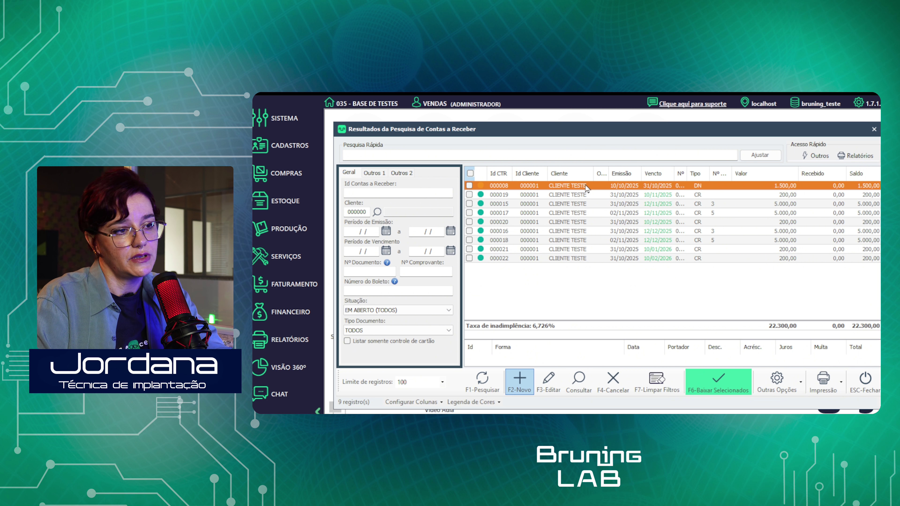
left_click(440, 155)
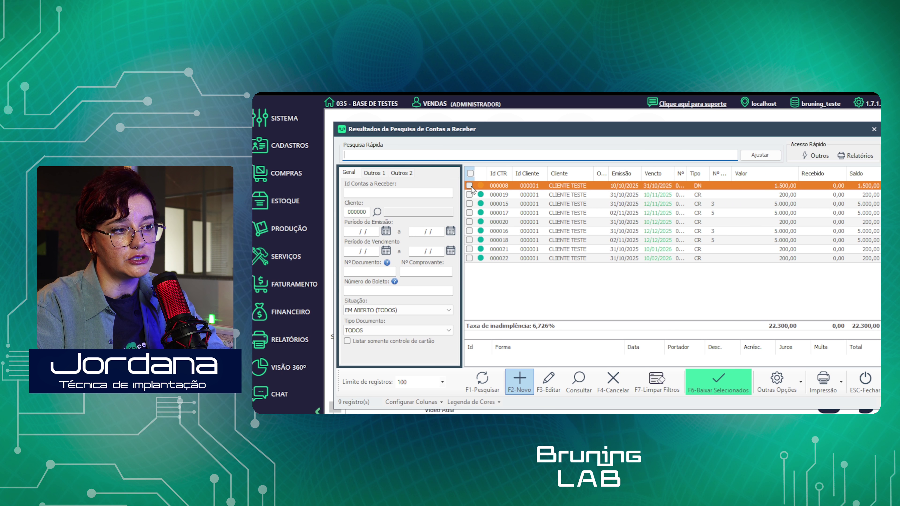
left_click(469, 195)
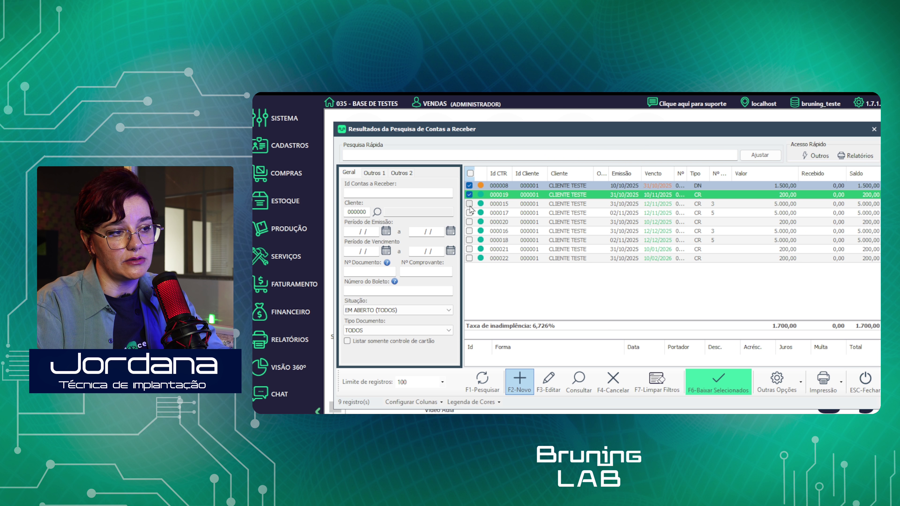
left_click(469, 203)
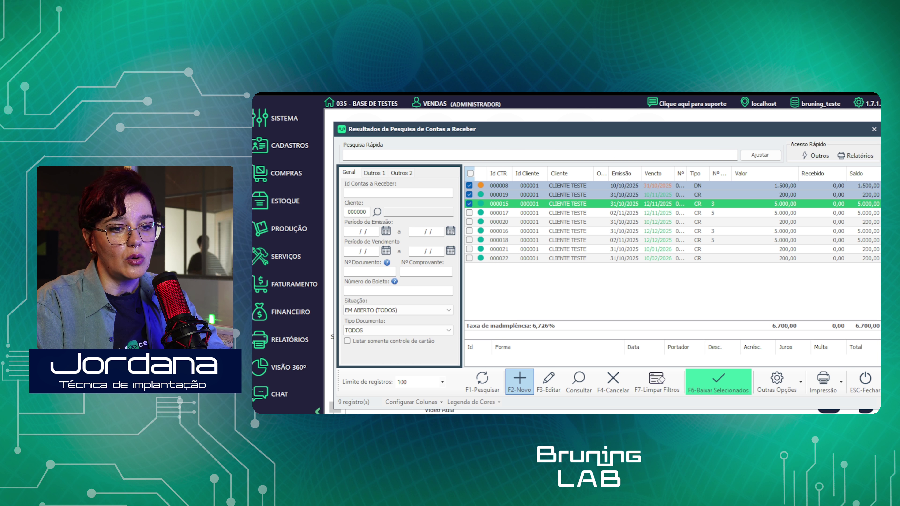
left_click(718, 381)
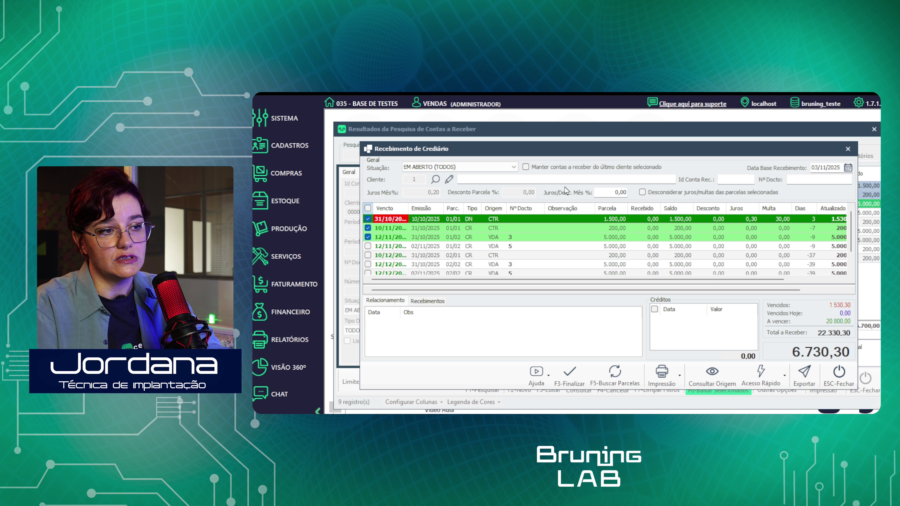
Proceed to finalize the selected receivables, check the discount and surcharge fields, and choose PIX BRADESCO as the payment form
left_click(607, 192)
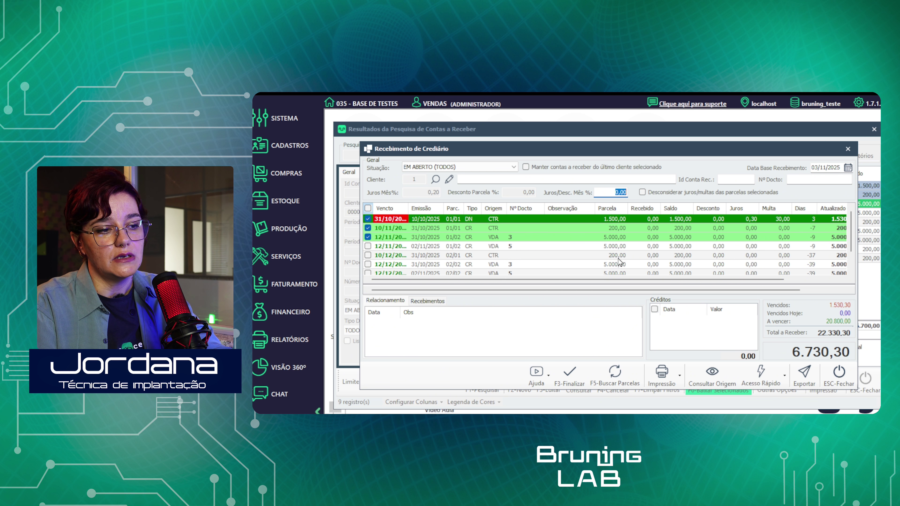
left_click(576, 372)
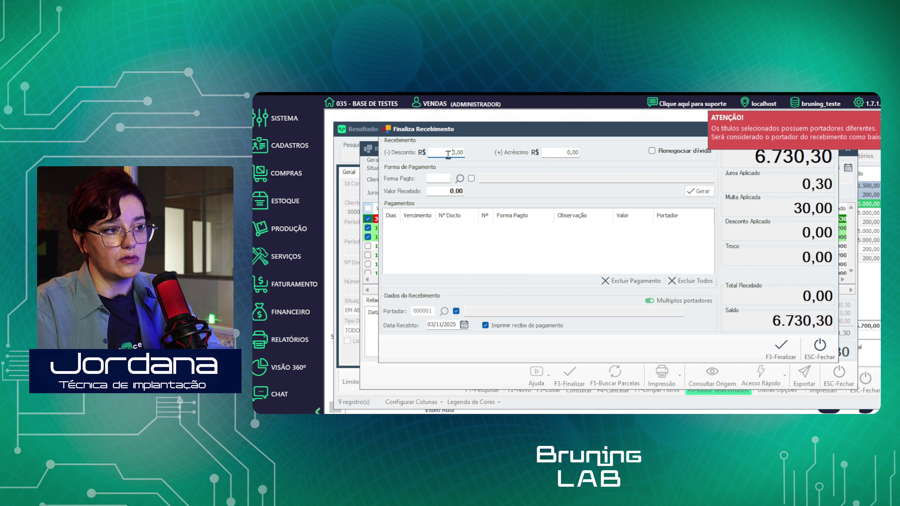
left_click(568, 153)
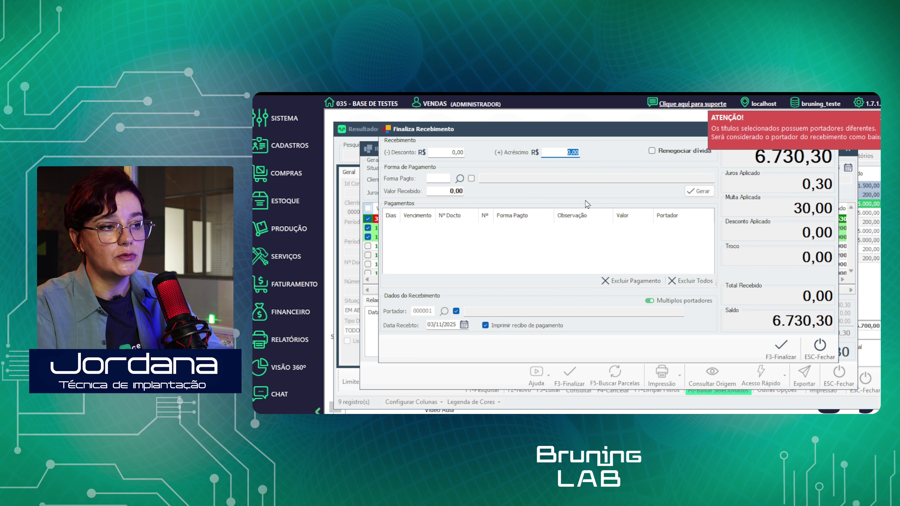
left_click(522, 175)
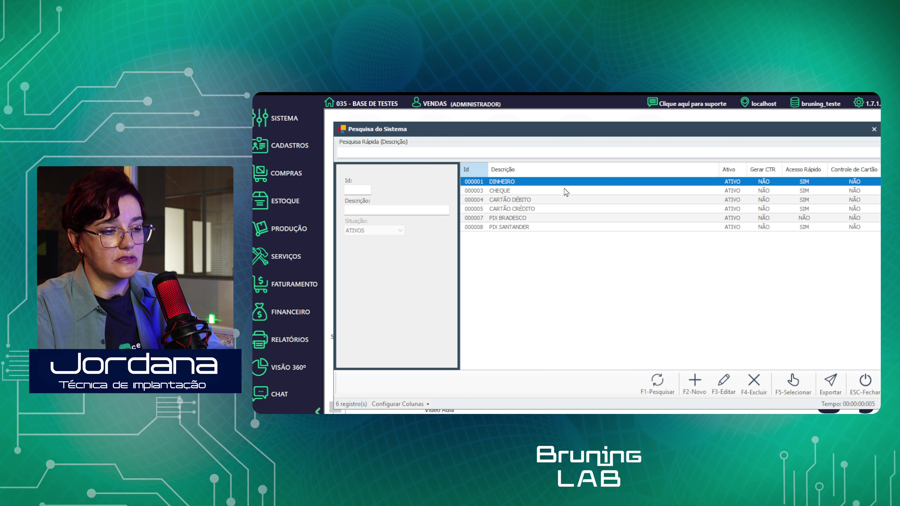
left_click(528, 221)
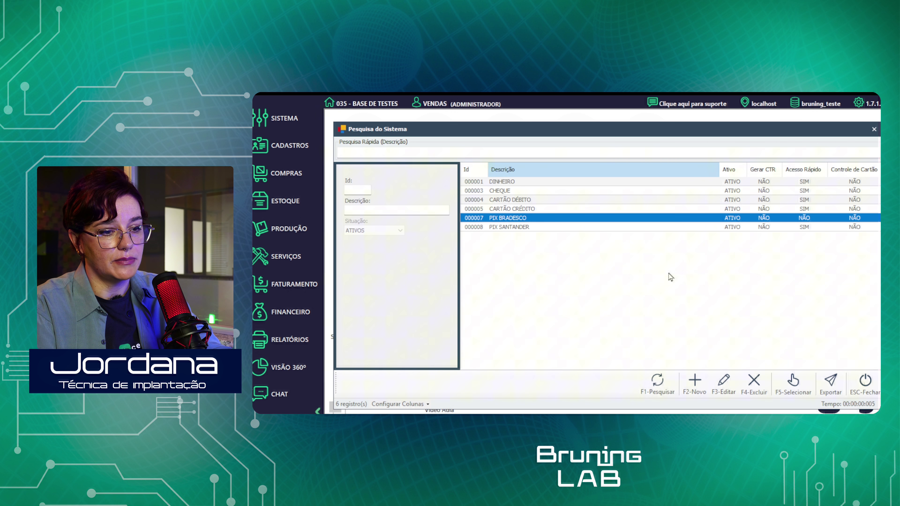
left_click(784, 386)
Set the Valor Recebido to 6.000,00 and add it to the payments as a partial receipt
left_click_drag(456, 188, 561, 196)
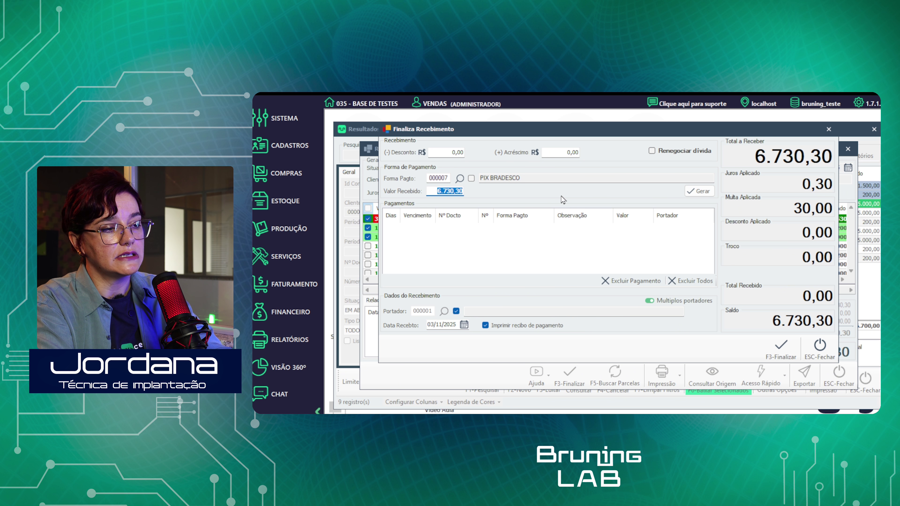
type("6")
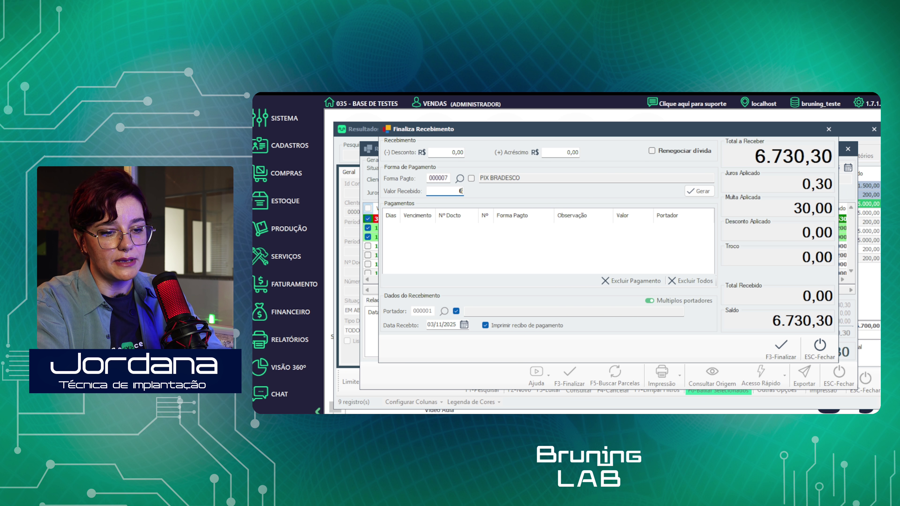
type(".000")
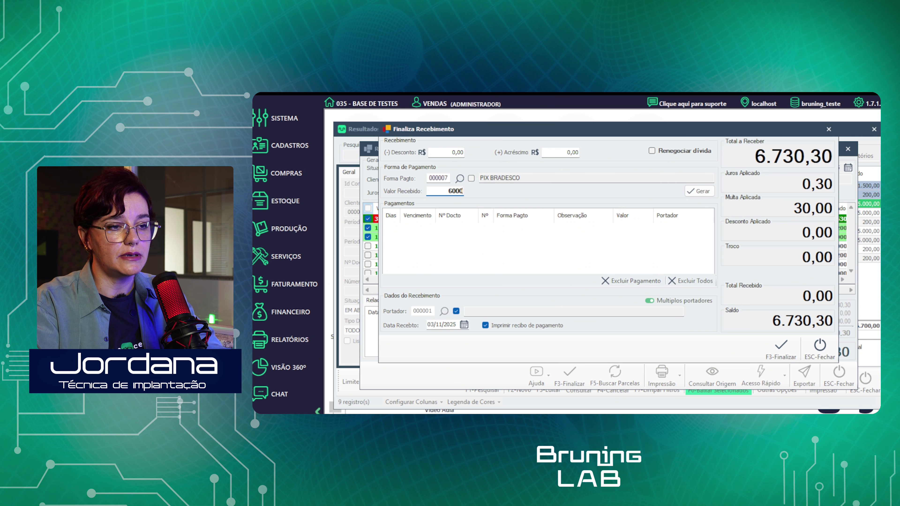
key("Return")
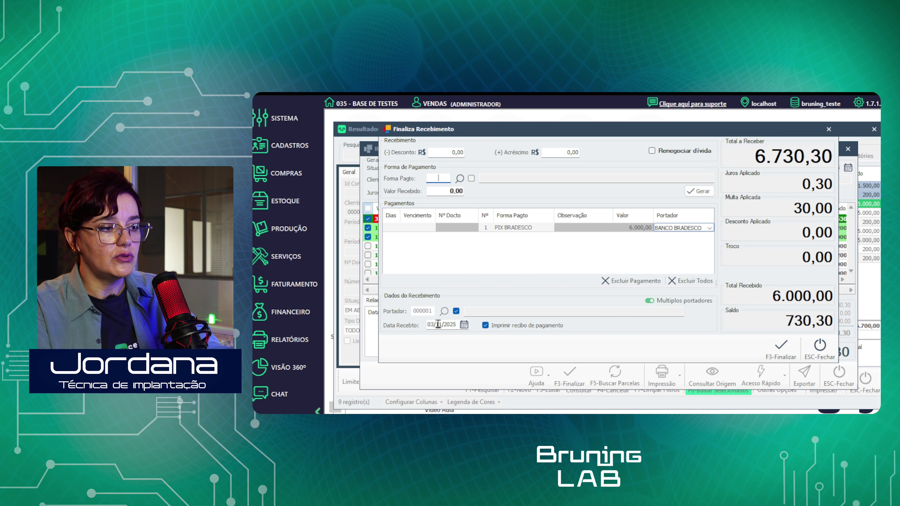
Review the receipt date, the payment's Portador choices and the Multiplos portadores option, leaving that option enabled
double_click(448, 324)
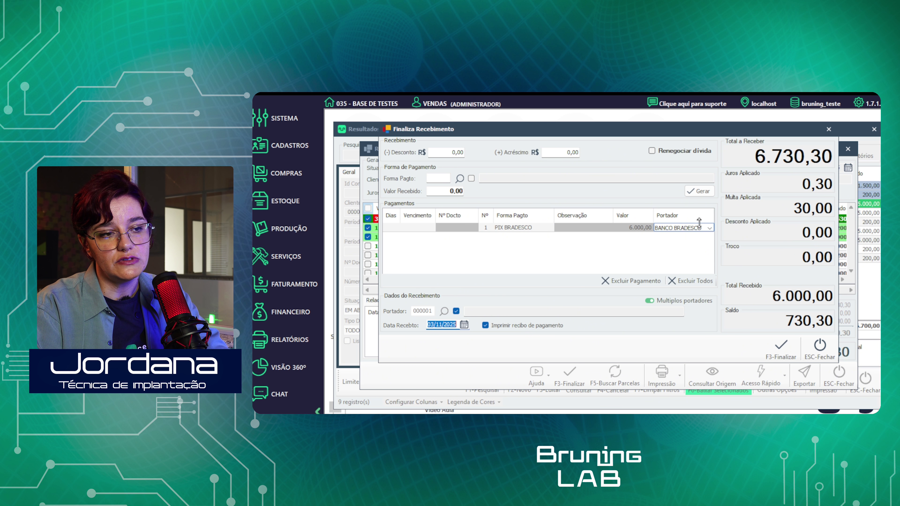
left_click(710, 228)
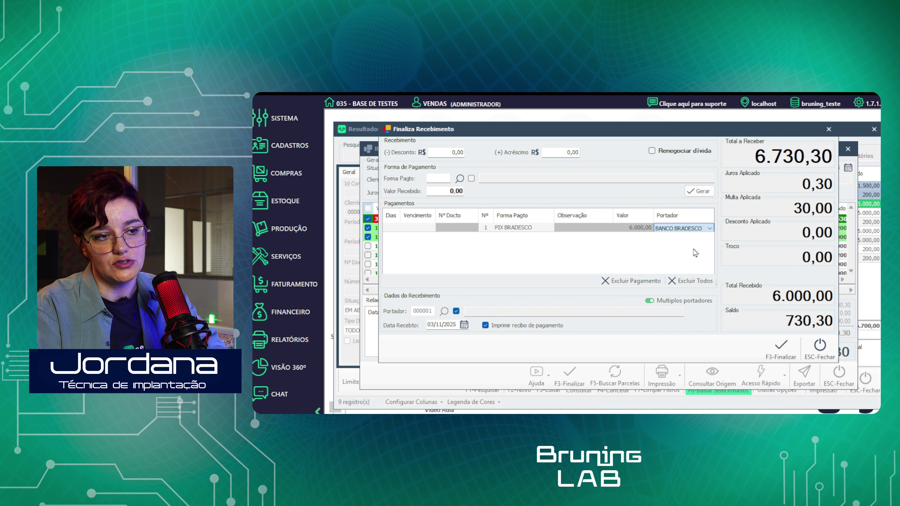
left_click(650, 301)
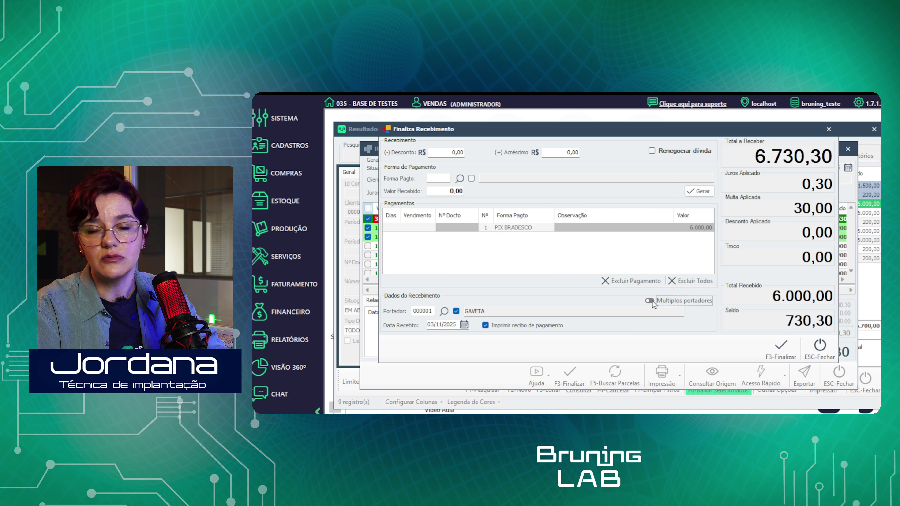
left_click(652, 302)
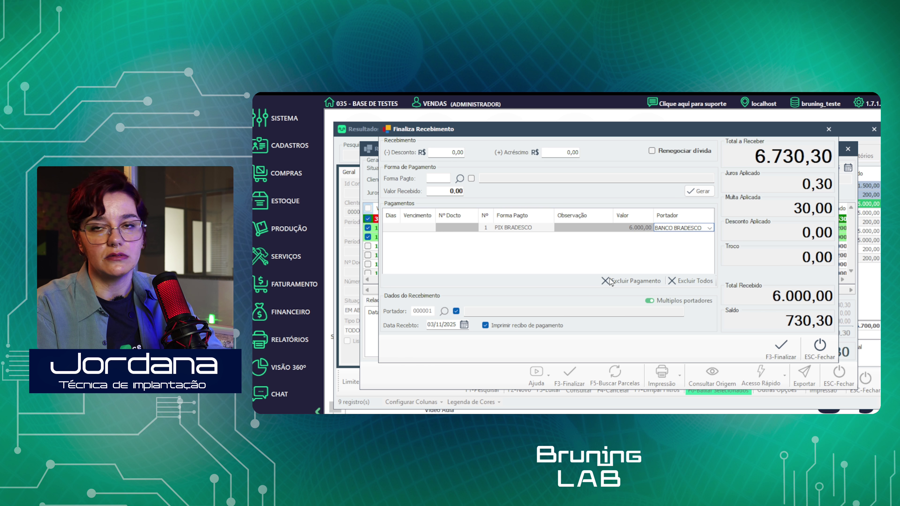
Finalize the partial receipt and check the receivables with Situação BAIXADOS before closing the receivables search
key("F3")
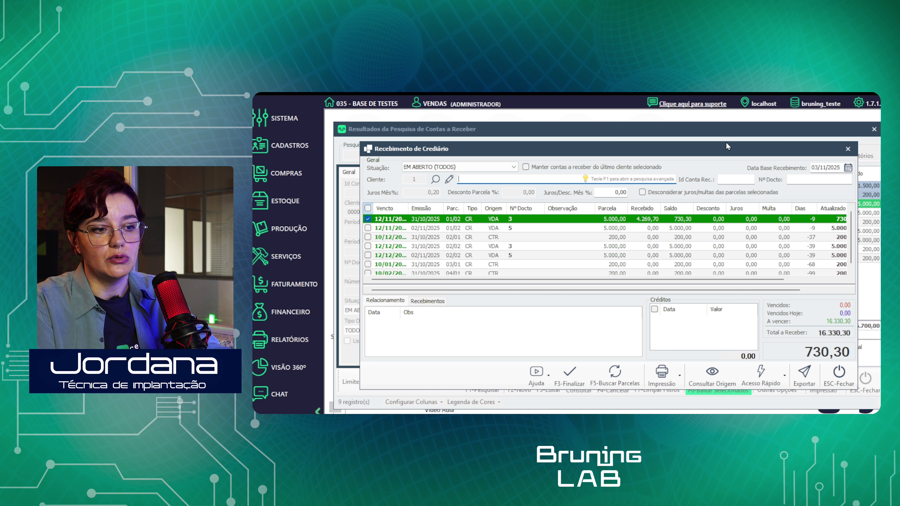
key("Escape")
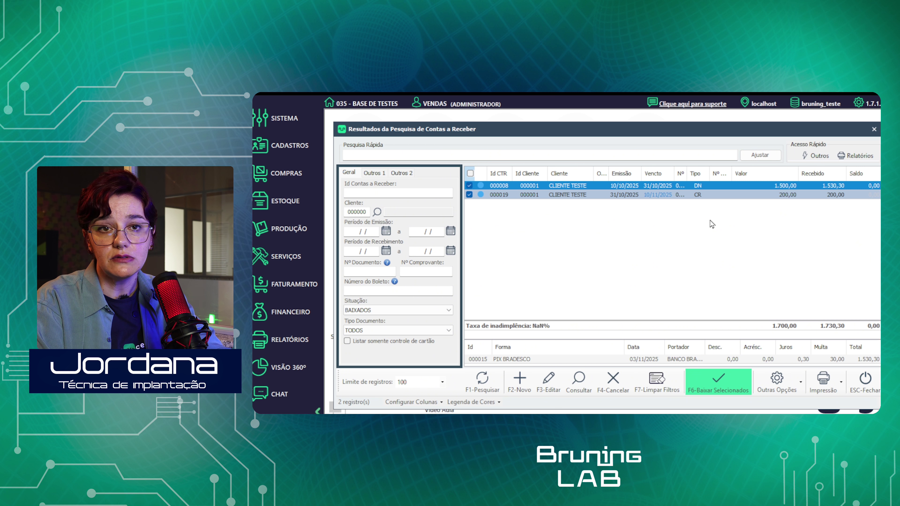
left_click(865, 389)
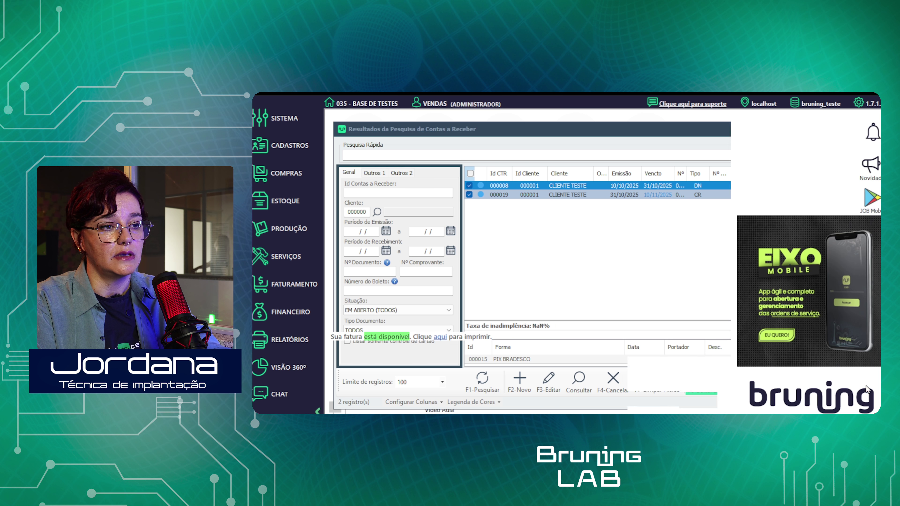
Open the cash control for BANCO BRADESCO and examine the credit entries generated by the three client receipts, then close it
left_click(363, 285)
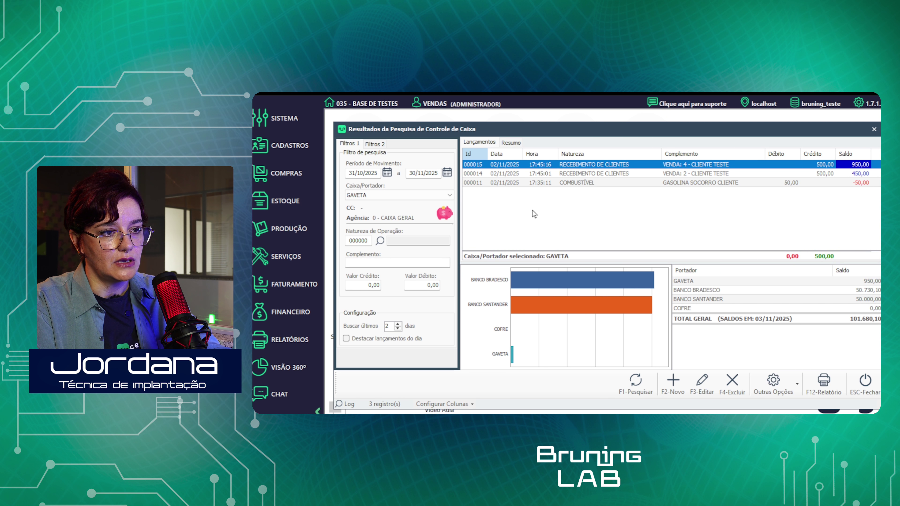
left_click(371, 212)
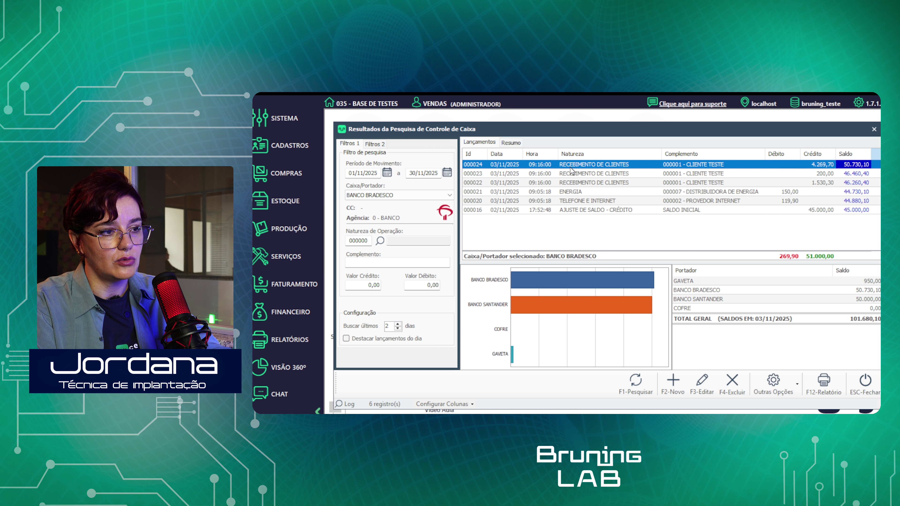
left_click(607, 171)
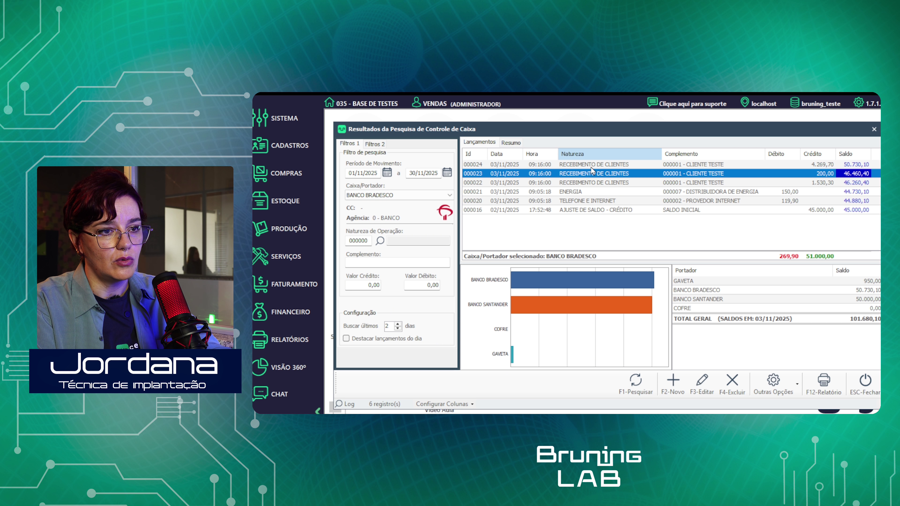
left_click(607, 165)
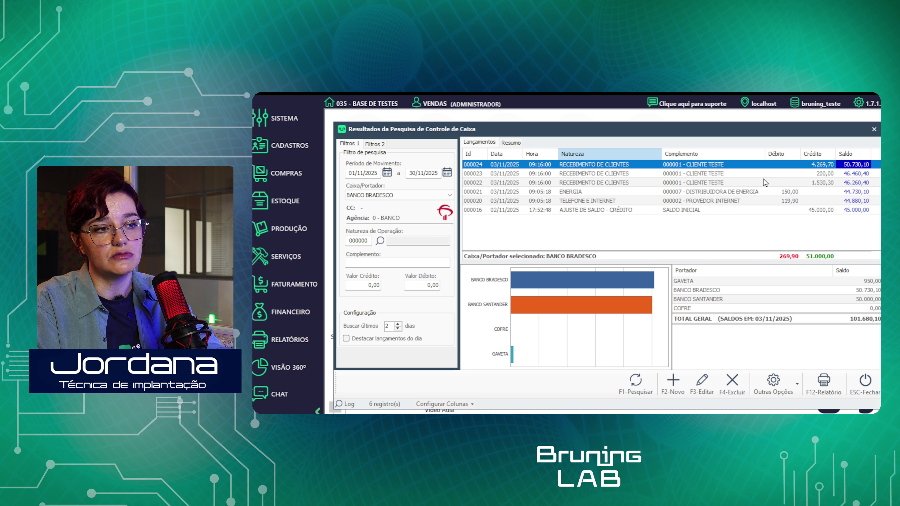
left_click(707, 174)
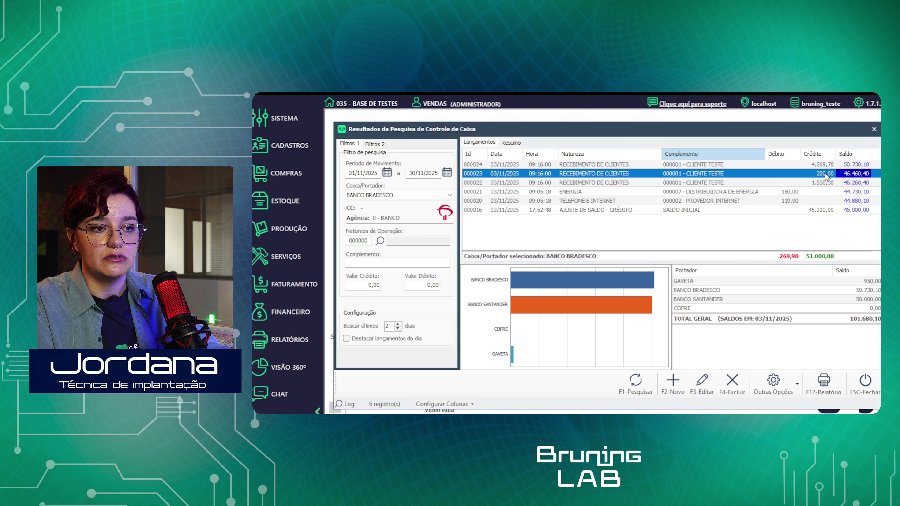
left_click(824, 165)
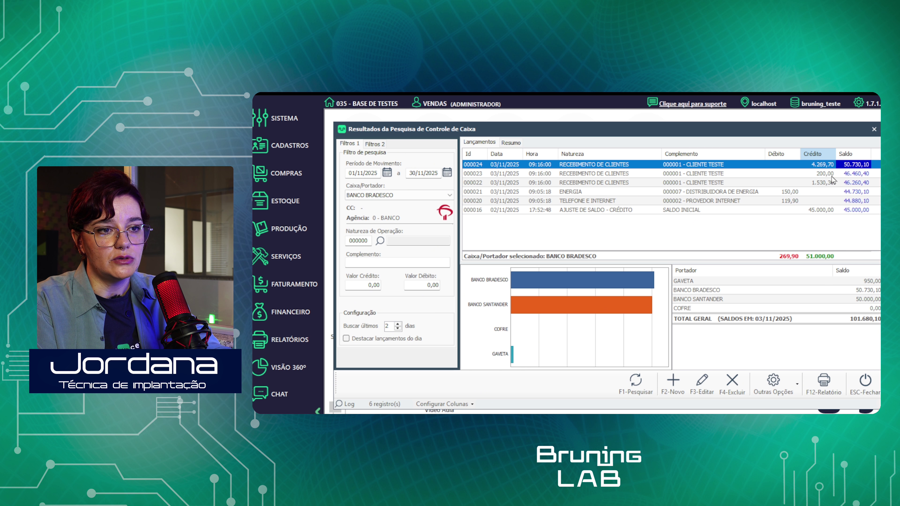
left_click(864, 382)
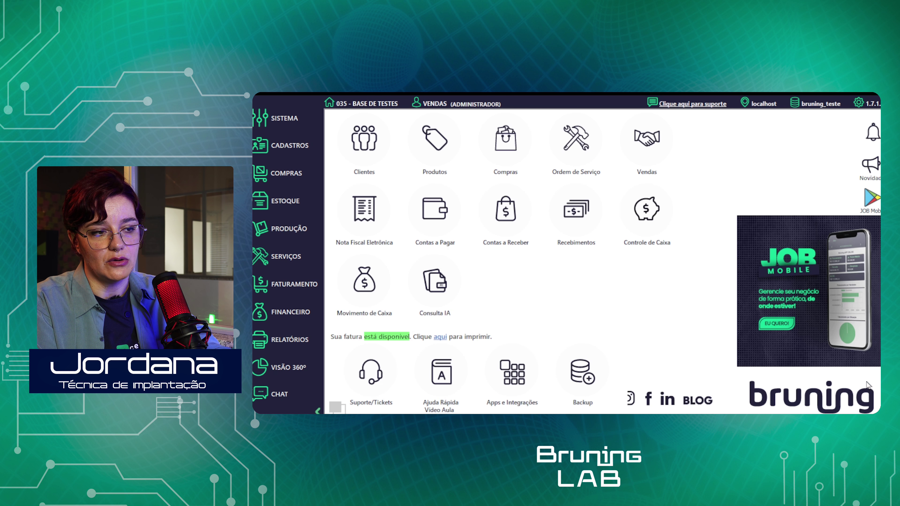
Check the open receivables list for the remaining balance of the partially received installment, then close the list
left_click(524, 216)
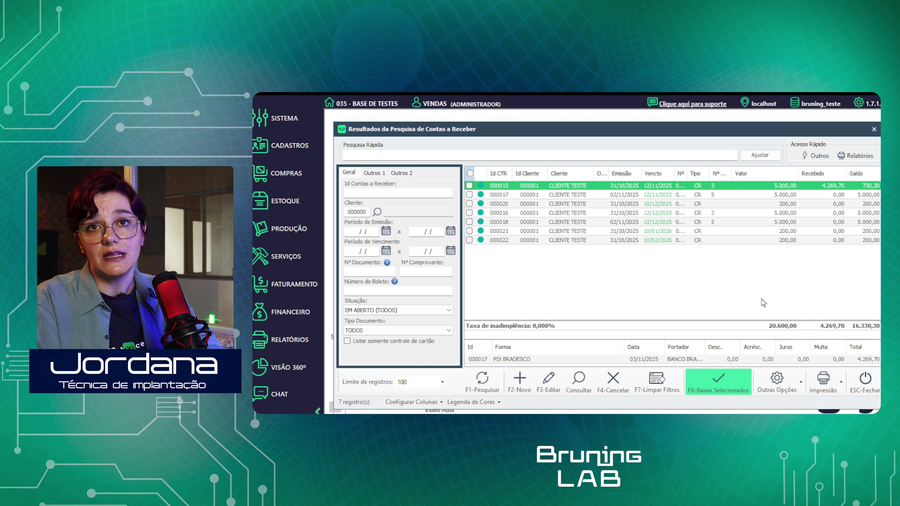
left_click(864, 382)
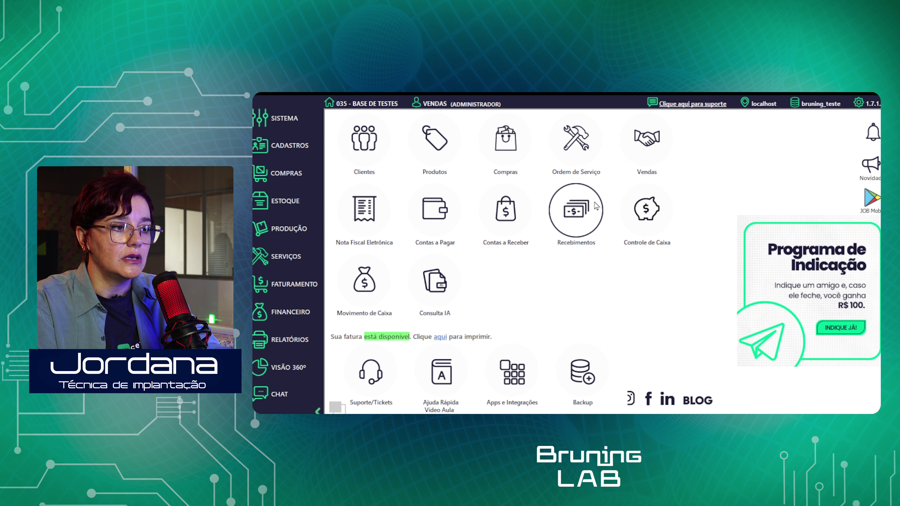
left_click(506, 209)
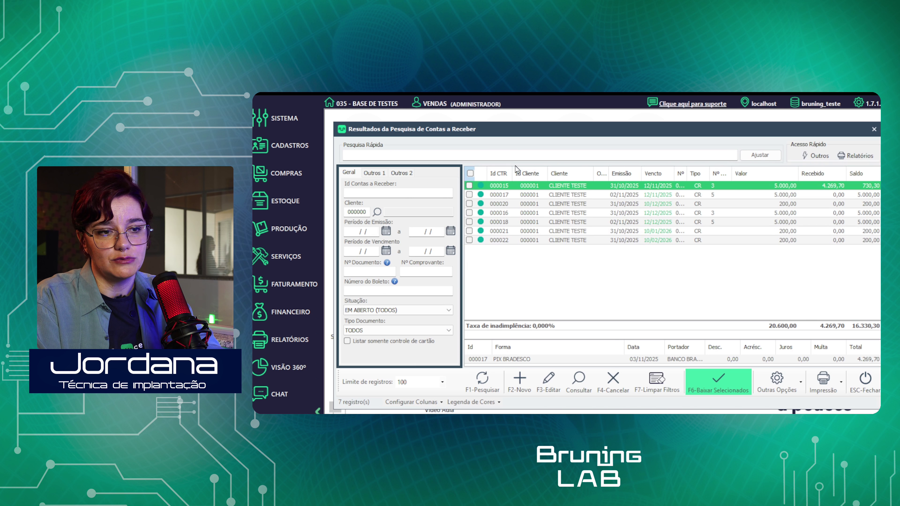
left_click(864, 381)
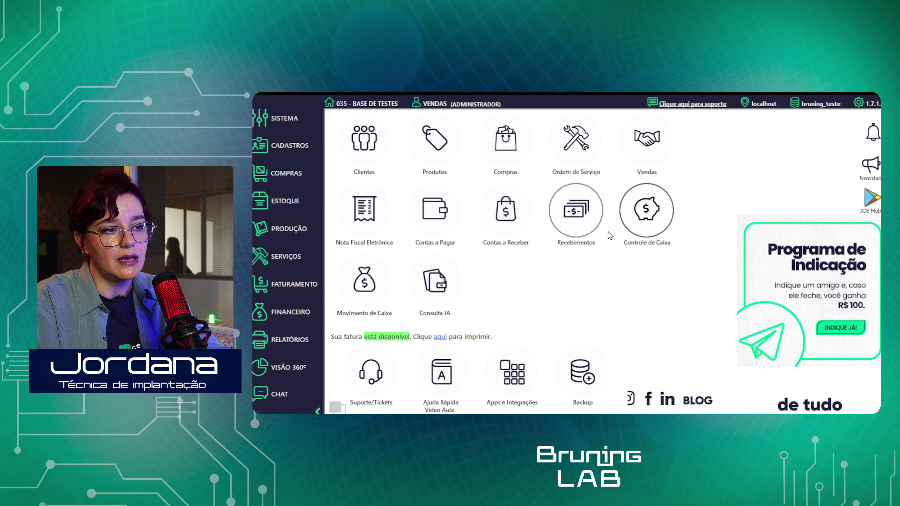
Open the Recebimentos form, load the open installments of CLIENTE TESTE and select the first two
left_click(587, 224)
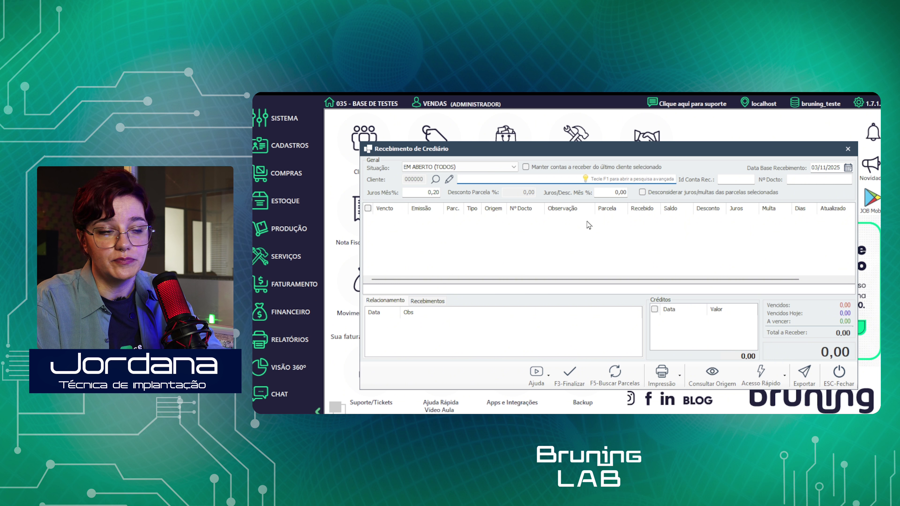
left_click(514, 171)
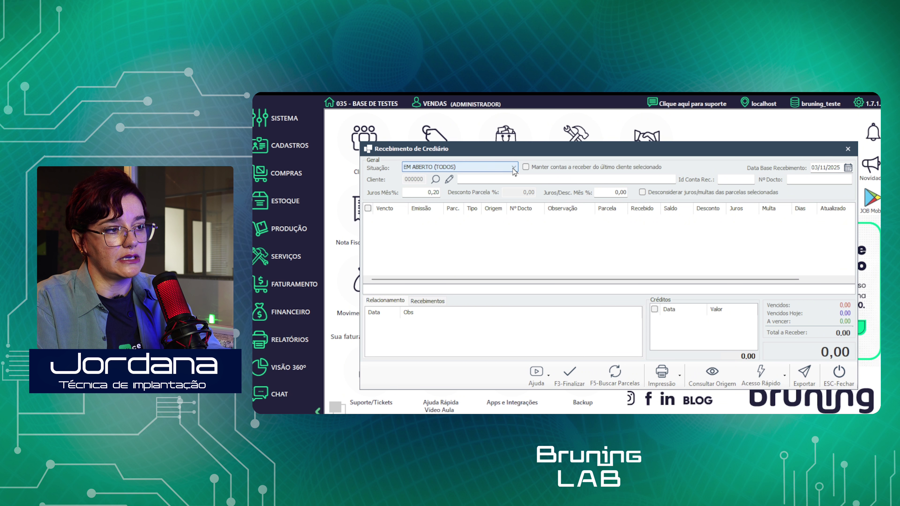
left_click(480, 180)
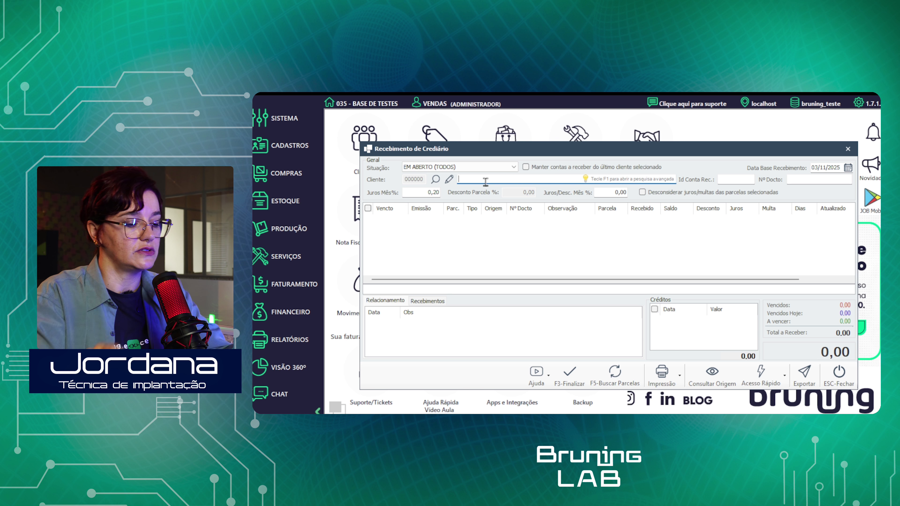
type("CLIE")
key("Return")
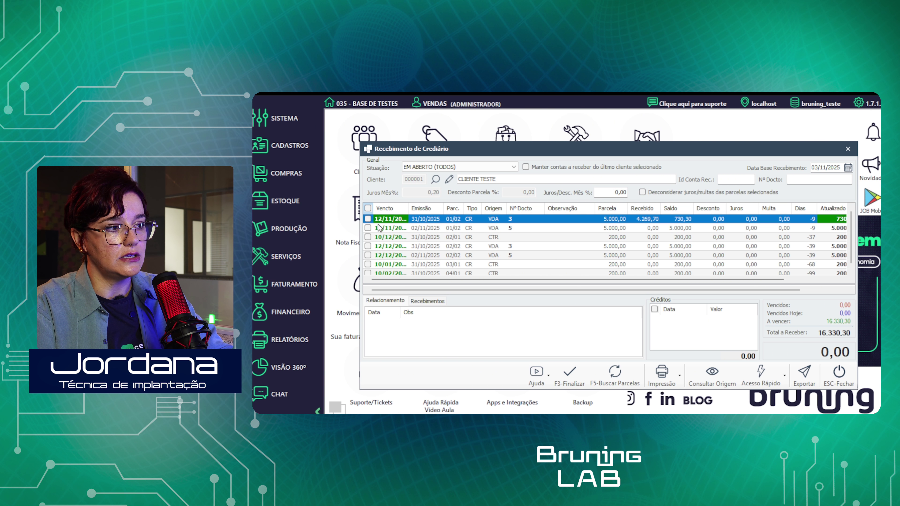
left_click(368, 219)
left_click(368, 228)
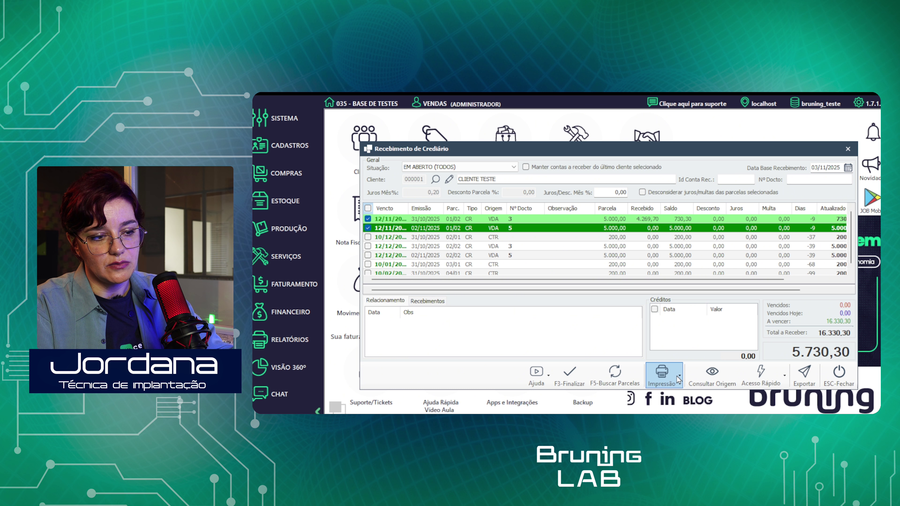
Consult the origin of the second selected installment to identify the sale behind it, then close the consultation
left_click(710, 372)
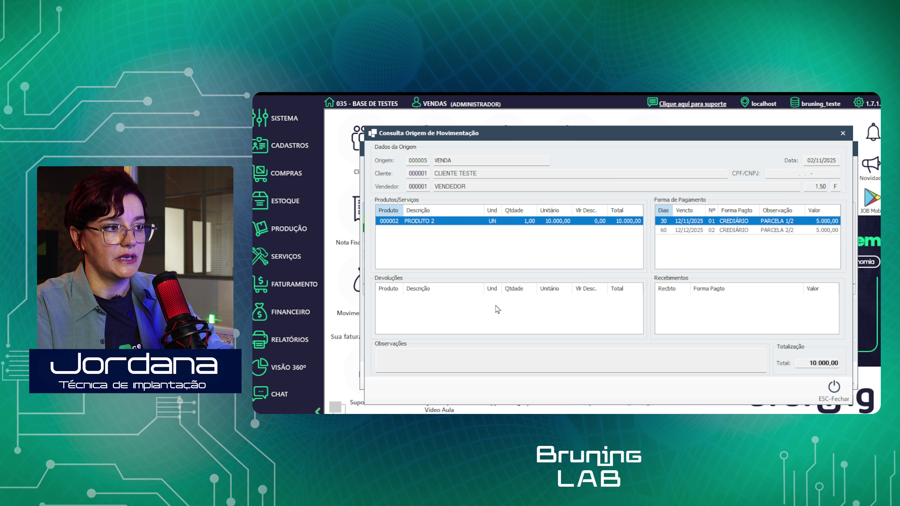
left_click_drag(441, 160, 457, 161)
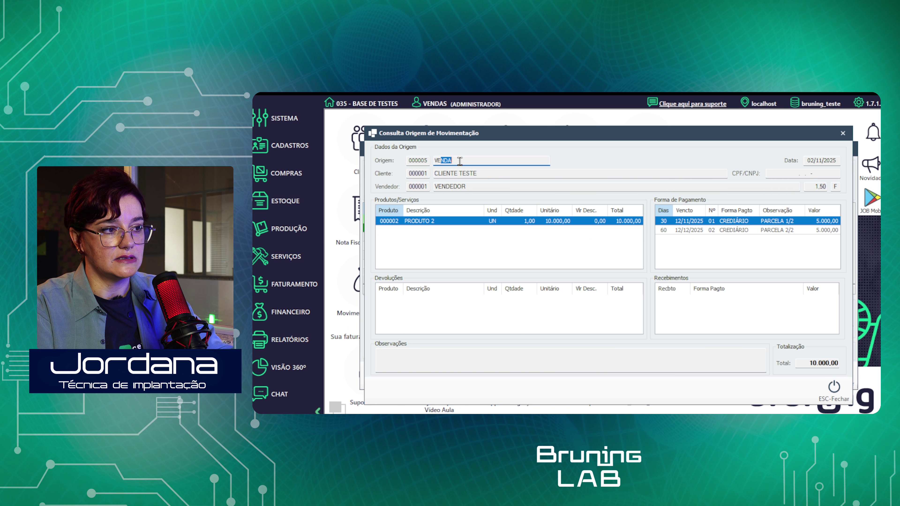
left_click(833, 388)
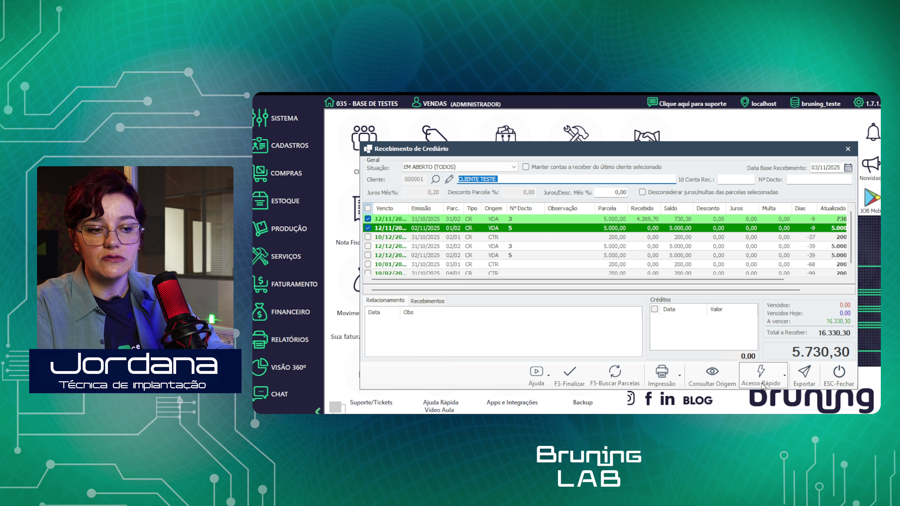
Renegotiate the two selected installments by enabling Renegociar dívida and generating 2 new installments with the CREDIÁRIO payment method
left_click(569, 375)
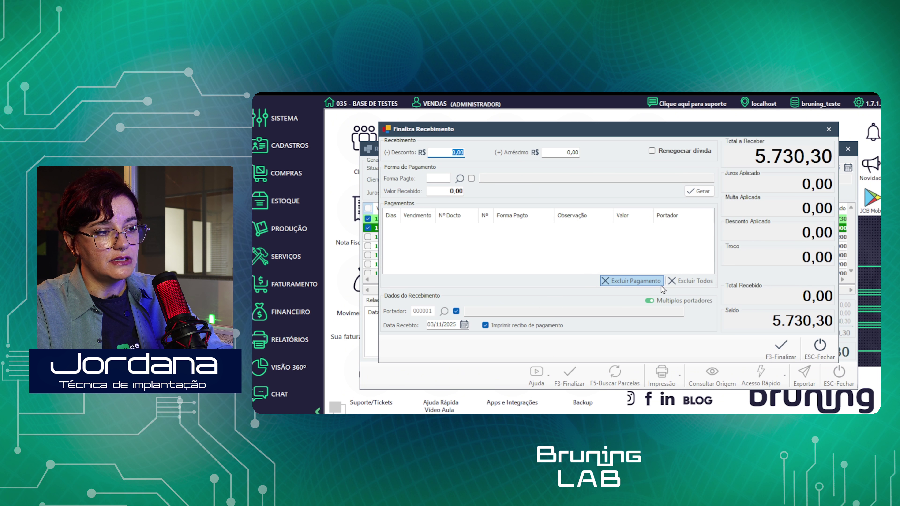
left_click(652, 152)
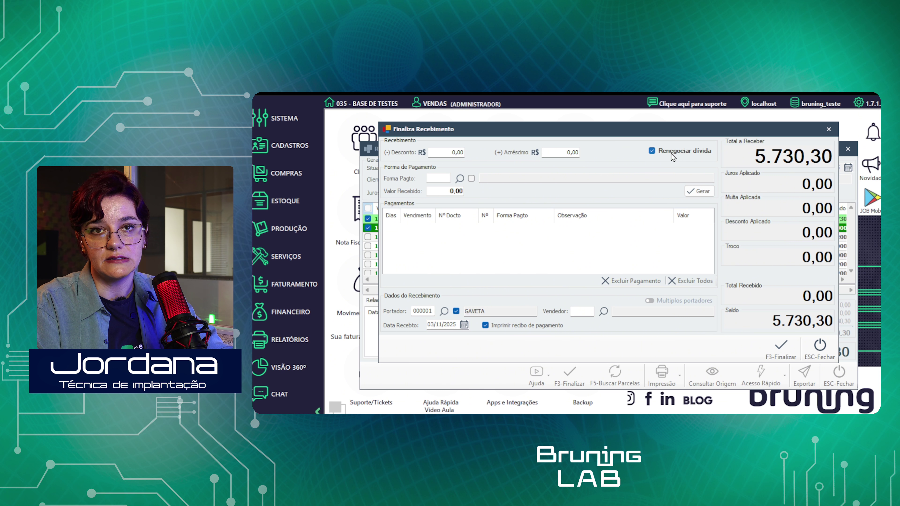
left_click(459, 179)
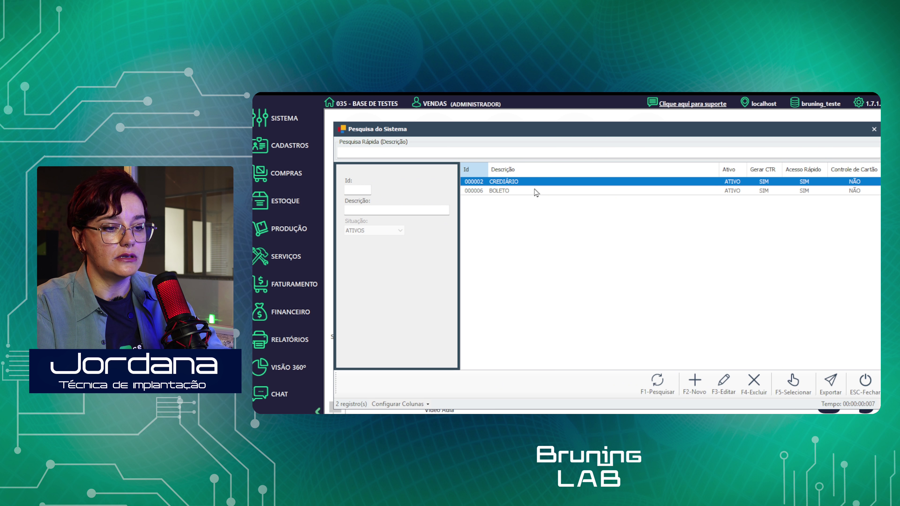
left_click(500, 190)
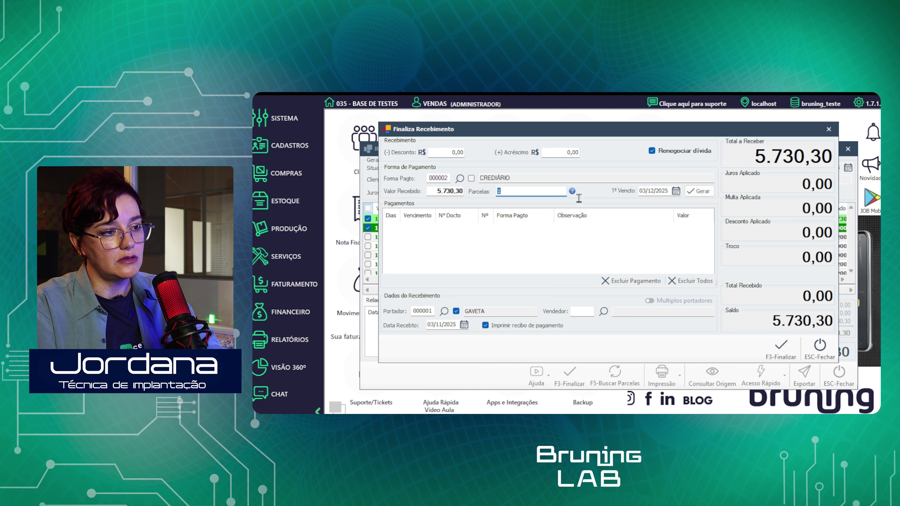
type("2")
key("Tab")
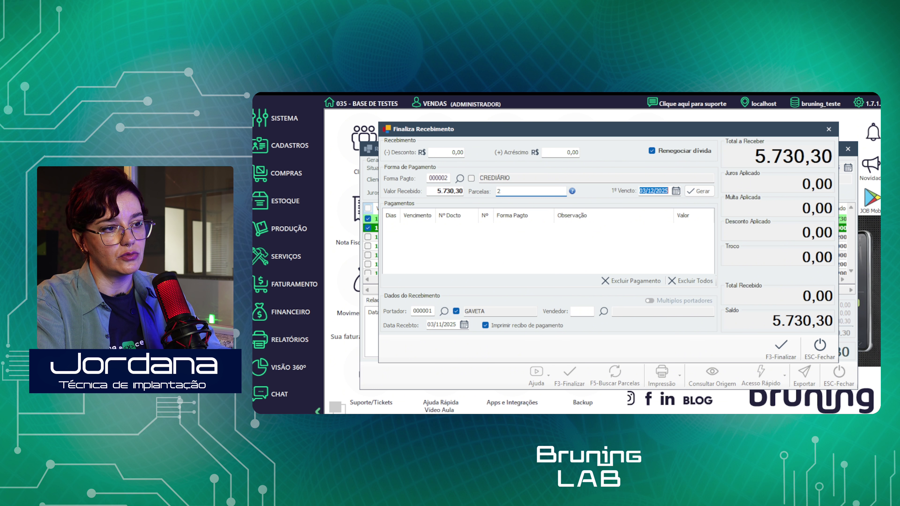
left_click(698, 191)
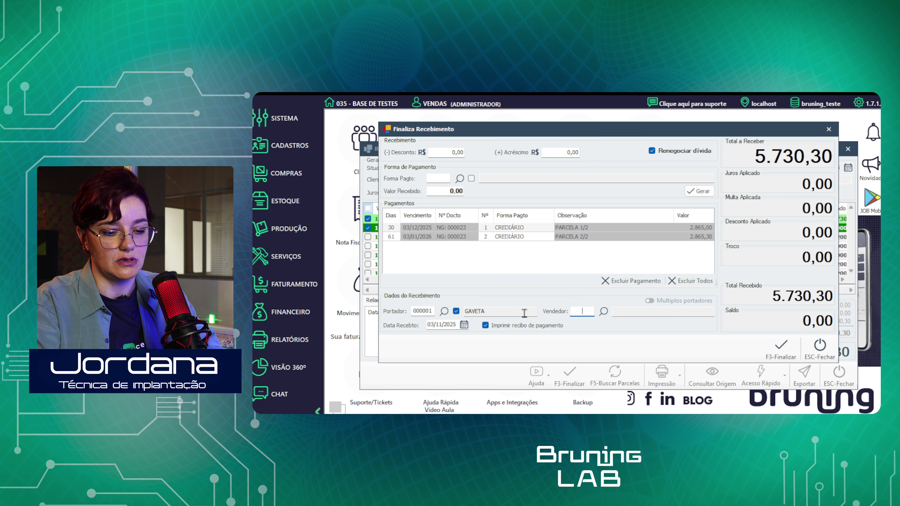
Enter vendor code 1, finalize the renegotiation and close the Recebimento de Crediário form
type("1")
key("F3")
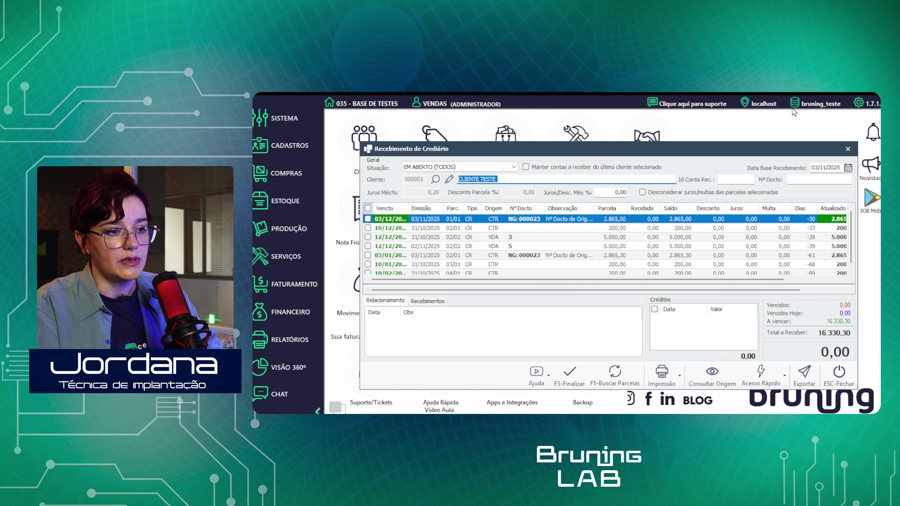
left_click(847, 374)
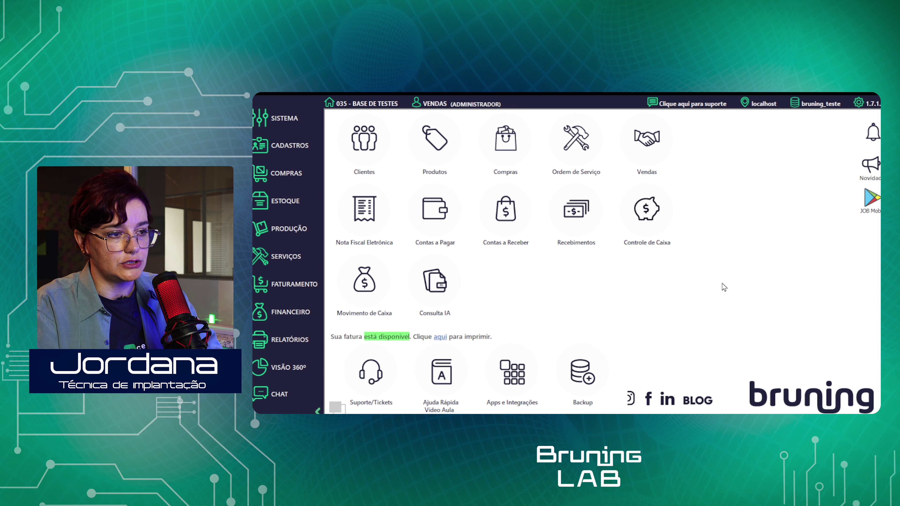
Open the Contas a Receber list and filter it by the AGRUPADOS status
left_click(517, 229)
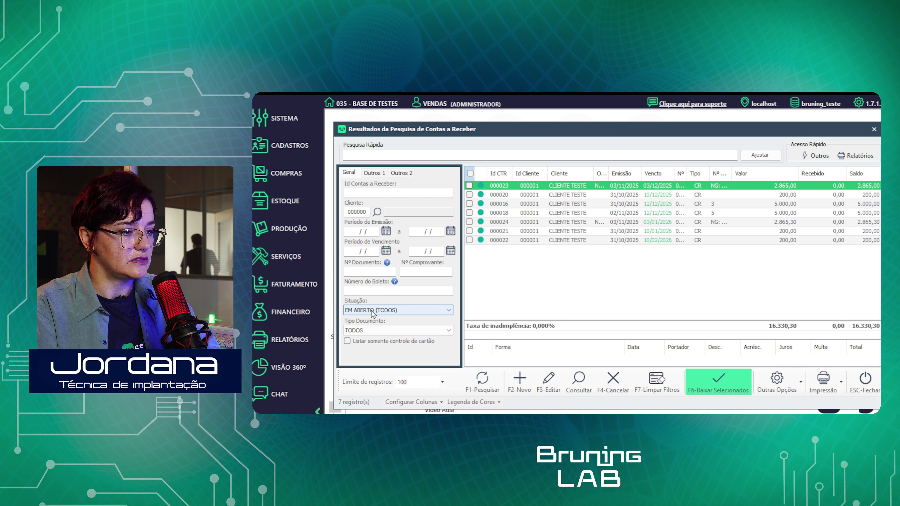
left_click(385, 310)
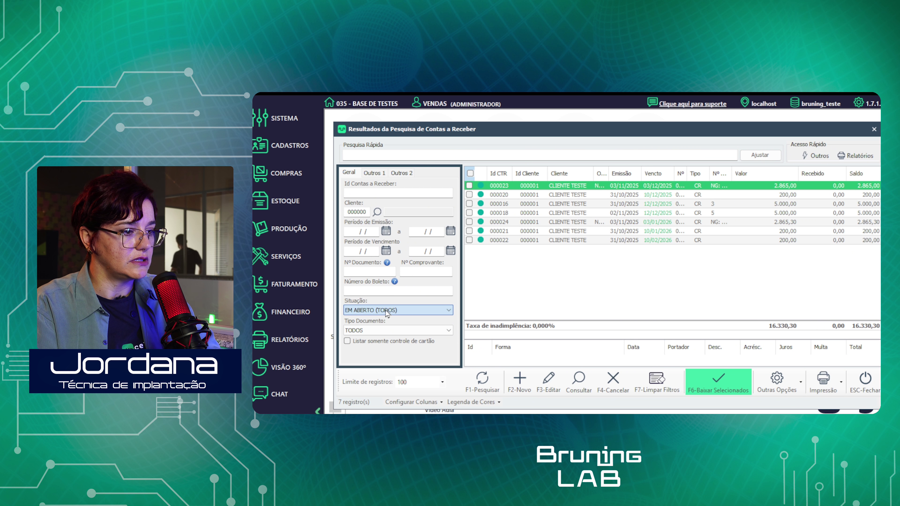
left_click(386, 367)
left_click_drag(609, 172, 590, 177)
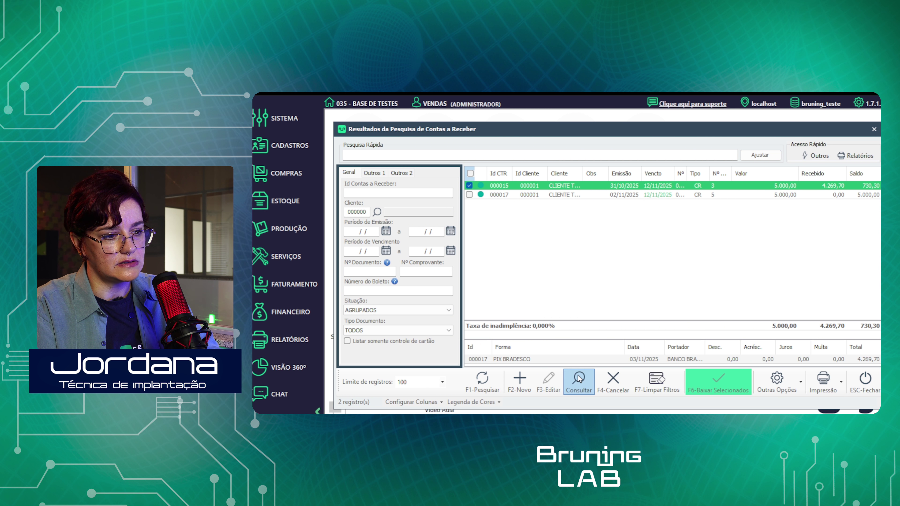
Consult the grouped account 000015 and examine its newly generated and grouped receivables under Agrupamento, then close the record and the list
left_click(579, 379)
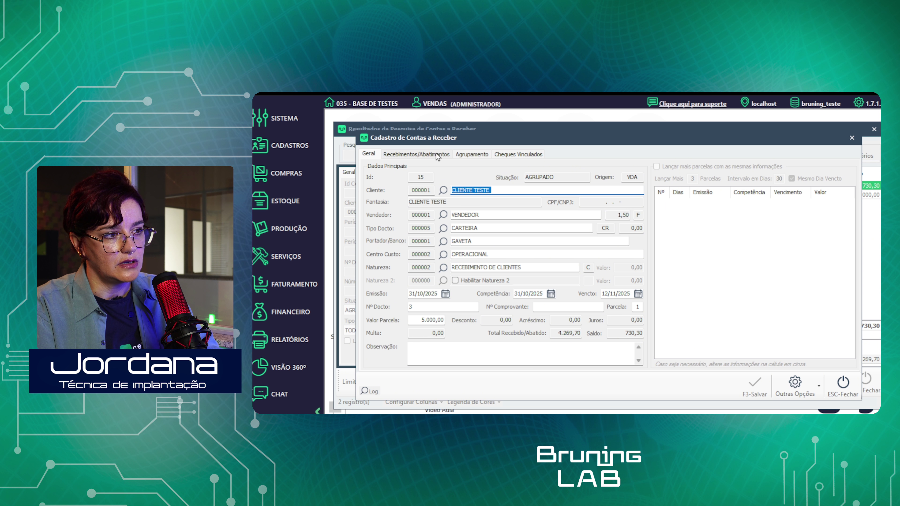
left_click(465, 155)
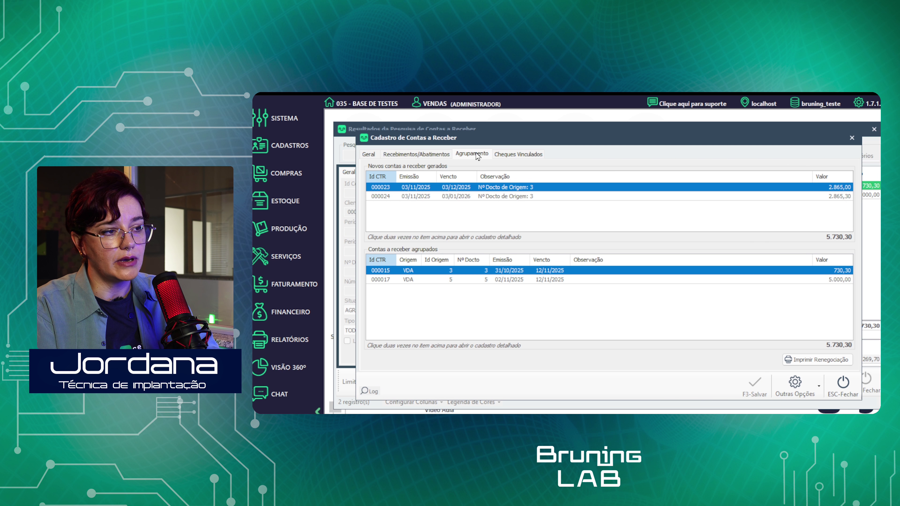
left_click(512, 197)
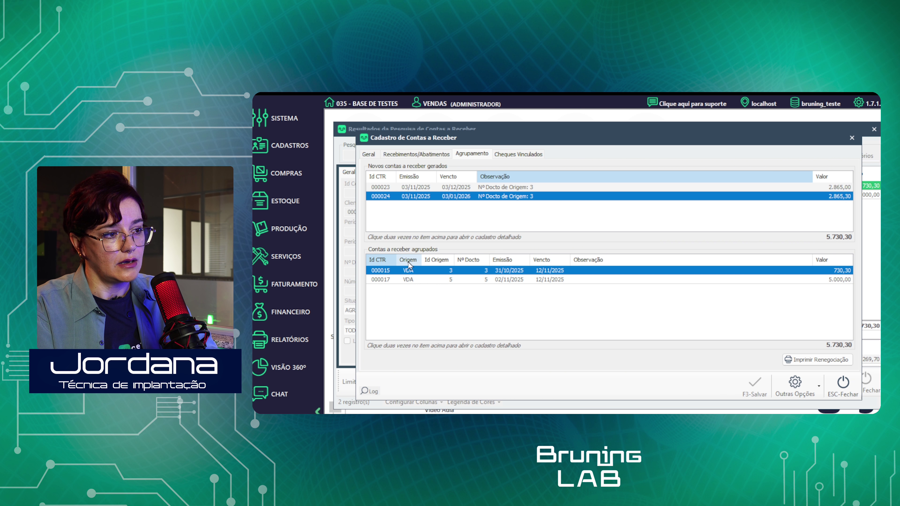
left_click(415, 278)
left_click(420, 271)
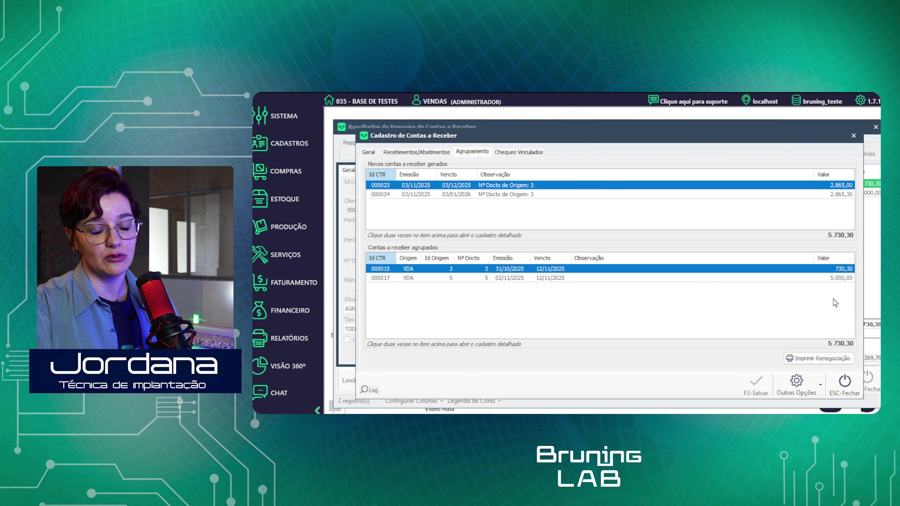
key("Escape")
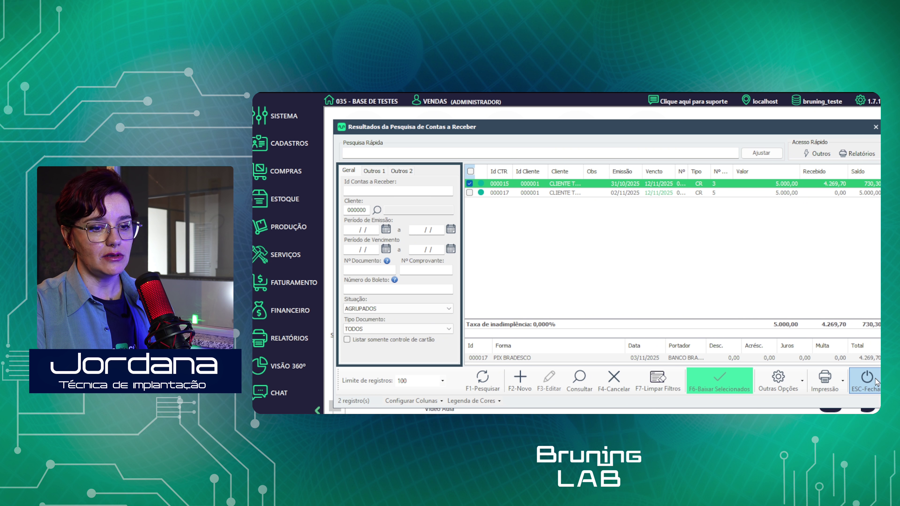
left_click(875, 382)
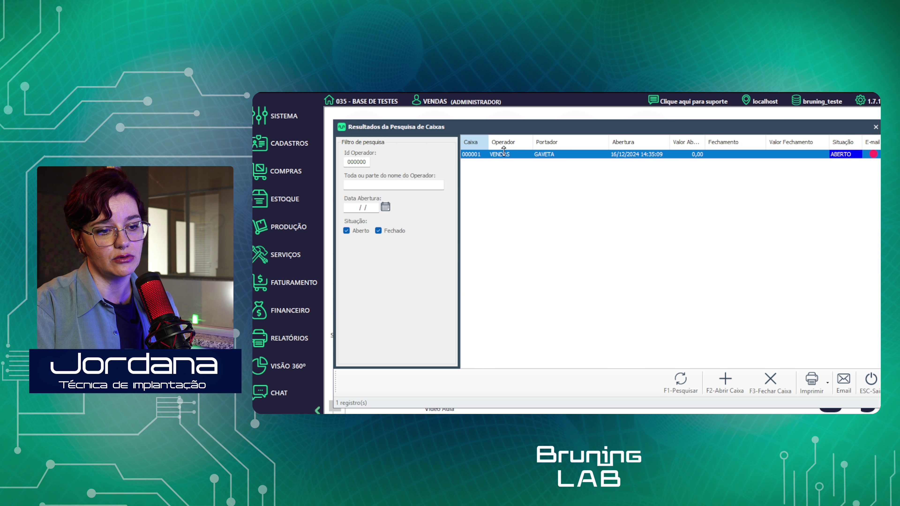
Open the closing form of the VENDAS operator's open cash register and review its opening, outflow, inflow and withdrawal values, then close it
left_click(769, 380)
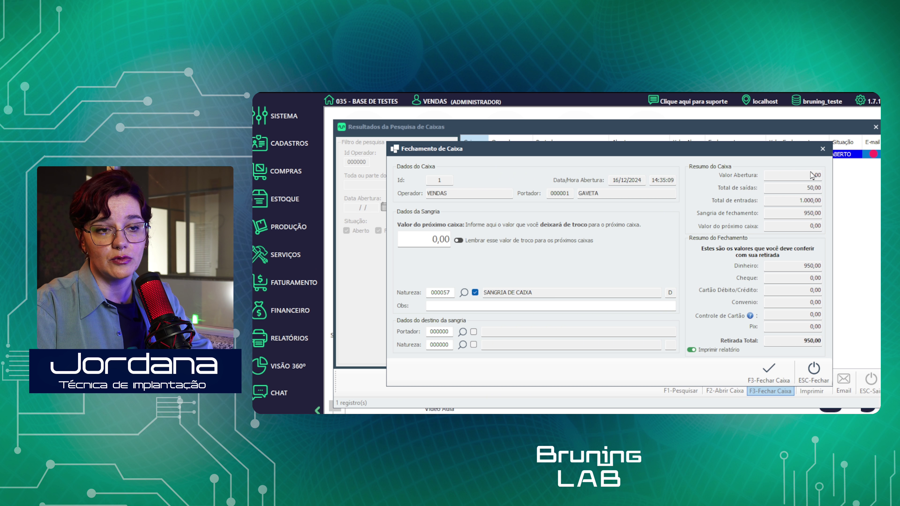
left_click_drag(799, 177, 829, 182)
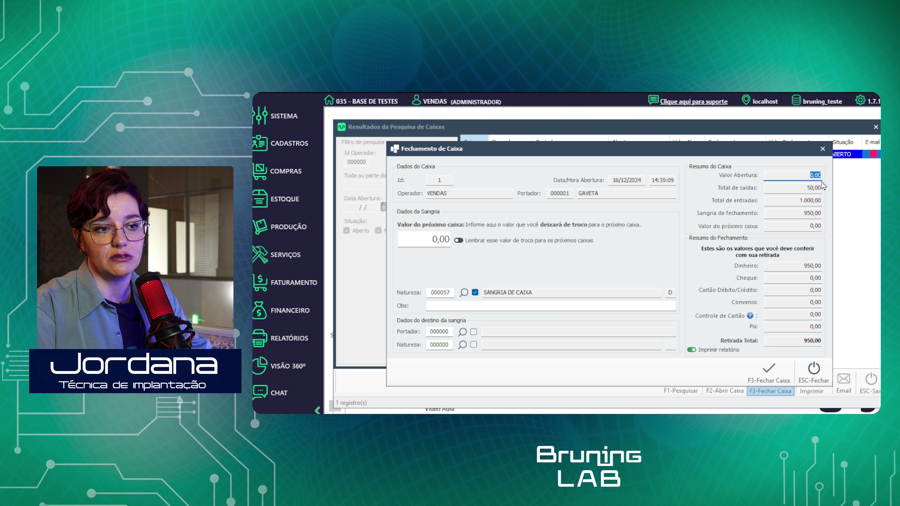
left_click_drag(806, 191, 832, 187)
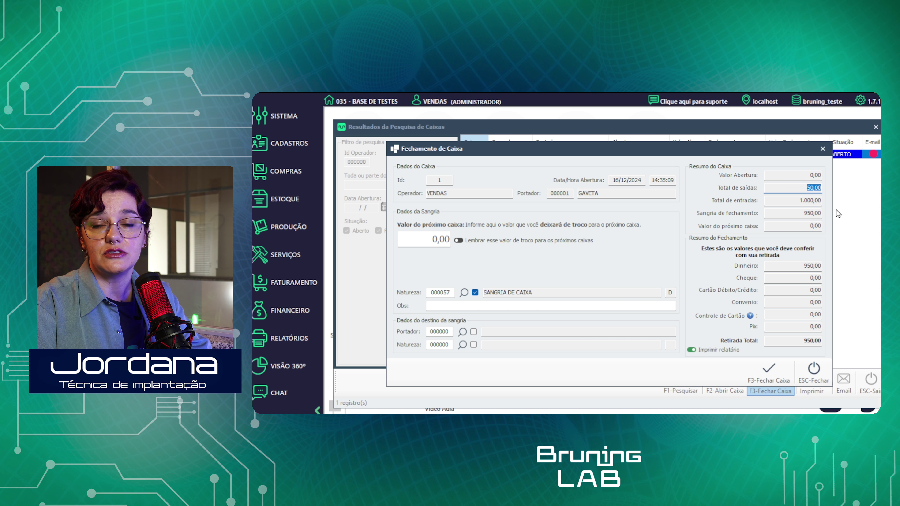
key("Tab")
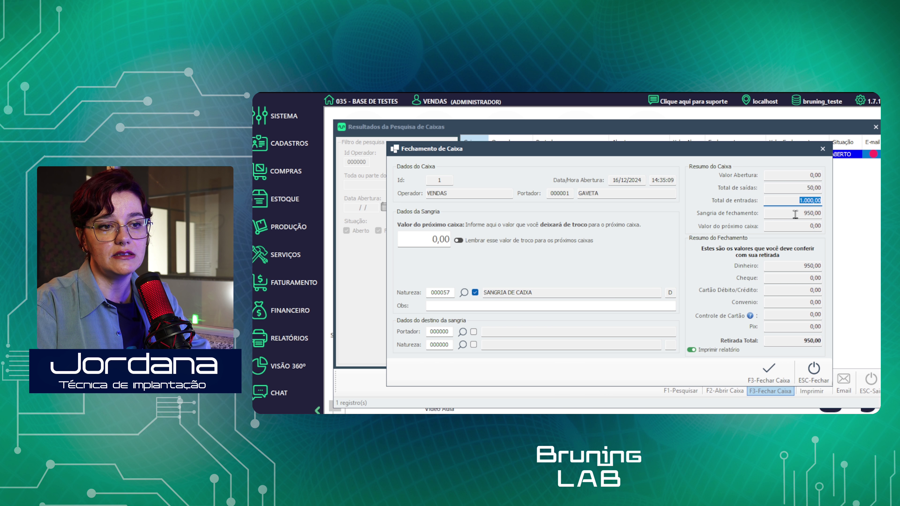
left_click_drag(795, 214, 840, 213)
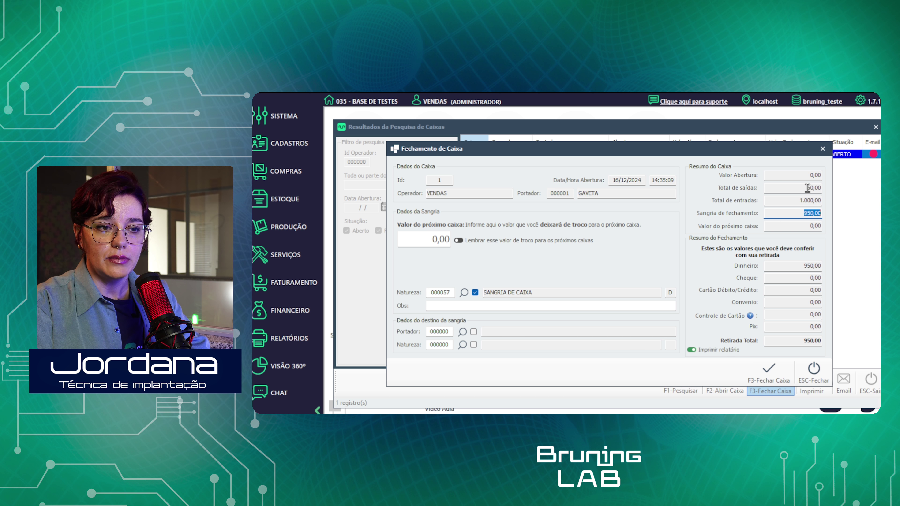
left_click_drag(806, 189, 831, 213)
left_click(807, 197)
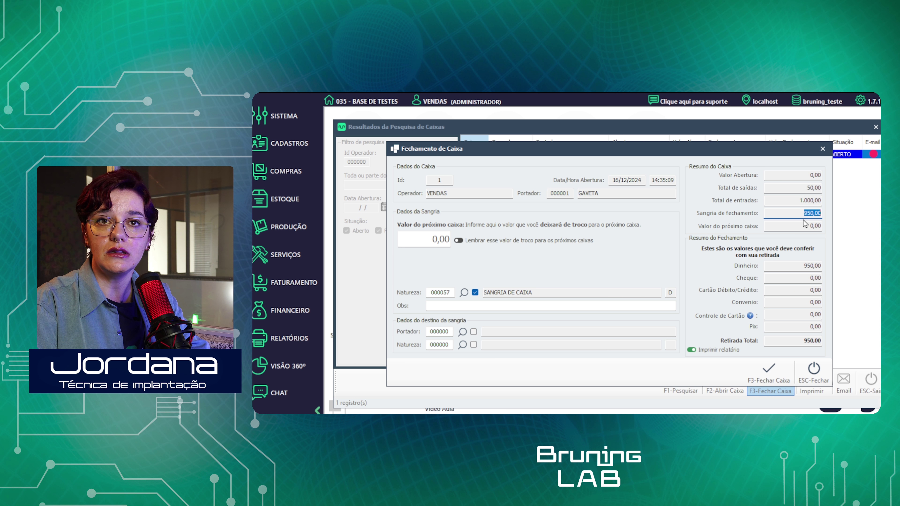
left_click(814, 371)
left_click(866, 382)
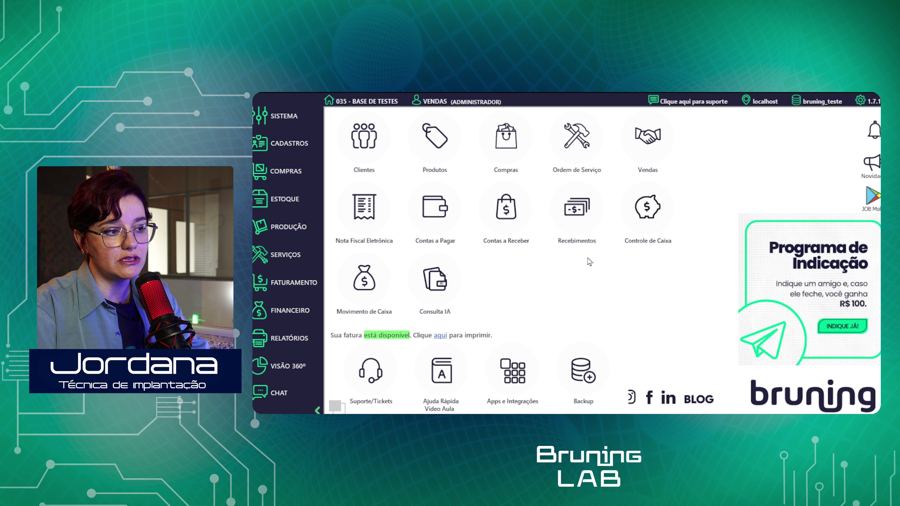
Open Movimento de Caixa, filter it by the GAVETA holder and check the COMBUSTÍVEL debit entry, then close the list
left_click(367, 299)
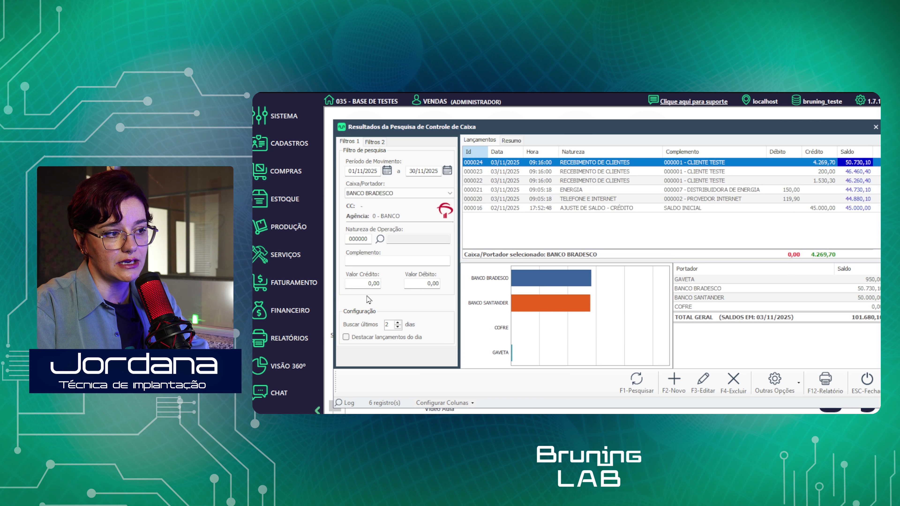
left_click(381, 195)
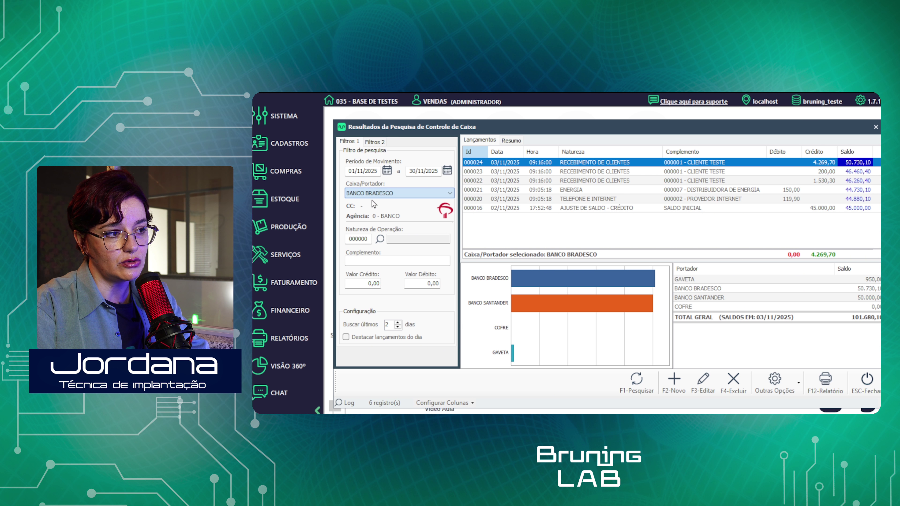
left_click(372, 201)
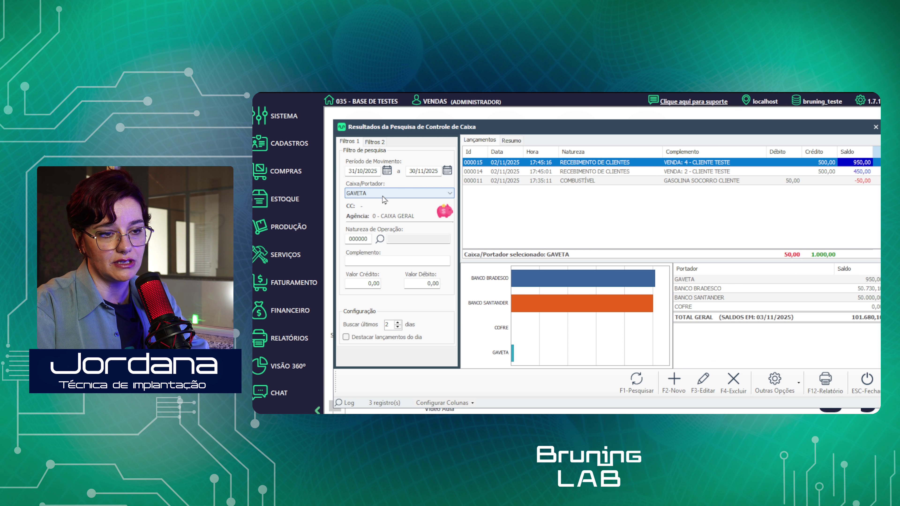
left_click(795, 180)
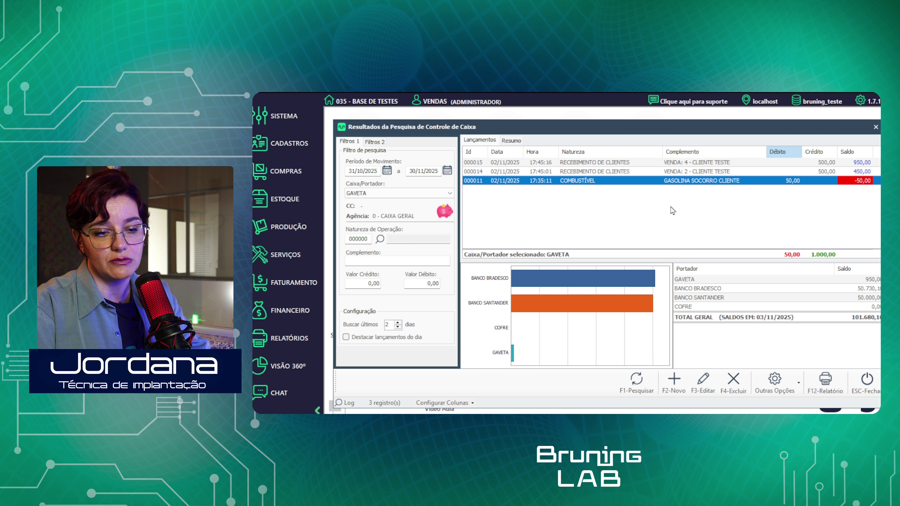
left_click(854, 385)
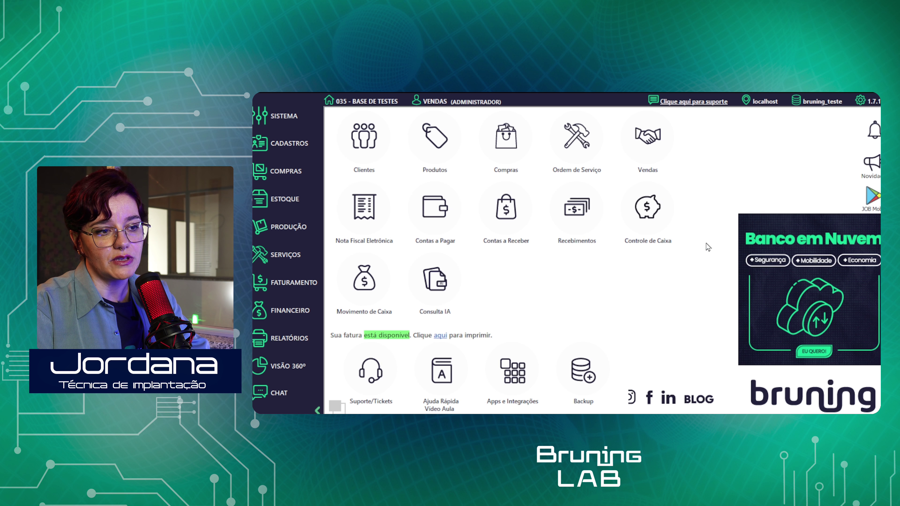
Reopen the closing form of the VENDAS operator's cash register and set Valor do próximo caixa to 100
left_click(647, 207)
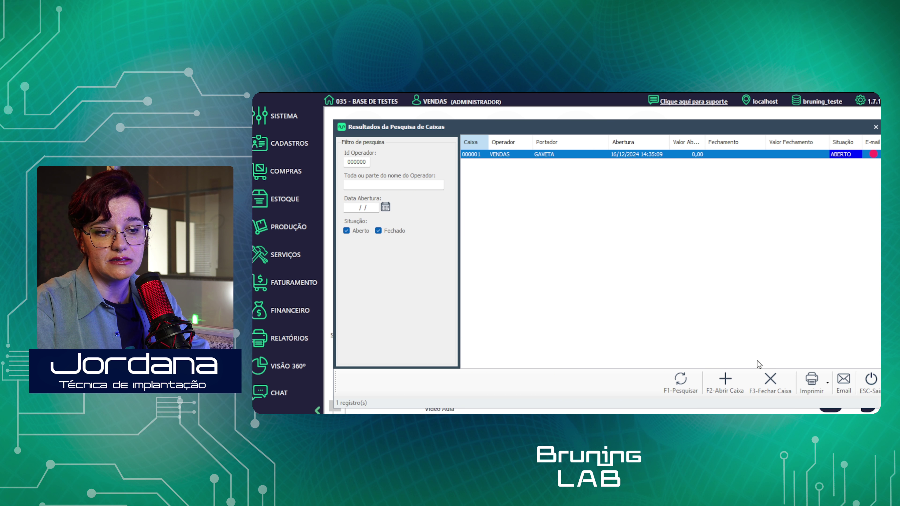
left_click(761, 372)
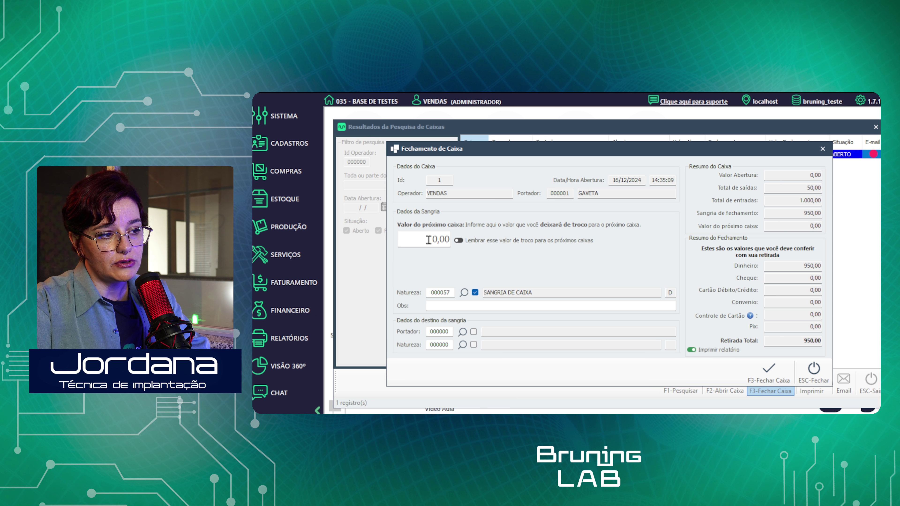
left_click(429, 240)
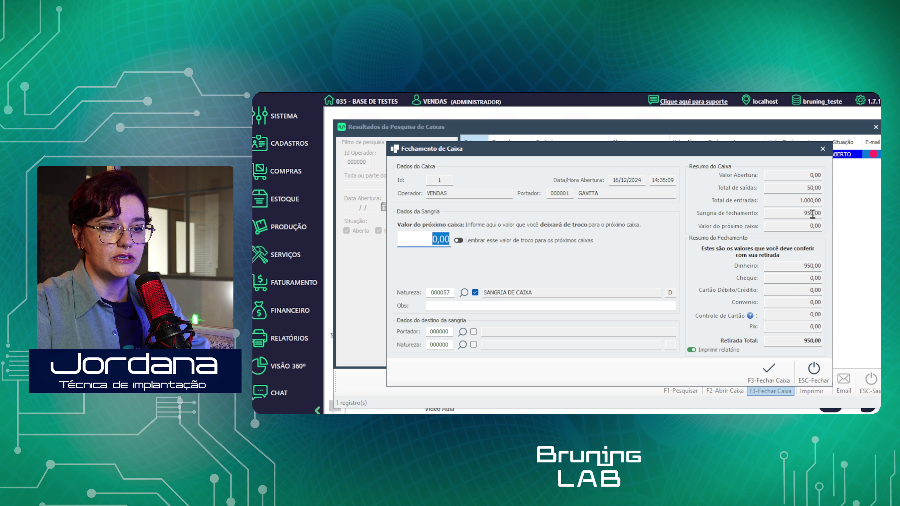
left_click(803, 268)
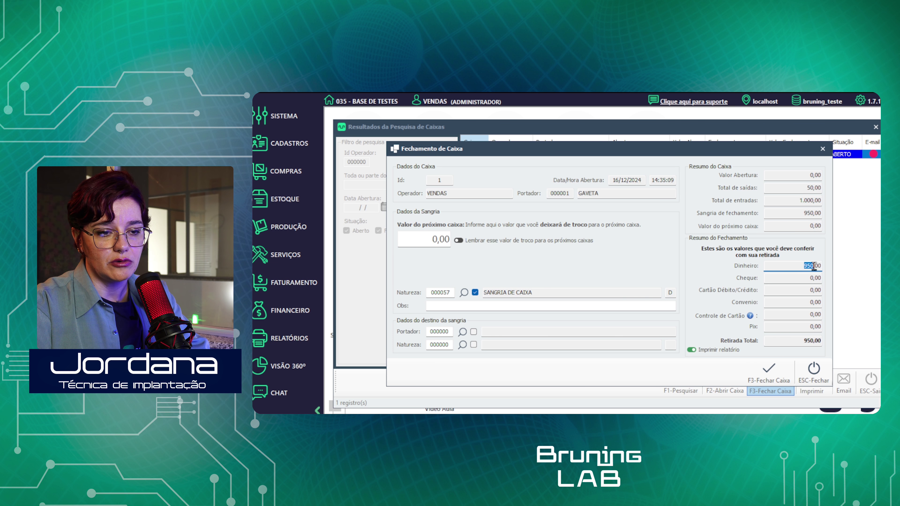
left_click(437, 240)
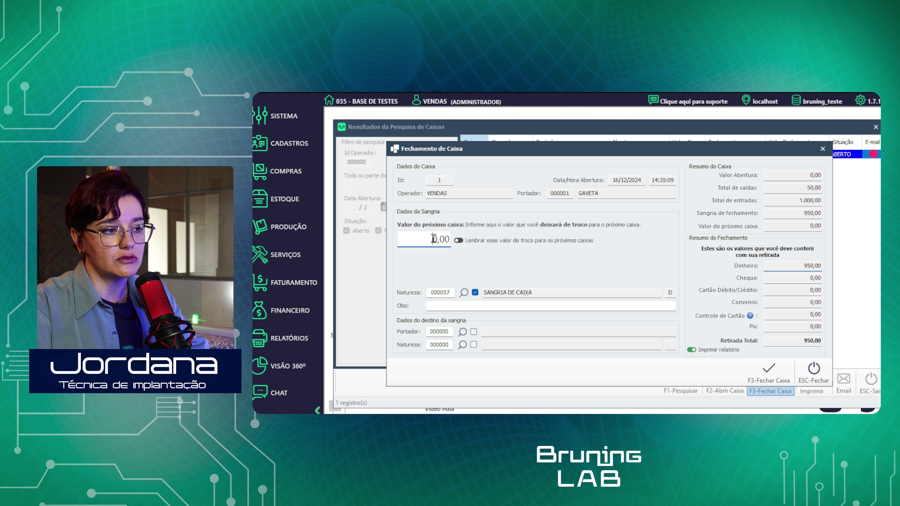
type("100")
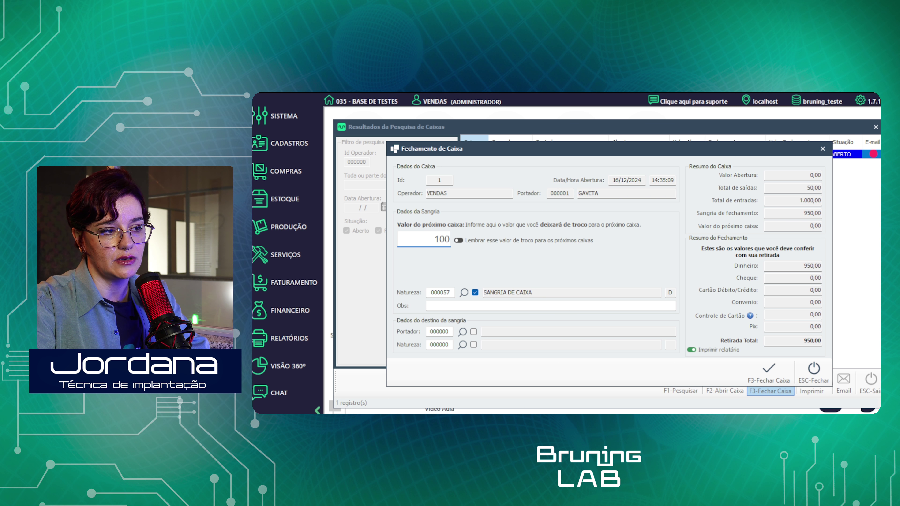
Enable remembering the 100,00 change value for the next registers, review Natureza and Retirada Total, and turn off Imprimir relatório
key("Tab")
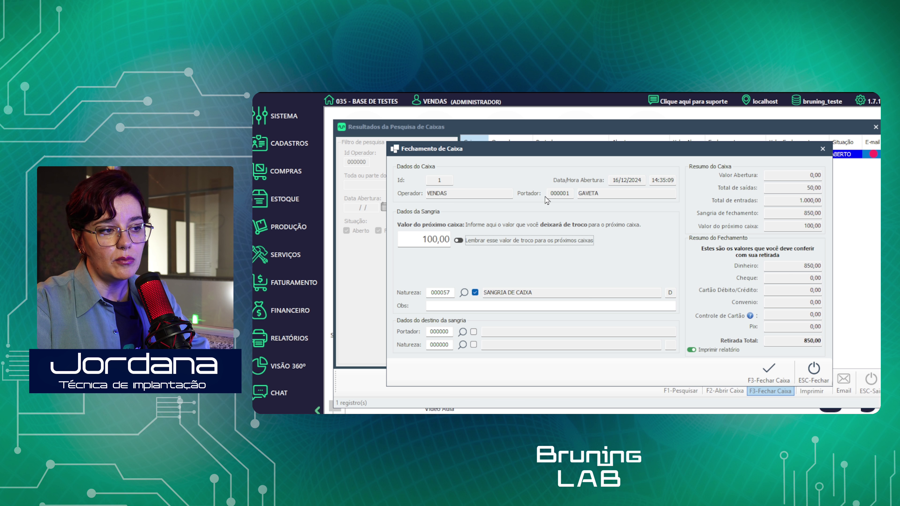
left_click(459, 241)
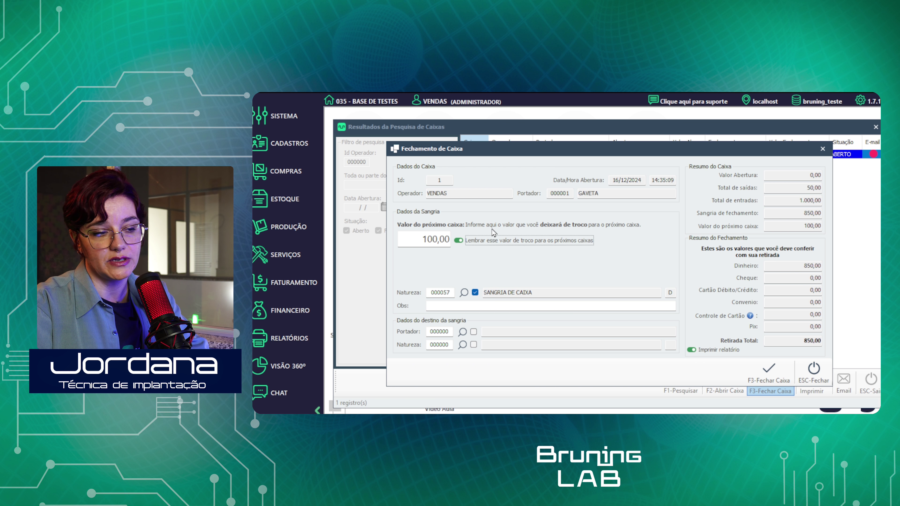
left_click_drag(431, 293, 439, 292)
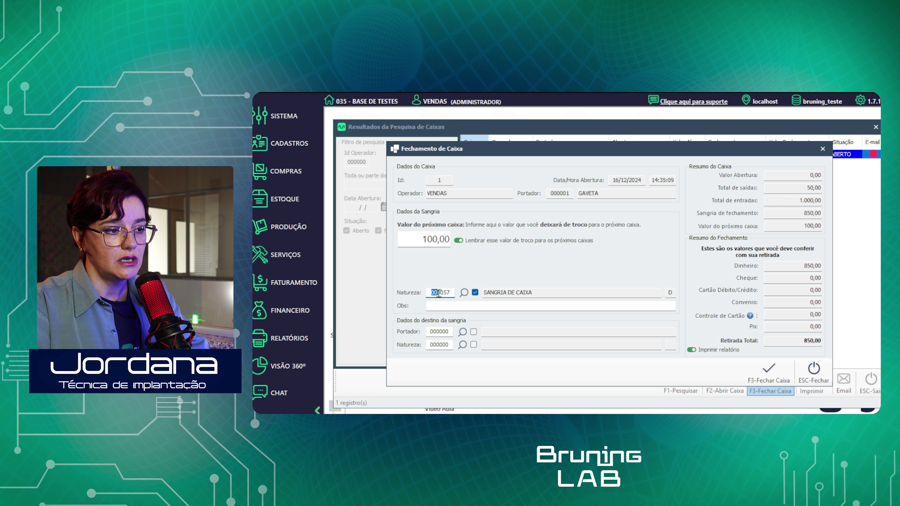
left_click(464, 292)
double_click(519, 346)
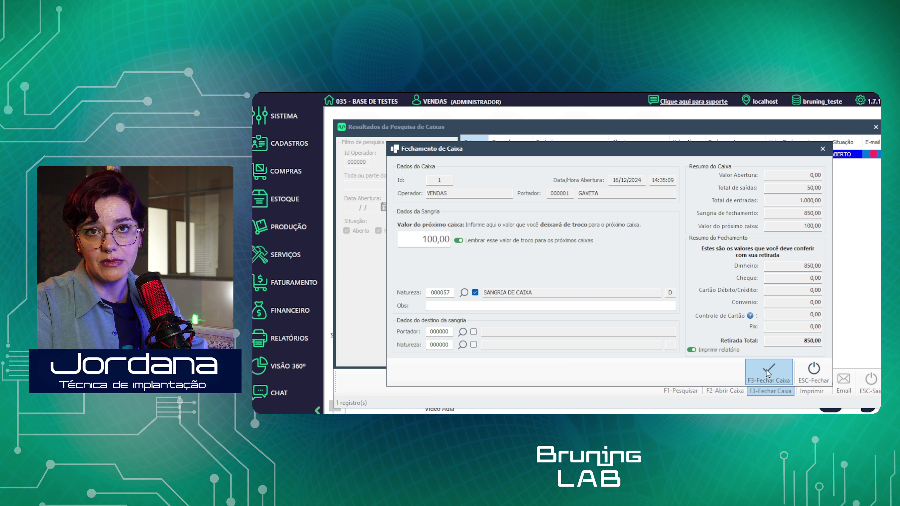
left_click_drag(800, 343, 833, 340)
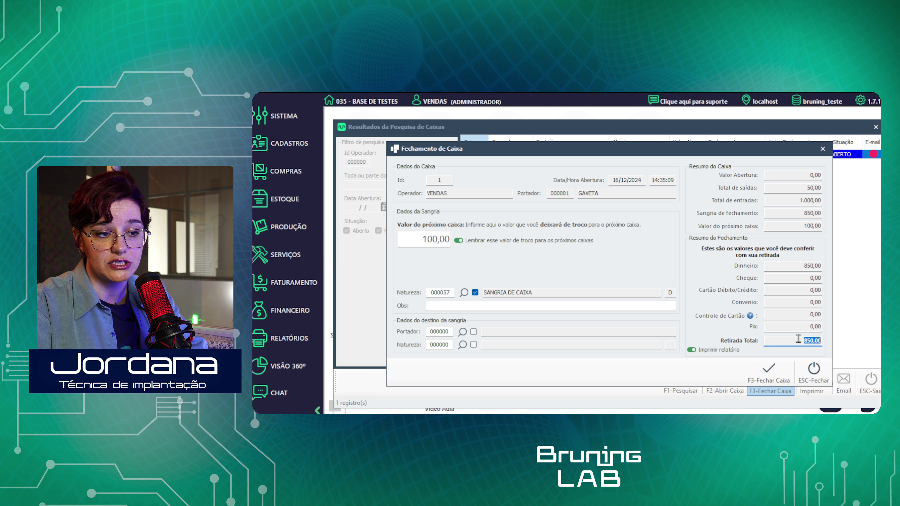
left_click(694, 351)
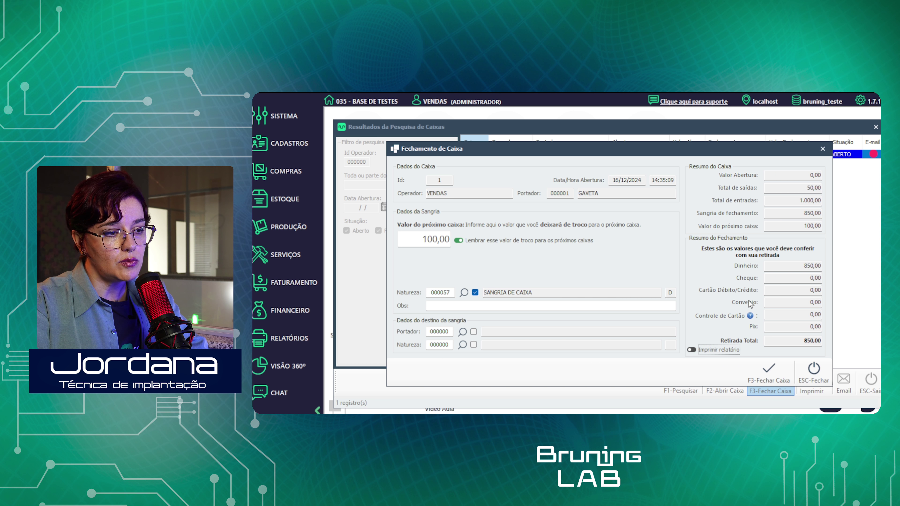
Uncheck the lock beside the withdrawal's Natureza and set it to TRANSFERÊNCIA ENTRE CONTAS - DÉBITO, then check the destination Natureza
left_click(475, 293)
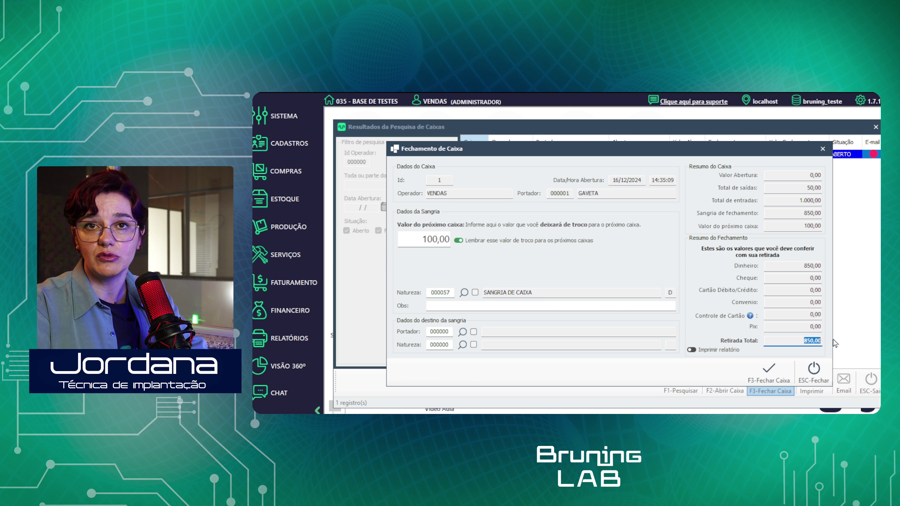
left_click(464, 293)
scroll(621, 334, "down", 10)
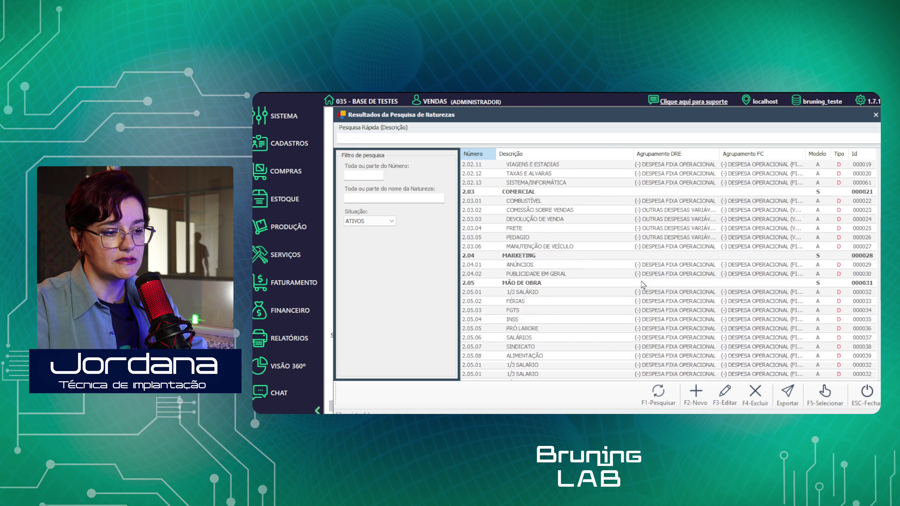
left_click(570, 356)
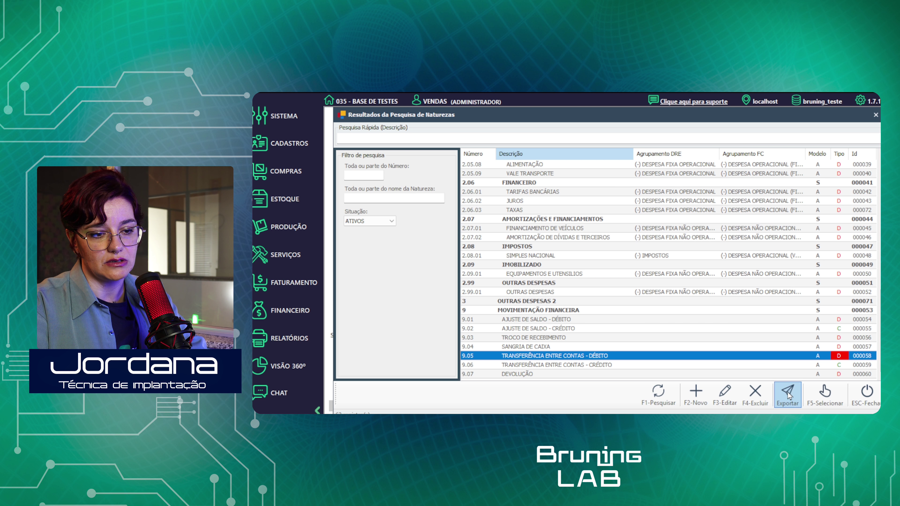
left_click(825, 394)
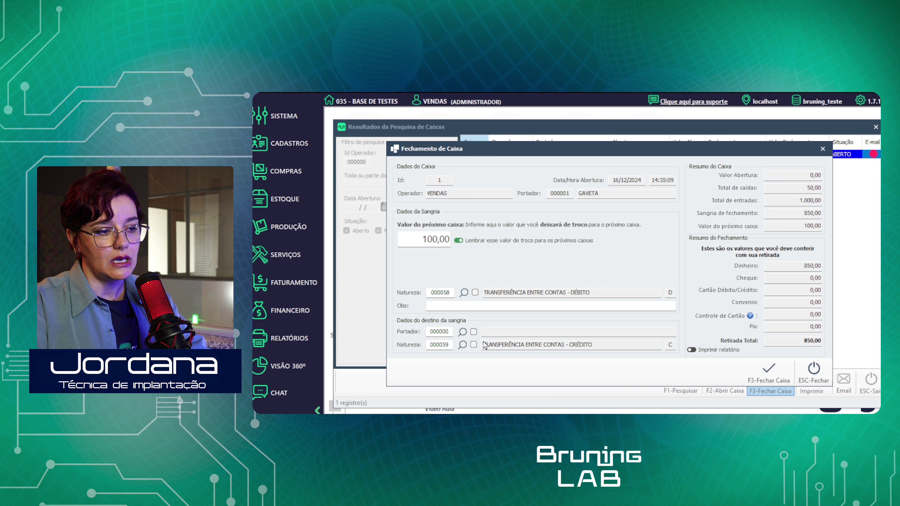
left_click_drag(482, 344, 599, 347)
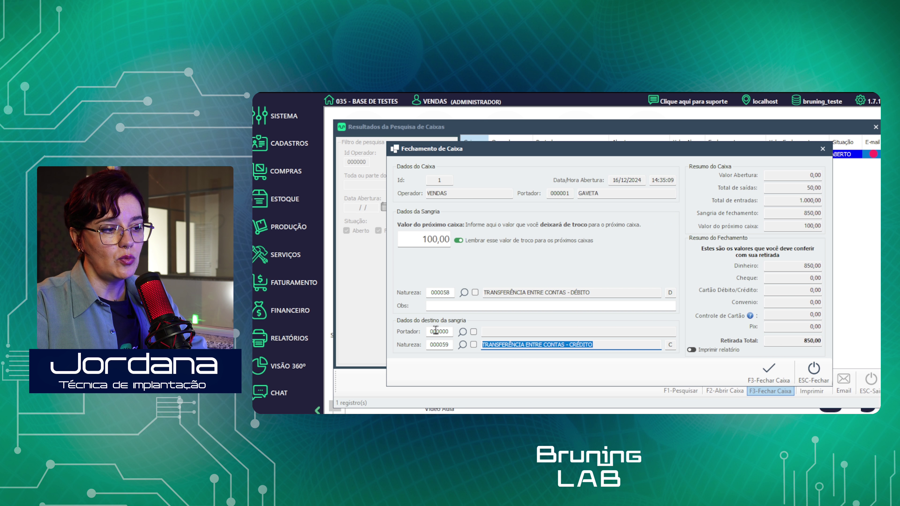
Set the withdrawal's destination Portador to COFRE and close the VENDAS operator's cash register
left_click_drag(431, 331, 454, 334)
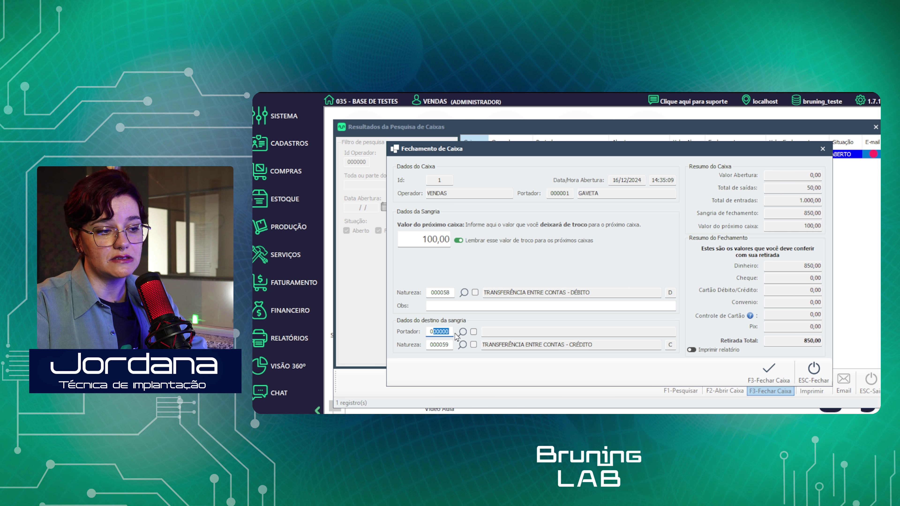
left_click(462, 332)
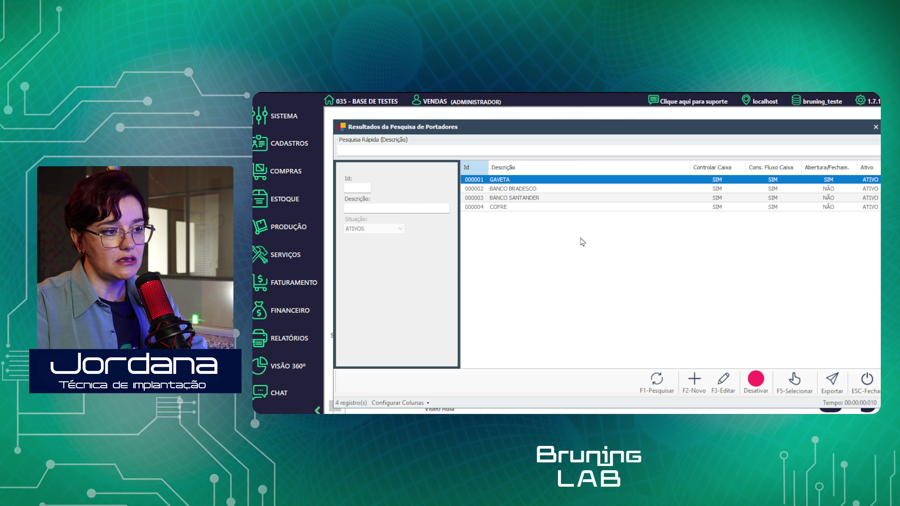
left_click(525, 192)
left_click(503, 201)
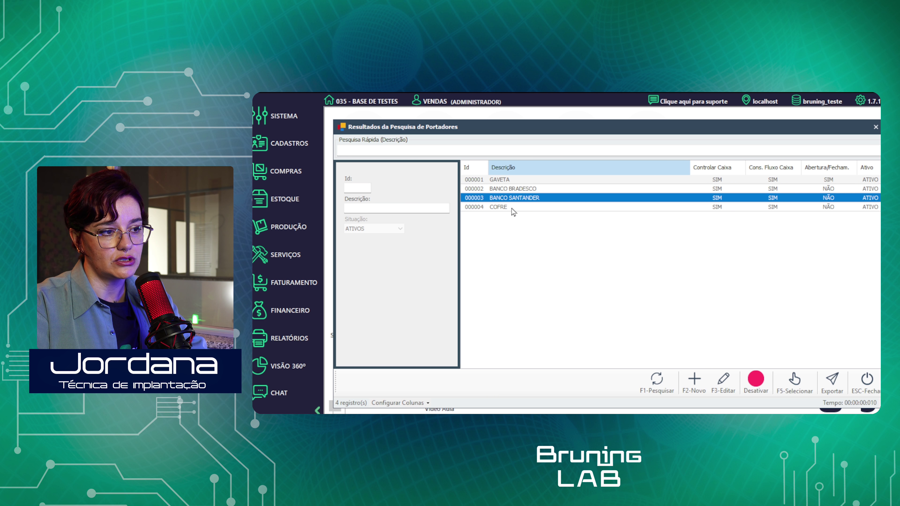
left_click(500, 208)
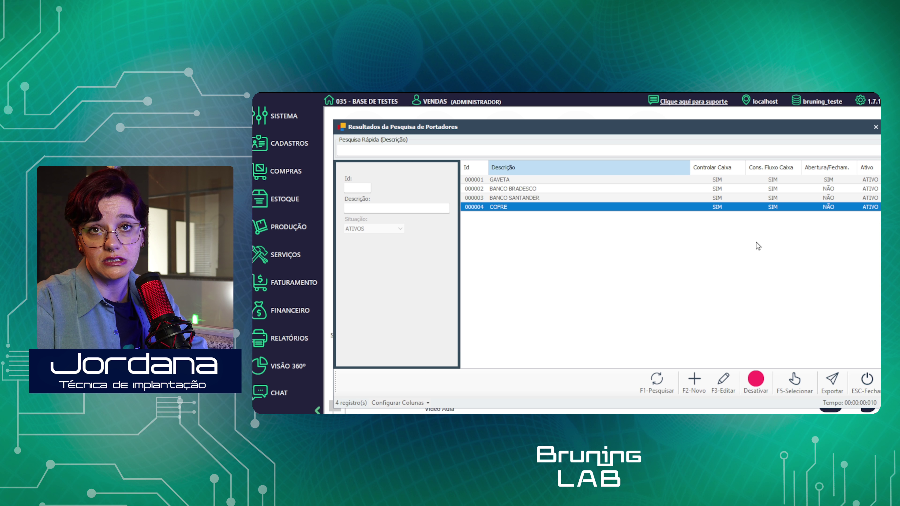
left_click(794, 381)
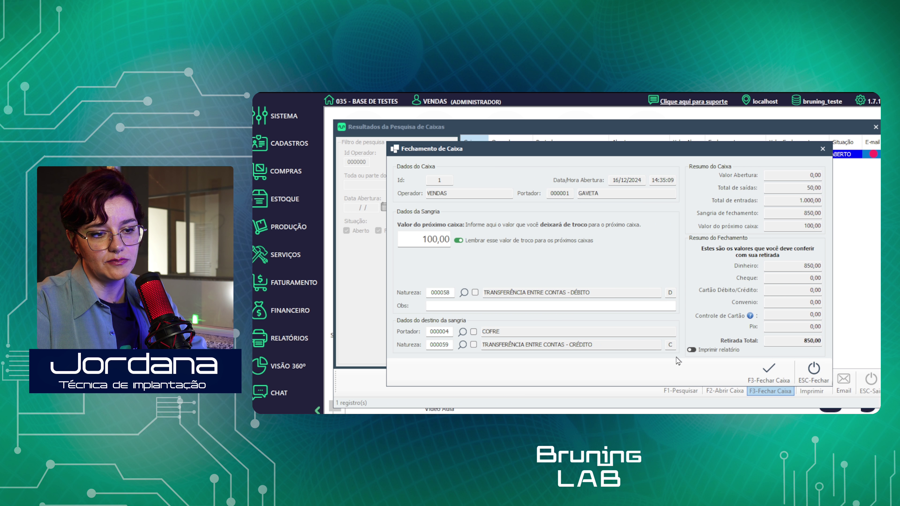
left_click(760, 379)
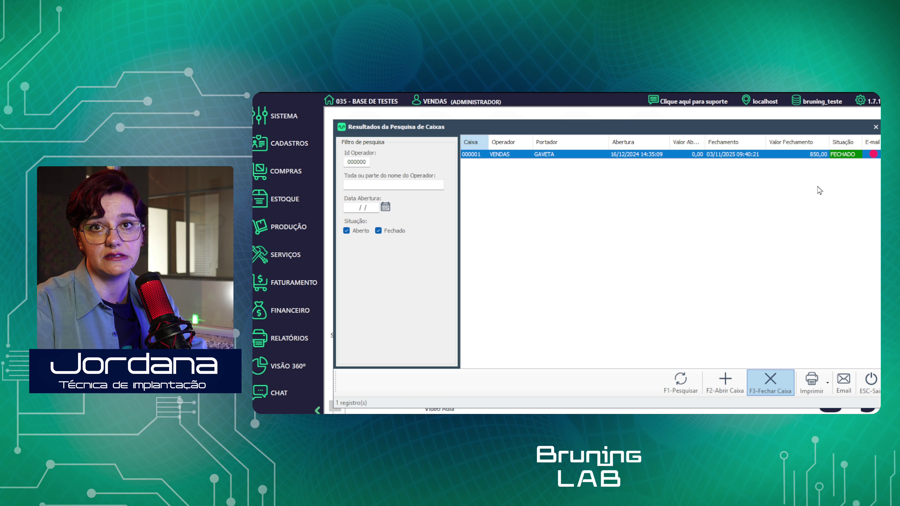
Open a new cash register for the GAVETA holder with the opening value of 100,00
left_click(720, 377)
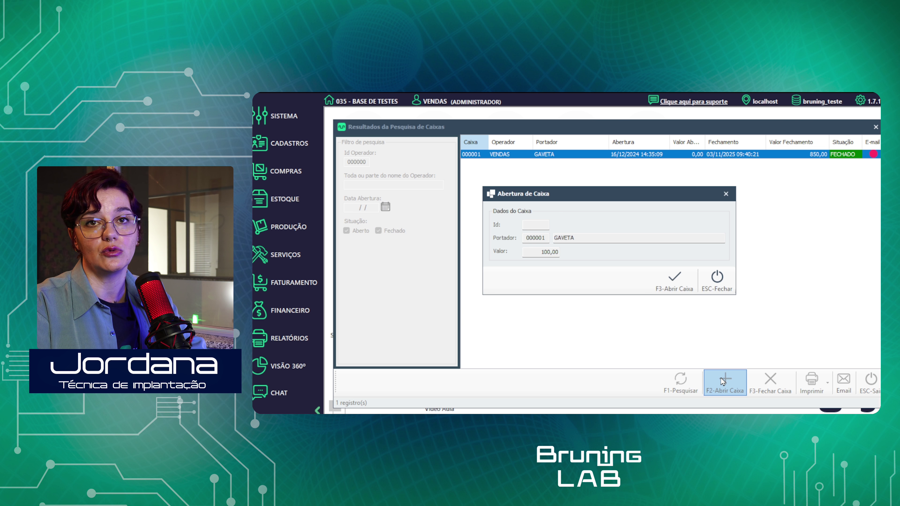
double_click(549, 251)
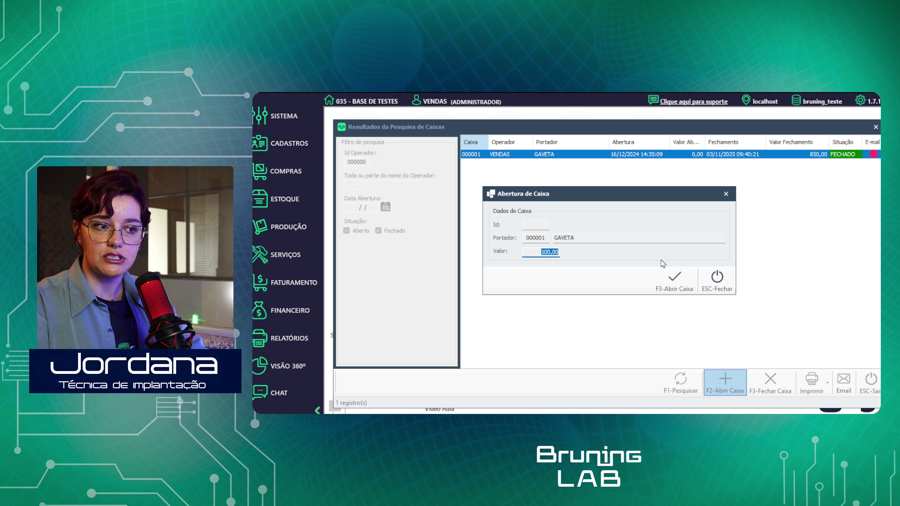
left_click(674, 278)
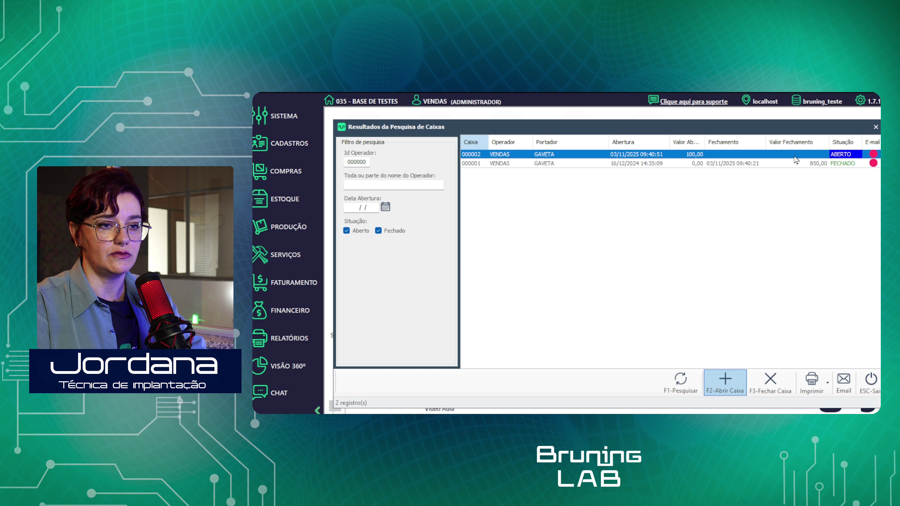
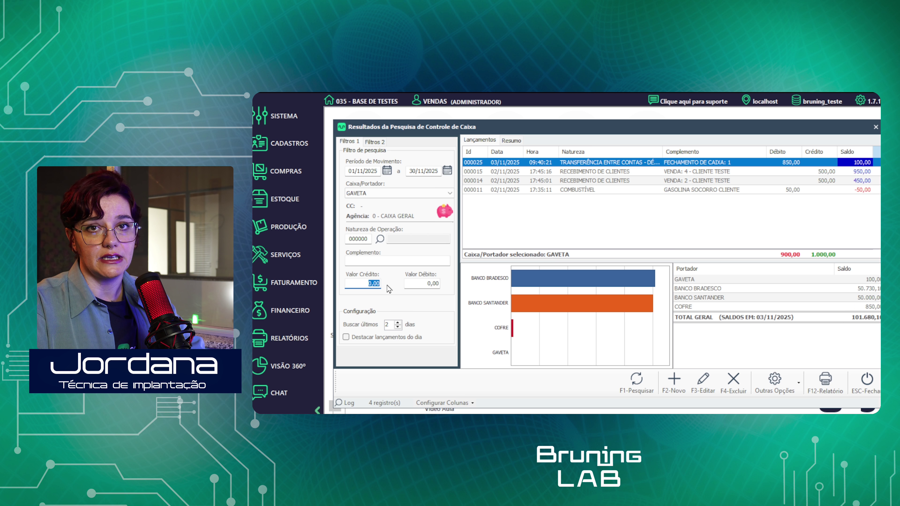
Review the GAVETA cash movements in Controle de Caixa: the COMBUSTÍVEL debit, both customer receipts and the register closing transfer, with their running balances
left_click(423, 285)
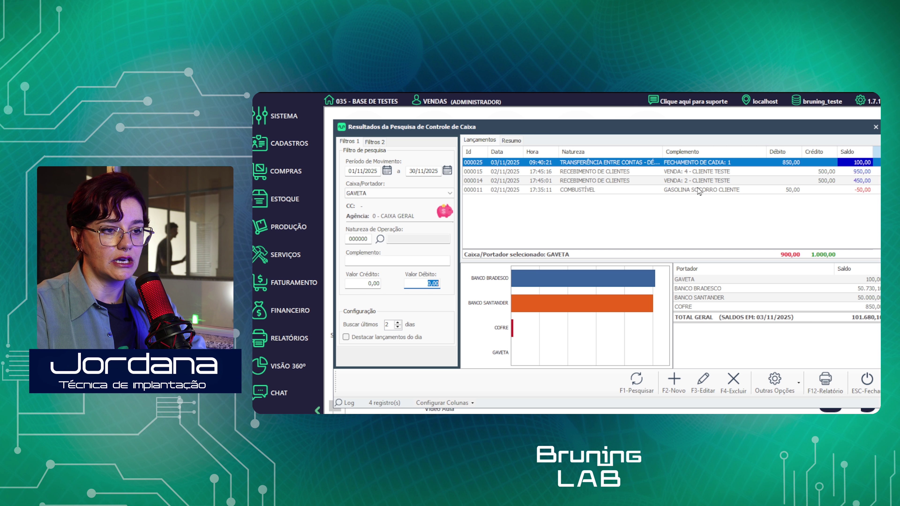
left_click(790, 192)
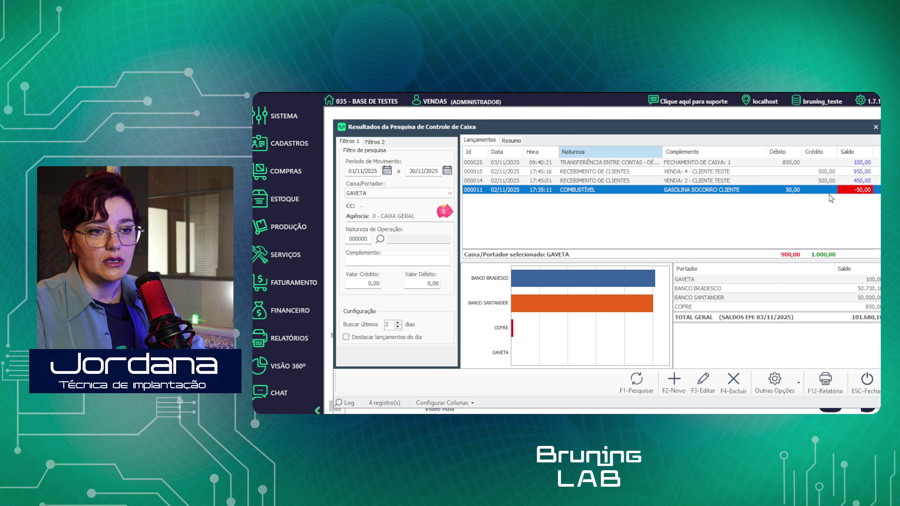
left_click(823, 180)
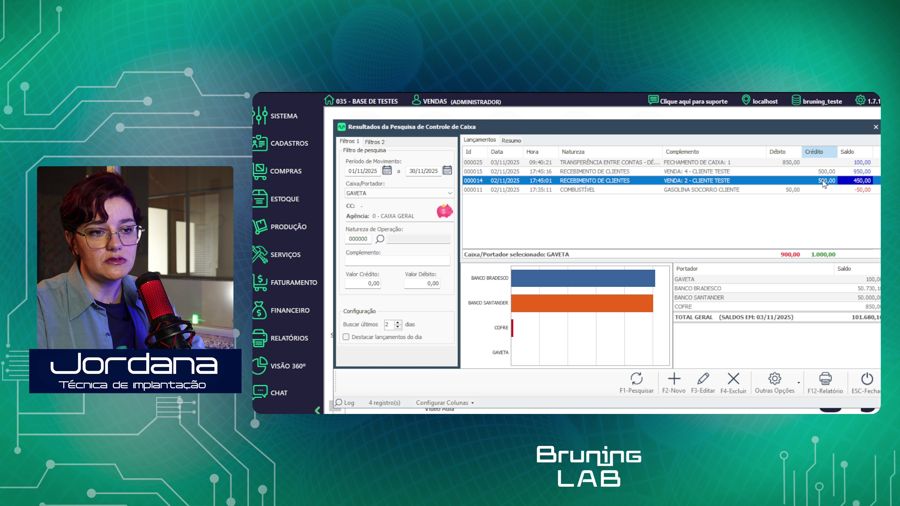
left_click(829, 172)
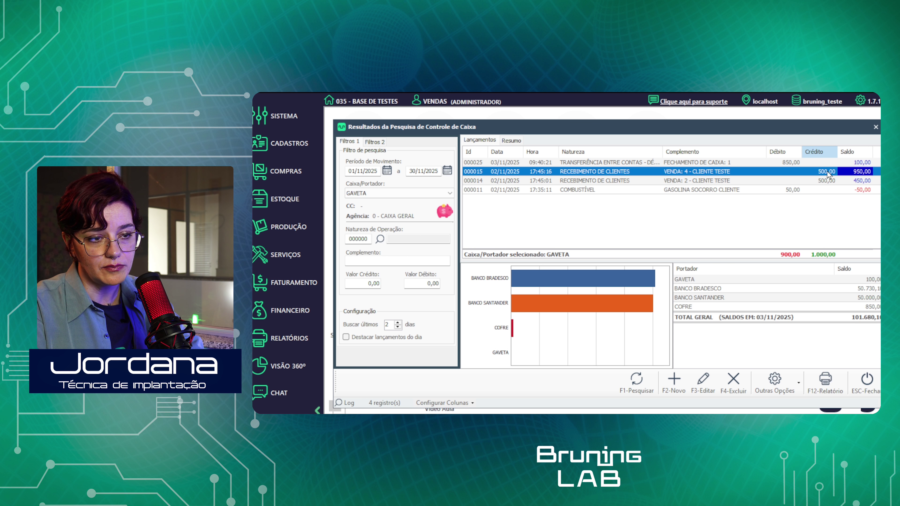
left_click(793, 163)
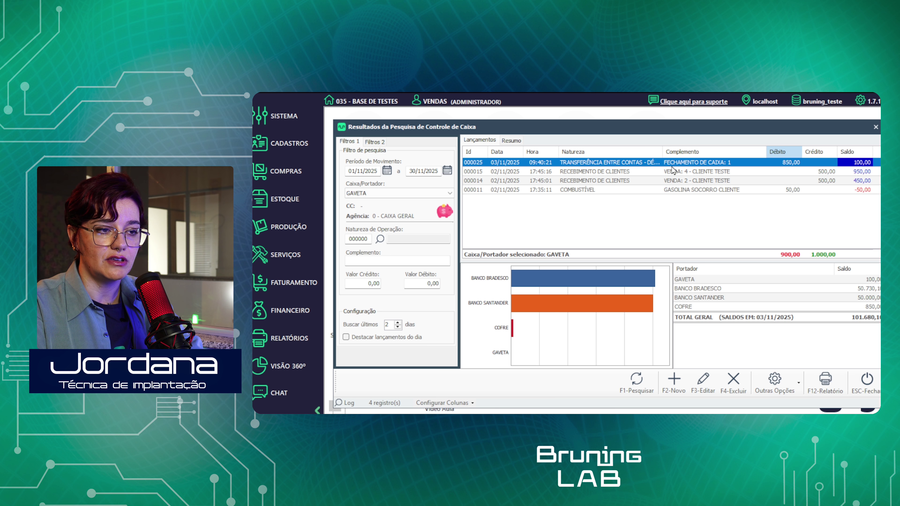
left_click(794, 190)
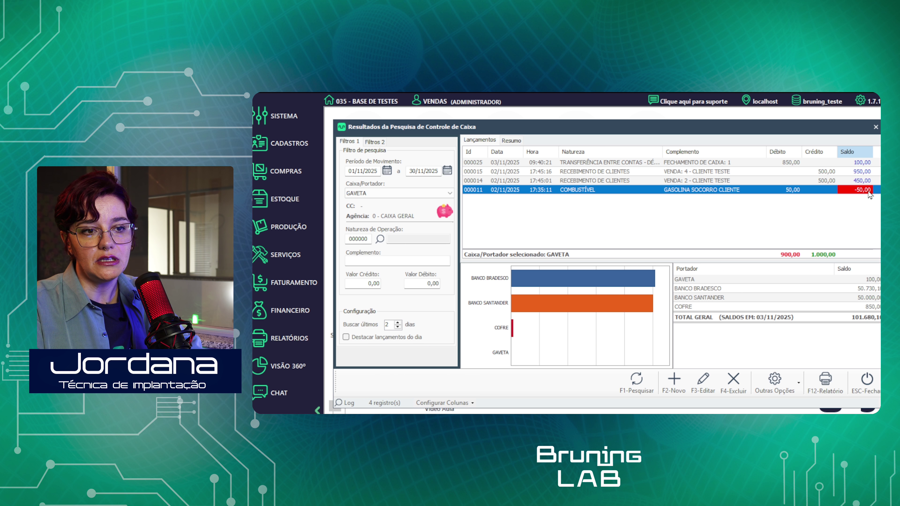
left_click(858, 182)
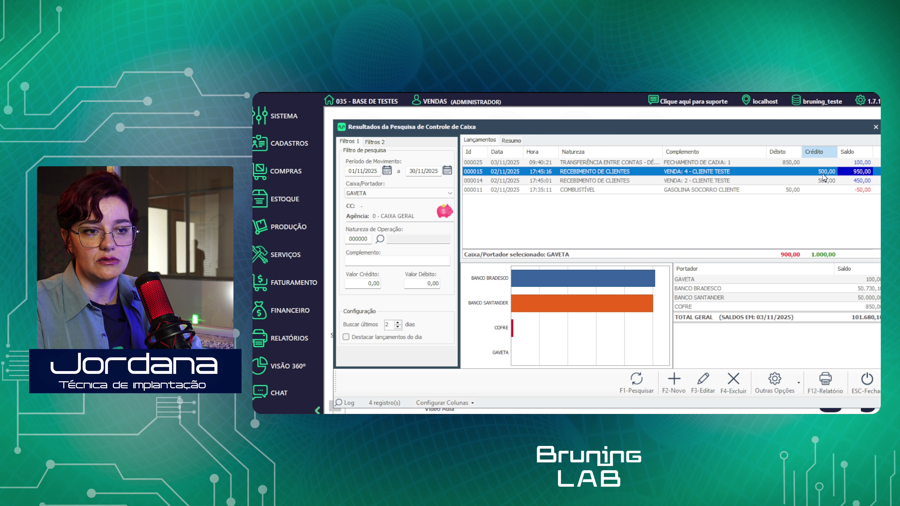
left_click(831, 173)
left_click(859, 164)
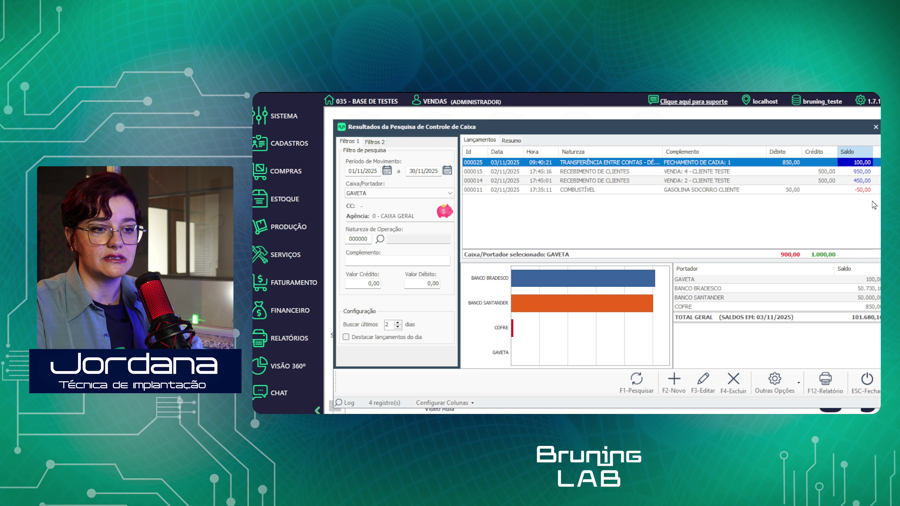
Check GAVETA's debit and credit totals, then the balances by Portador, including COFRE, TOTAL GERAL and GAVETA
left_click(788, 255)
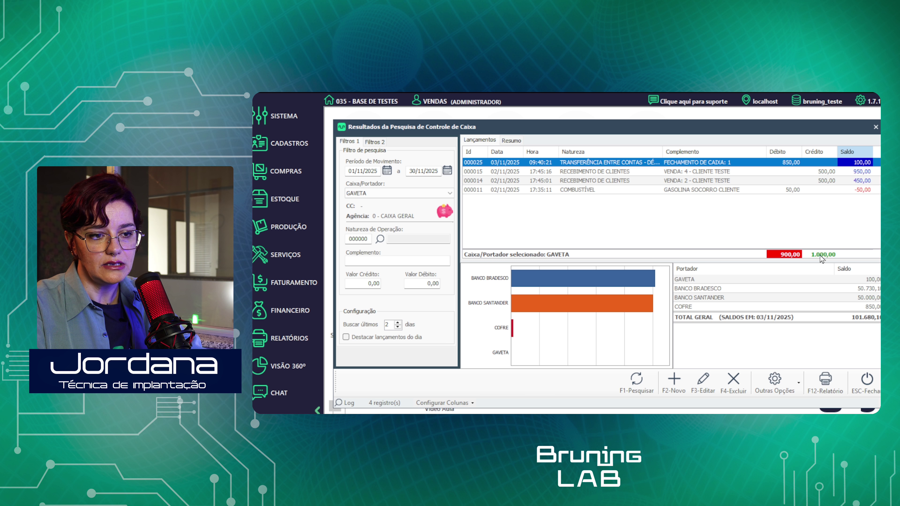
left_click(822, 255)
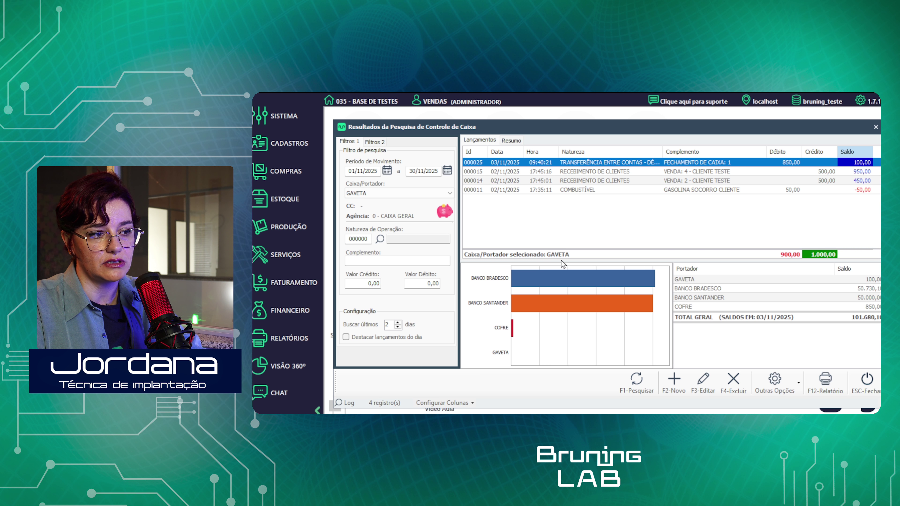
left_click(528, 255)
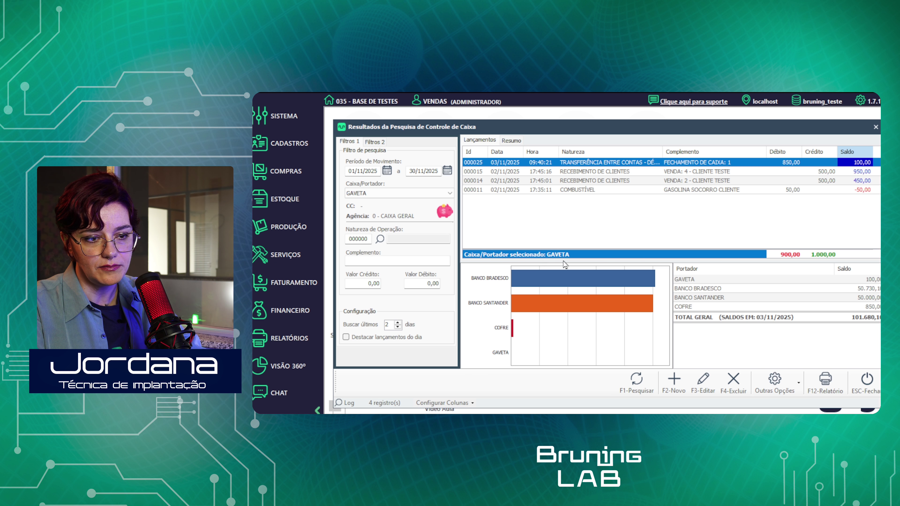
left_click(872, 287)
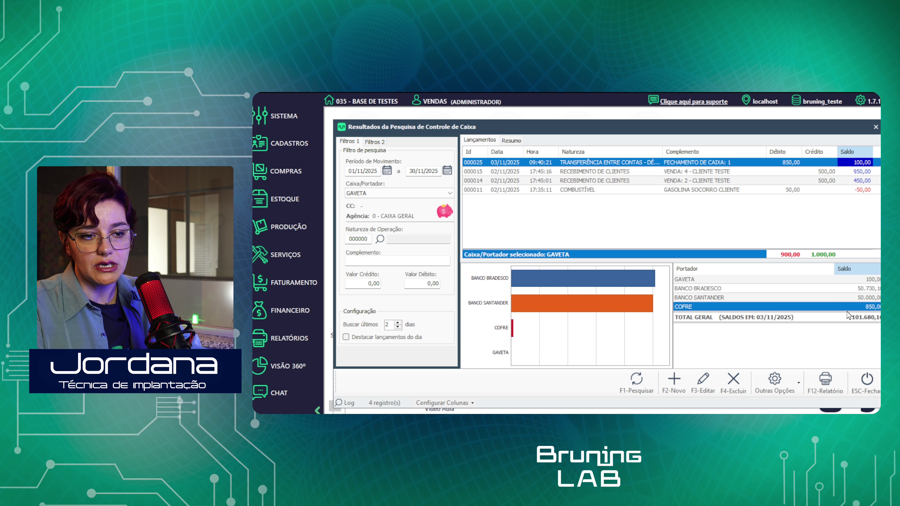
left_click(858, 318)
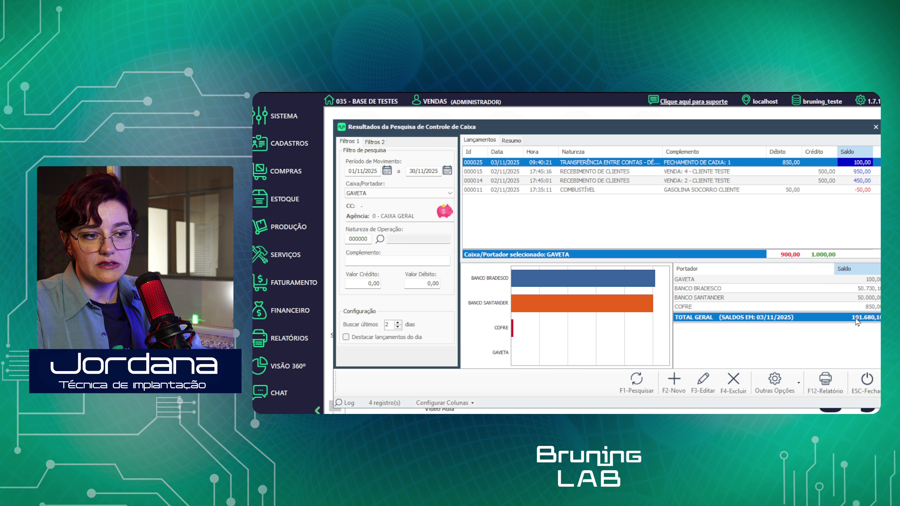
left_click(877, 280)
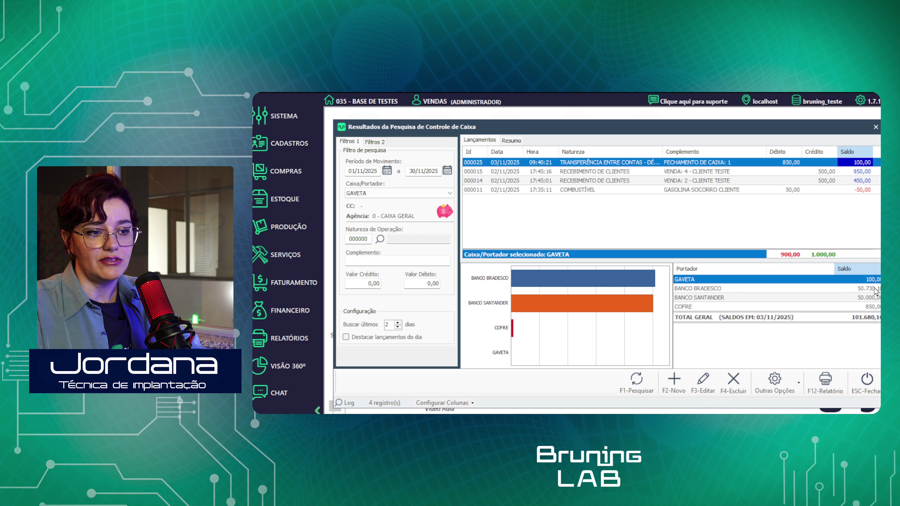
Check the balances of BANCO BRADESCO, BANCO SANTANDER and COFRE in the Portador summary
left_click(874, 290)
left_click(867, 299)
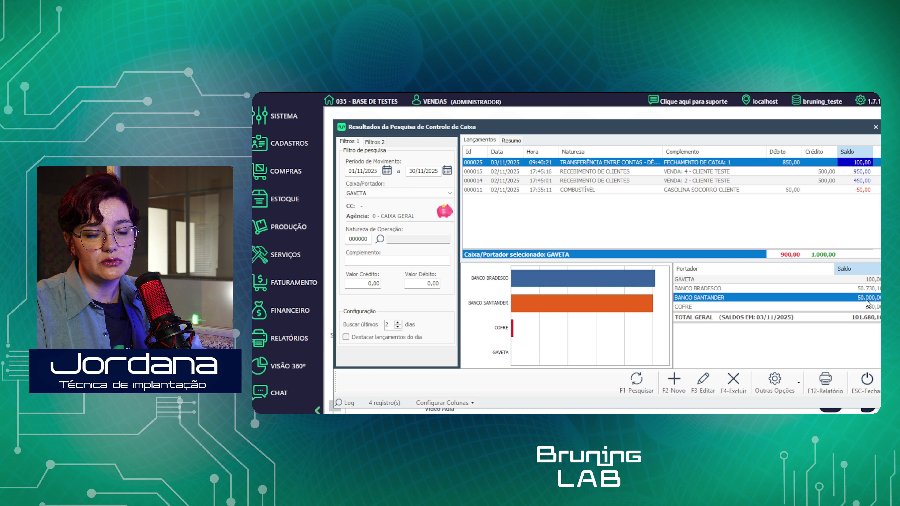
left_click(877, 307)
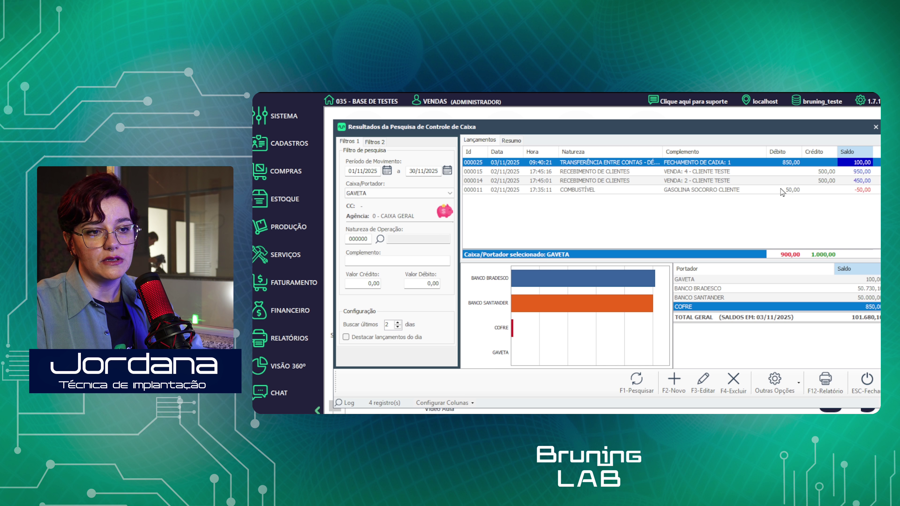
Inspect the origin of the VENDA: 2 receipt, close the consultation and select the COMBUSTÍVEL movement
left_click(707, 182)
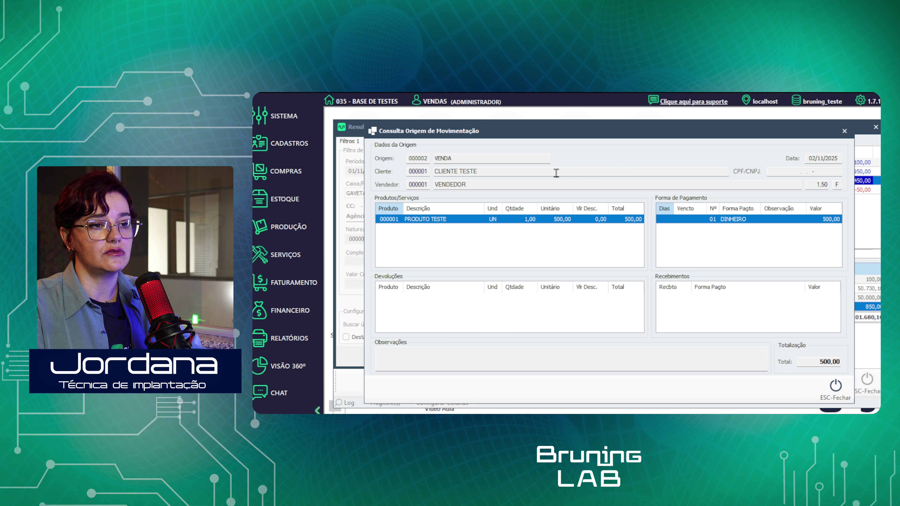
left_click_drag(461, 158, 431, 159)
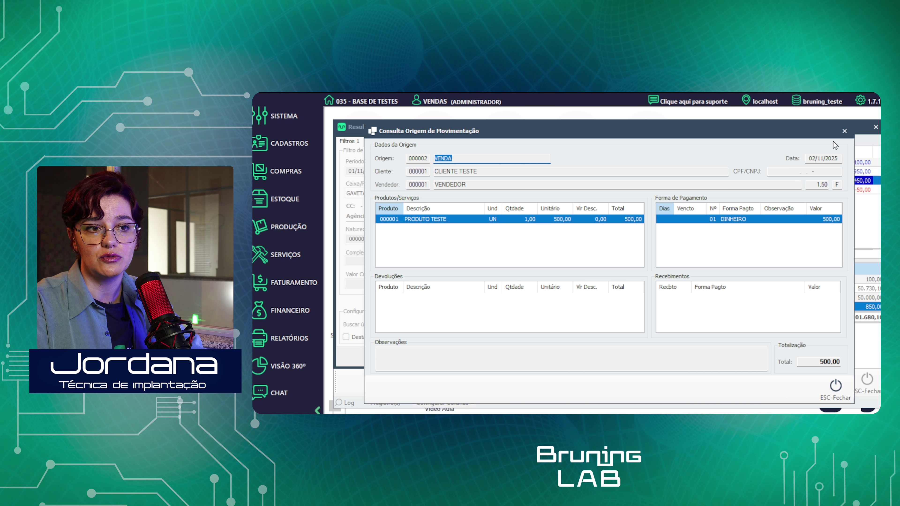
left_click(844, 131)
left_click(677, 191)
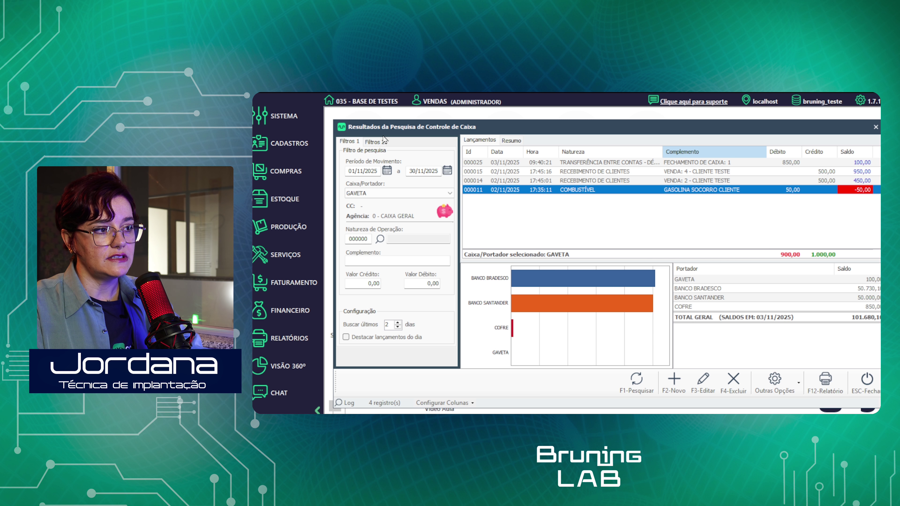
Look over the payment-method filters, and list BANCO BRADESCO's movements to examine its supplier debits and customer receipts
left_click(371, 144)
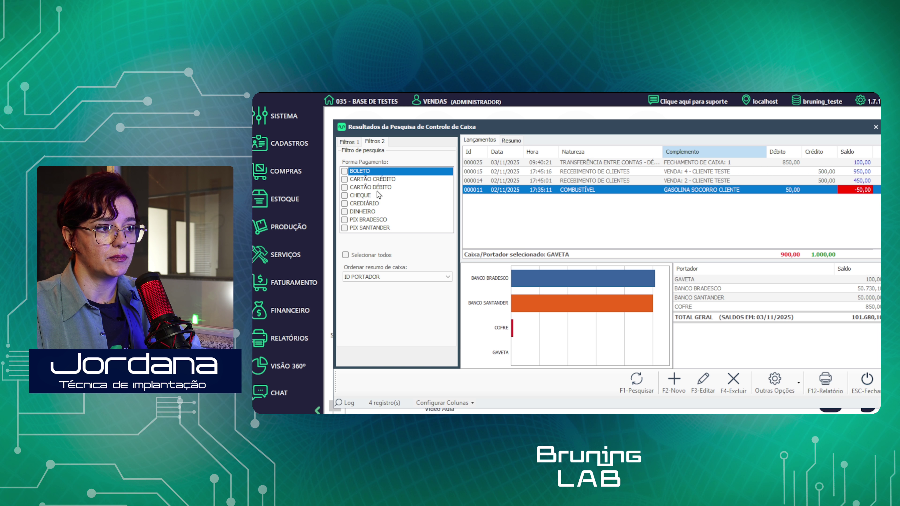
left_click(353, 142)
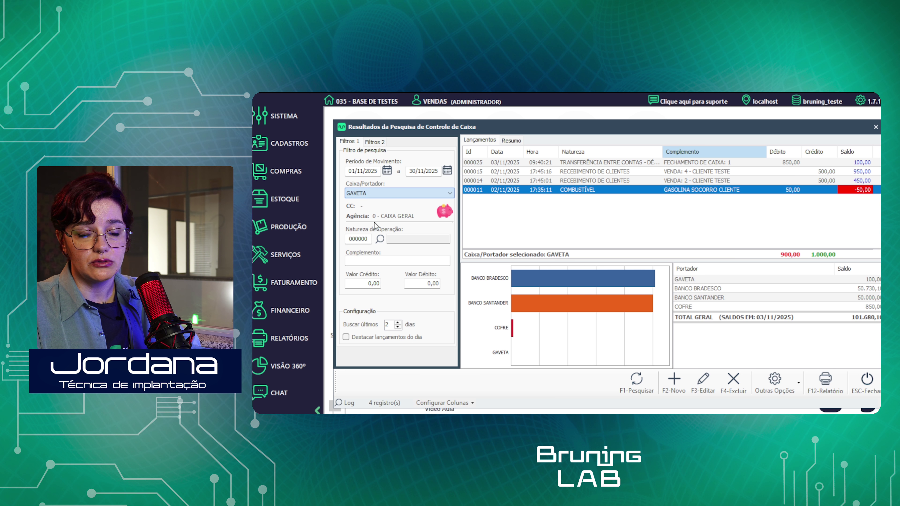
left_click(369, 210)
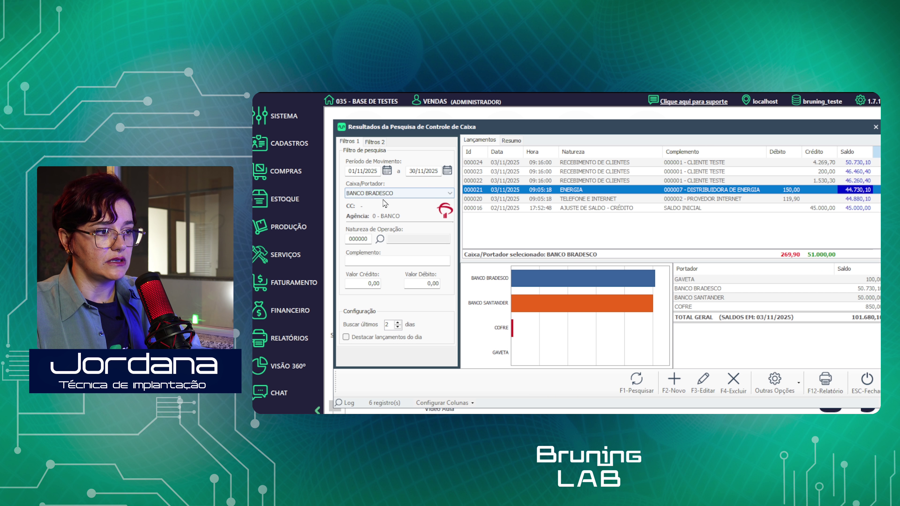
left_click(699, 208)
left_click(702, 199)
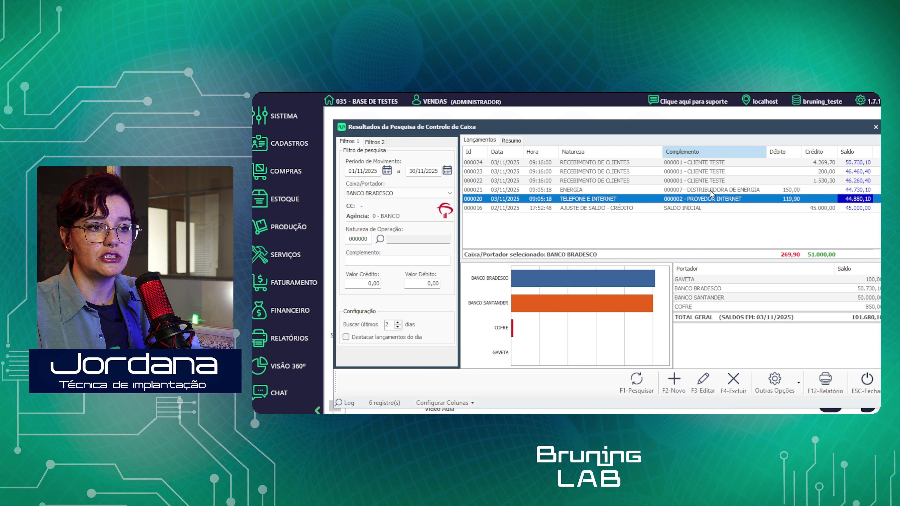
left_click(709, 192)
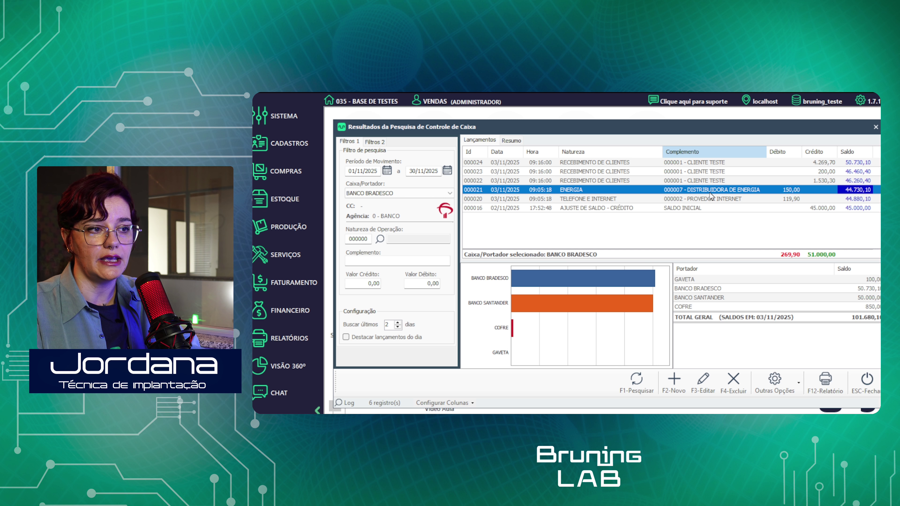
left_click(818, 181)
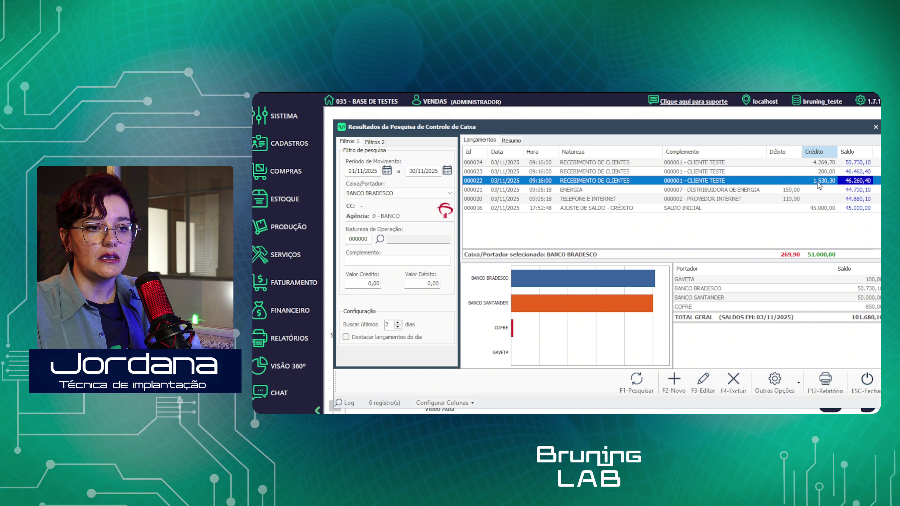
left_click(829, 173)
left_click(829, 163)
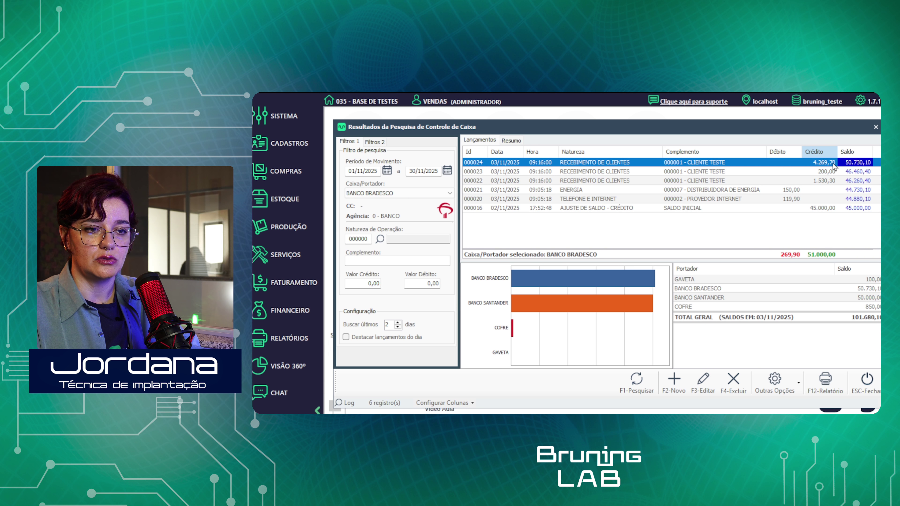
List the movements of BANCO SANTANDER and COFRE, and return the Caixa/Portador filter to GAVETA
left_click(423, 194)
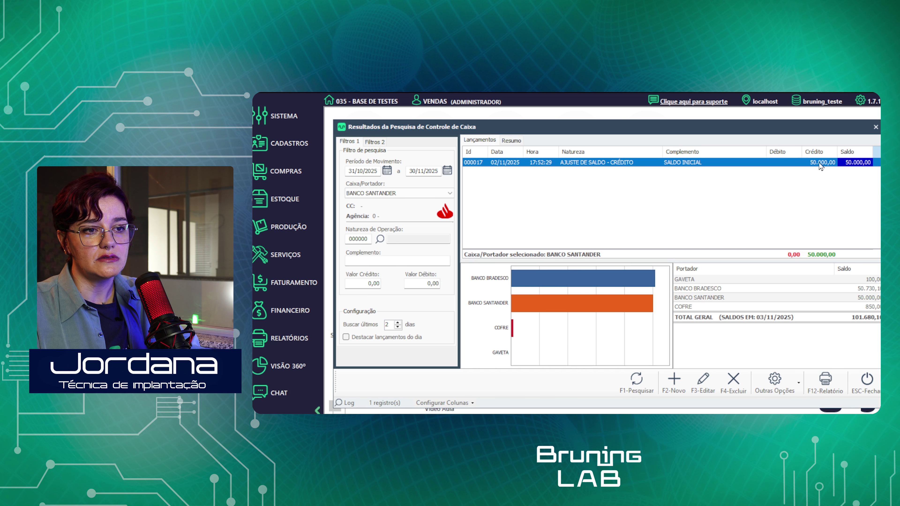
left_click(401, 193)
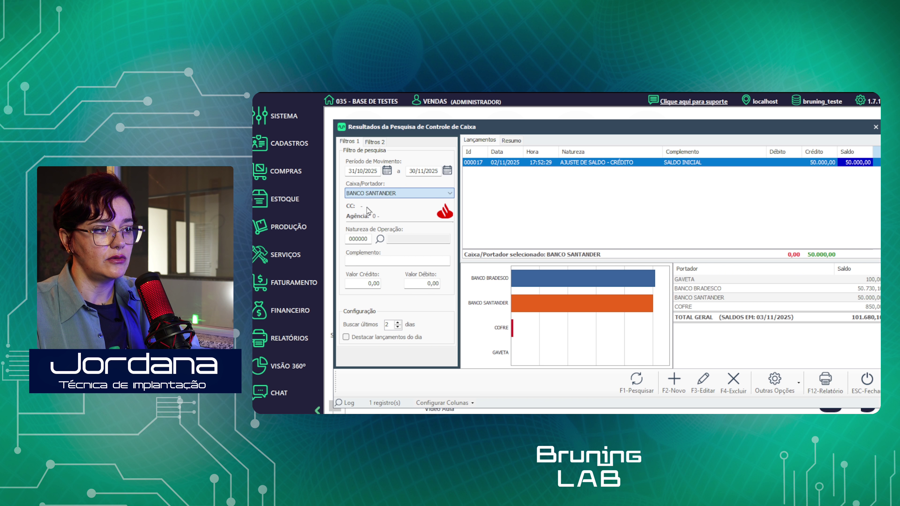
left_click(363, 224)
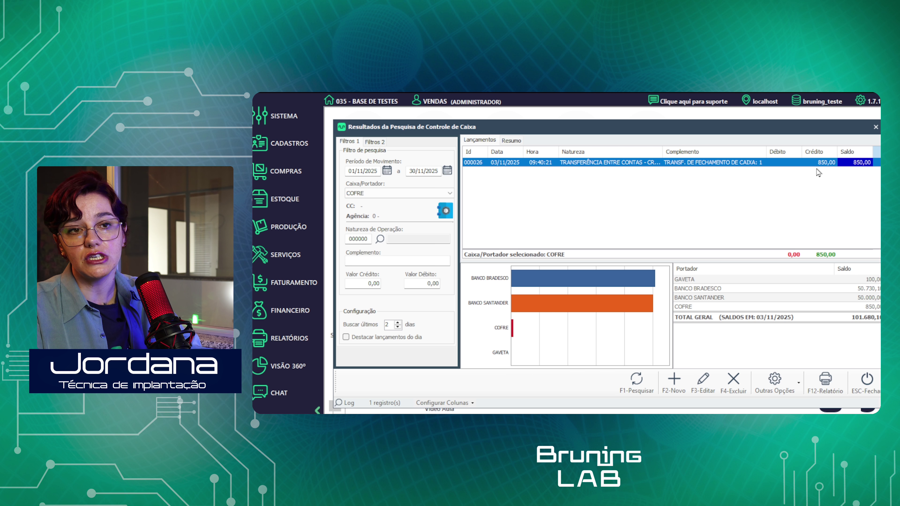
left_click(401, 195)
left_click(400, 203)
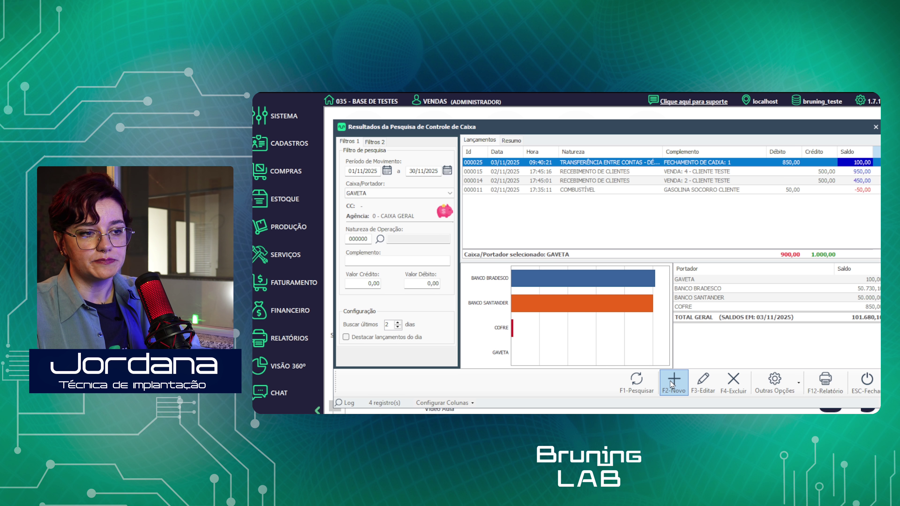
Look at the blank cash entry form and the COMBUSTÍVEL entry's details, closing both without saving
left_click(682, 386)
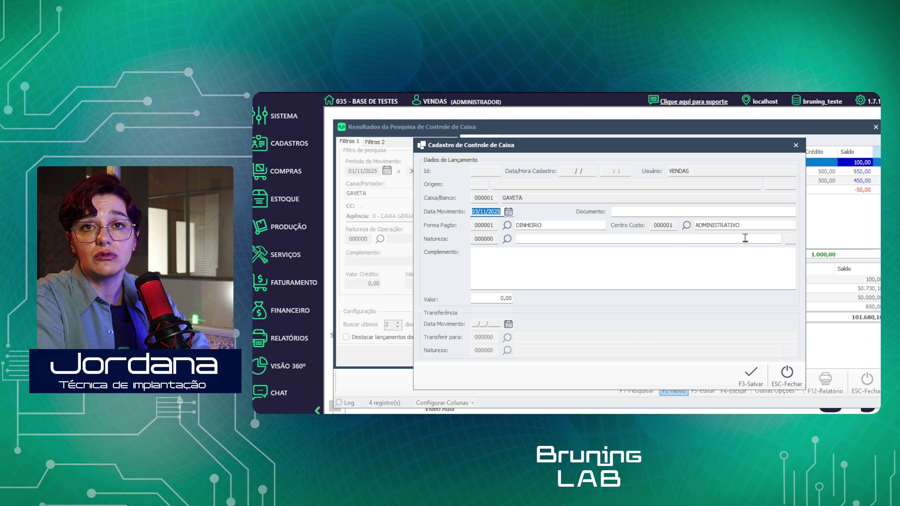
left_click(795, 152)
left_click(793, 191)
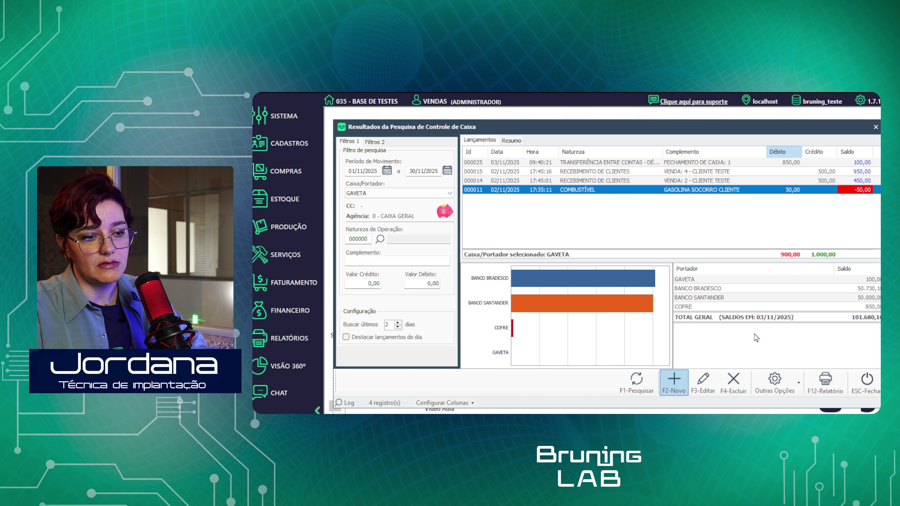
left_click(703, 381)
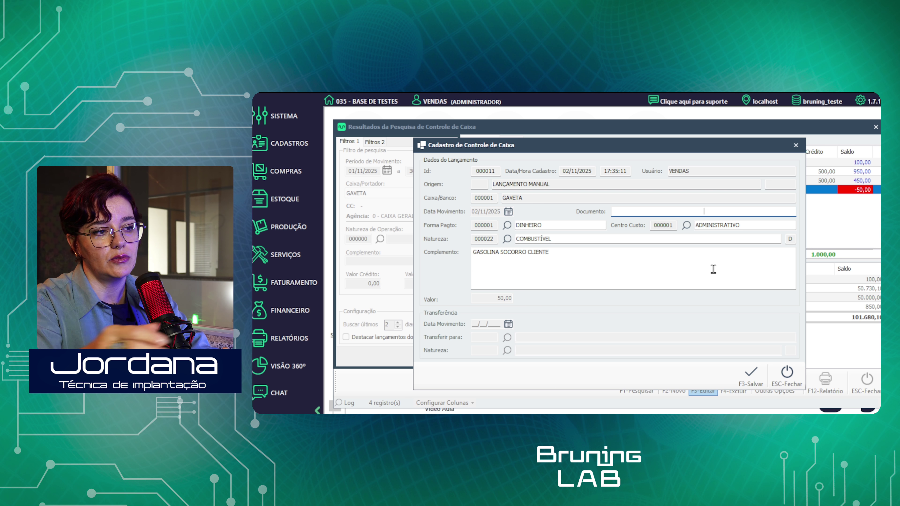
left_click(786, 376)
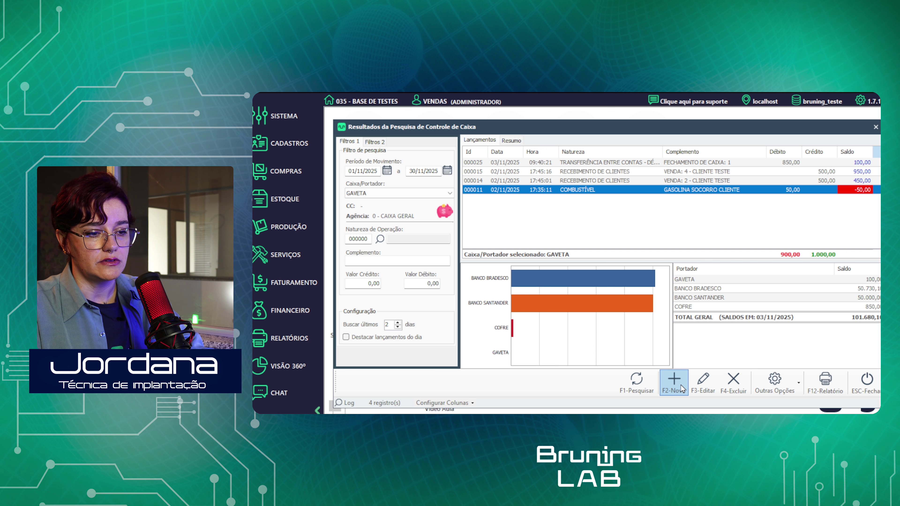
Start a new GAVETA cash entry with payment form DINHEIRO and Natureza ALIMENTAÇÃO
left_click(674, 381)
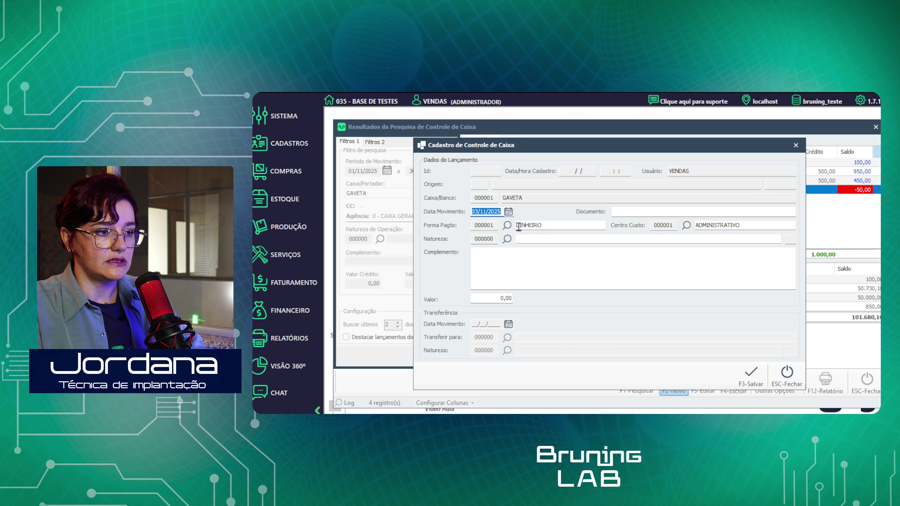
left_click_drag(518, 226, 554, 226)
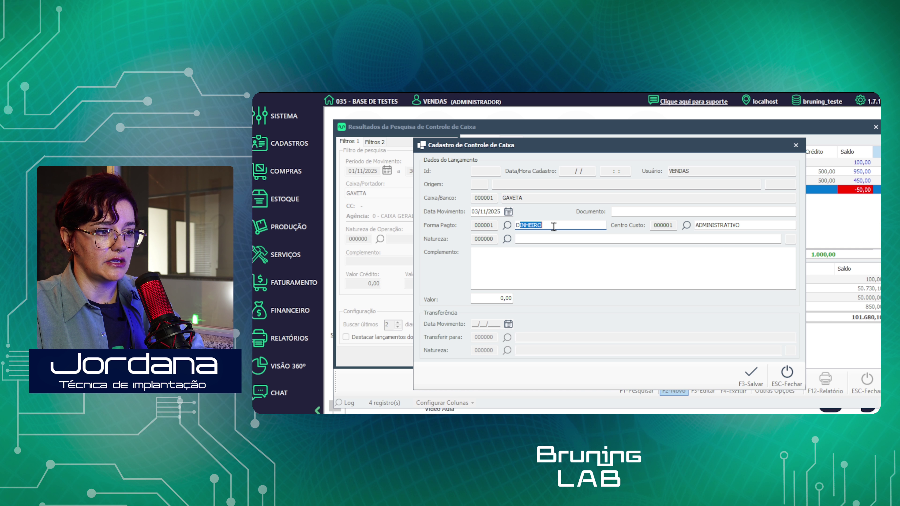
left_click(507, 240)
scroll(574, 226, "down", 5)
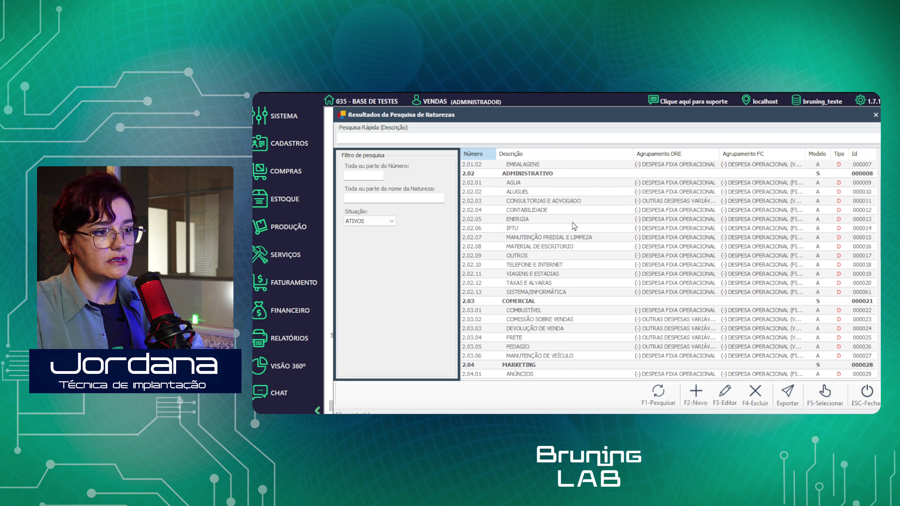
scroll(563, 193, "down", 3)
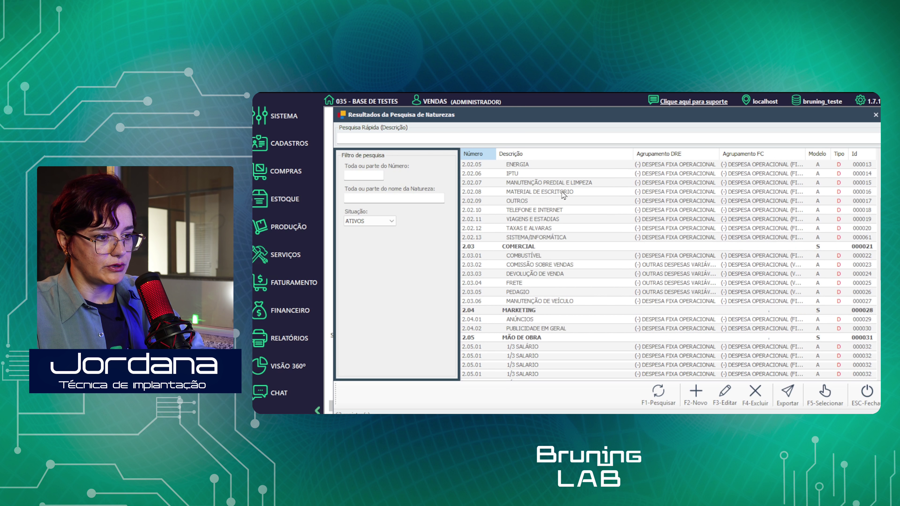
scroll(563, 193, "down", 2)
left_click(564, 329)
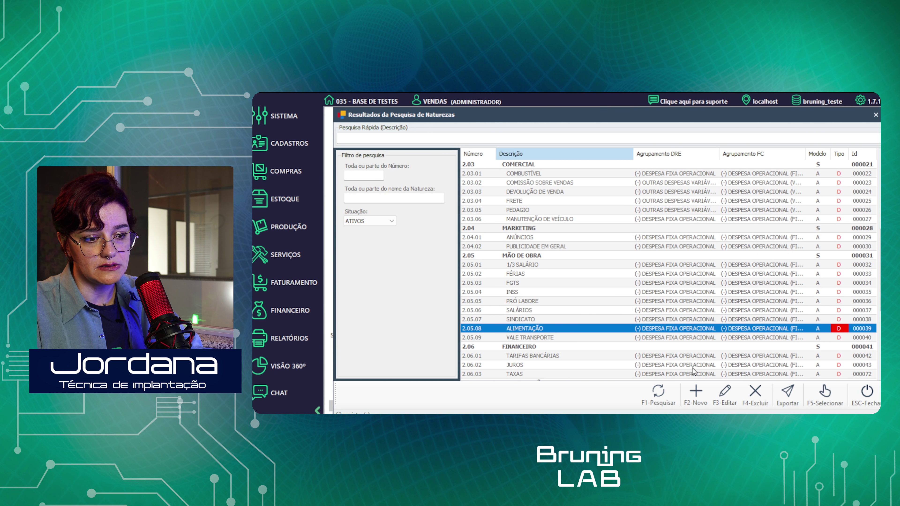
left_click(823, 391)
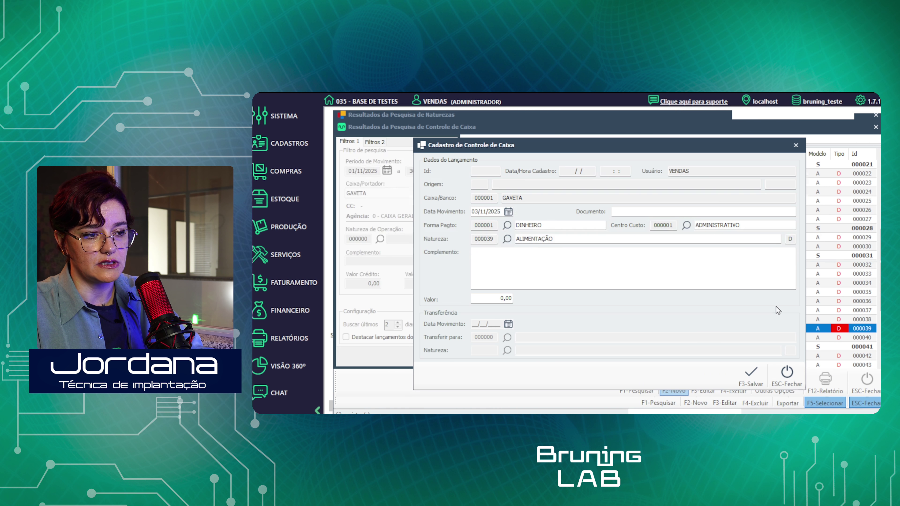
Try to save the ALIMENTAÇÃO entry with the Complemento RESTAURANTE and a value of 150
left_click(529, 256)
type("RES")
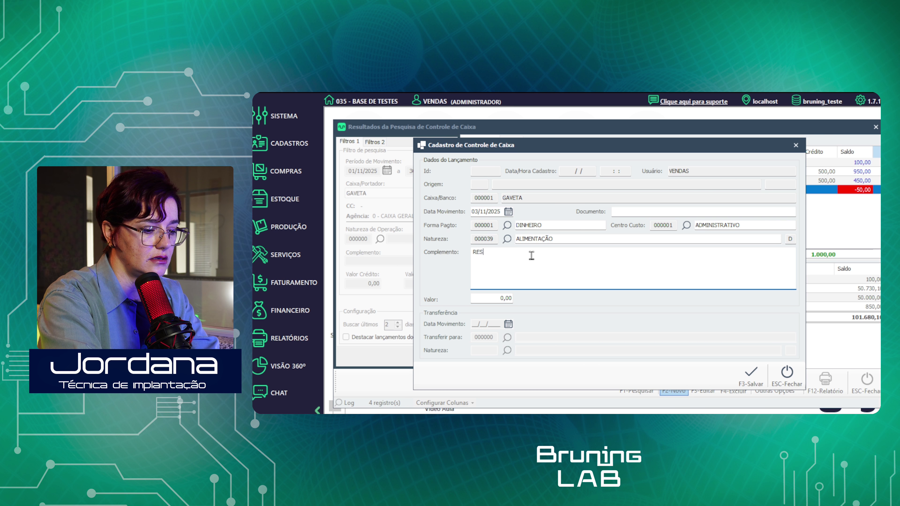
type("TAURANTE")
key("Tab")
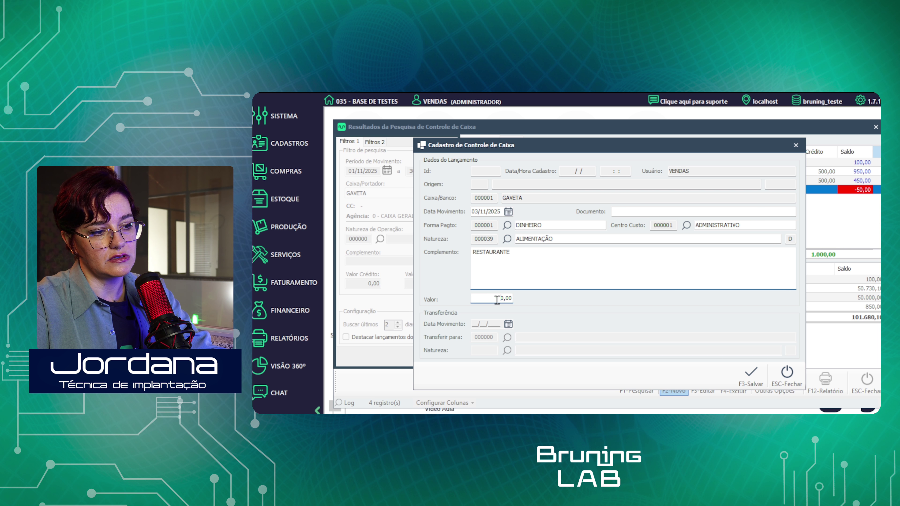
type("150")
key("F3")
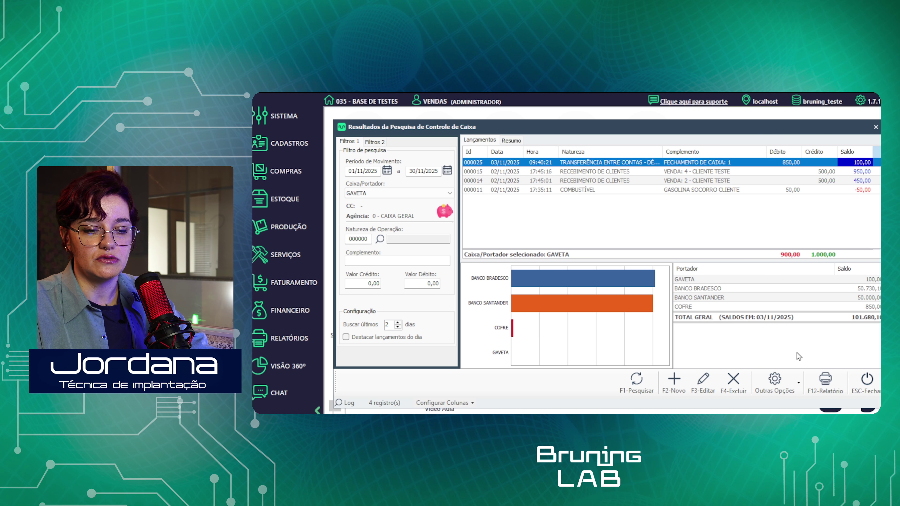
Preview the DETALHADO cash report for GAVETA from 01/11/2025 to 30/11/2025, with both Desconsiderar options for transfers and adjustments disabled
left_click(835, 382)
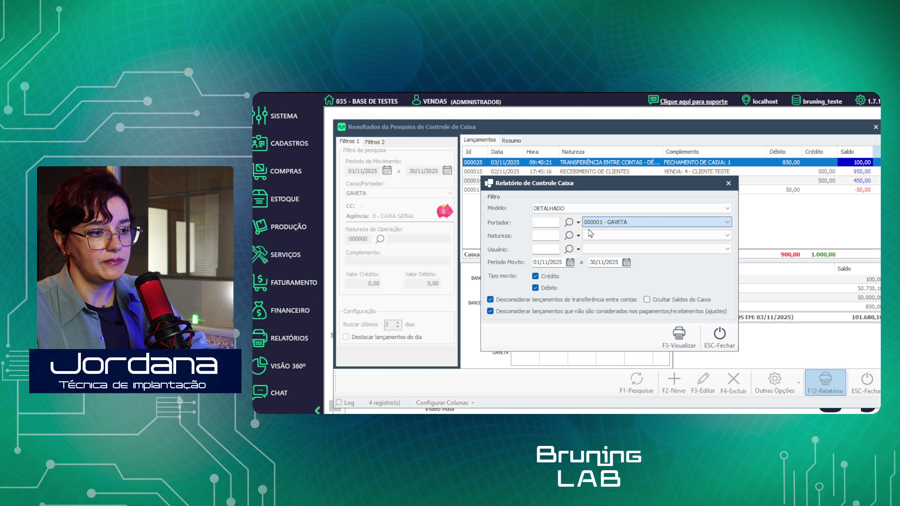
left_click(547, 263)
left_click(606, 262)
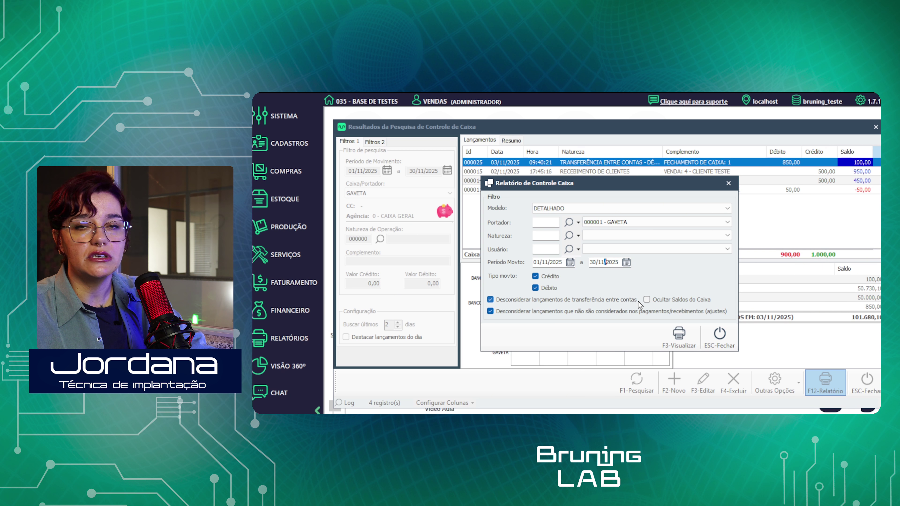
left_click(490, 300)
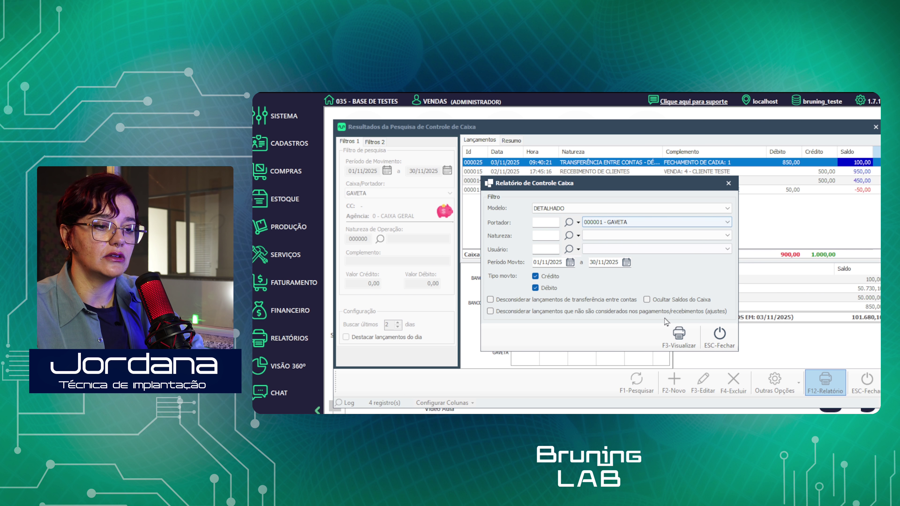
left_click(672, 339)
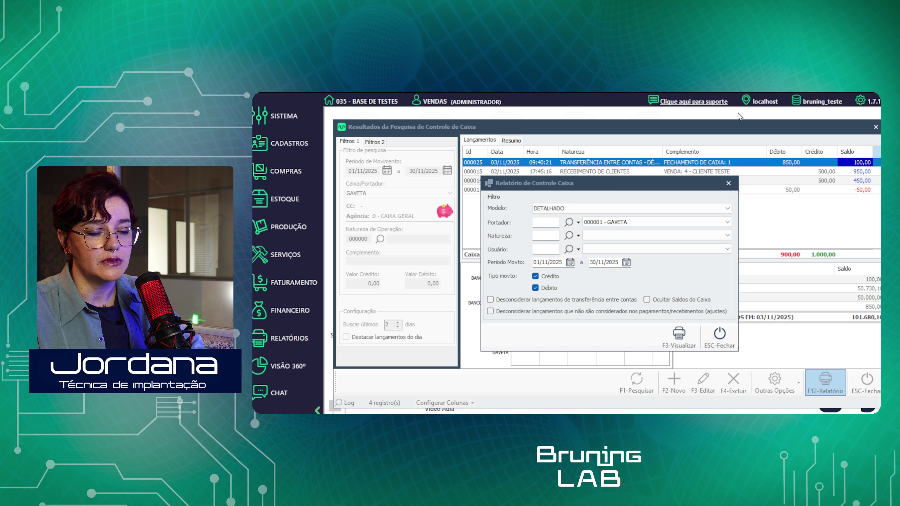
Clear the report's Portador filter, preview the report for all holders, and close the report and Controle de Caixa
left_click(579, 224)
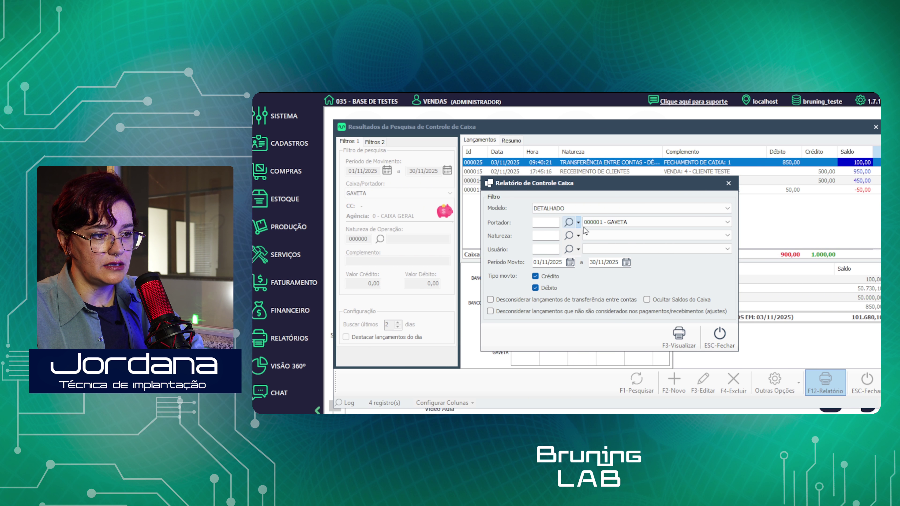
left_click(587, 238)
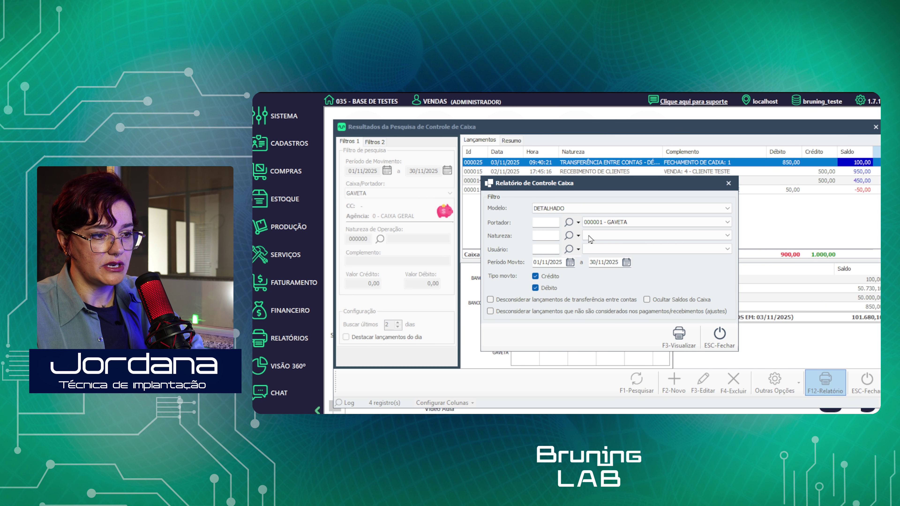
left_click(679, 337)
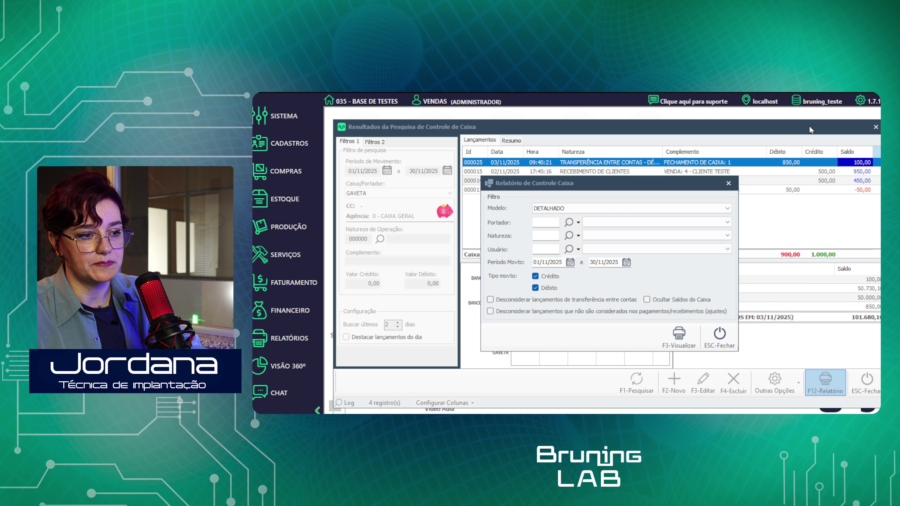
left_click(726, 183)
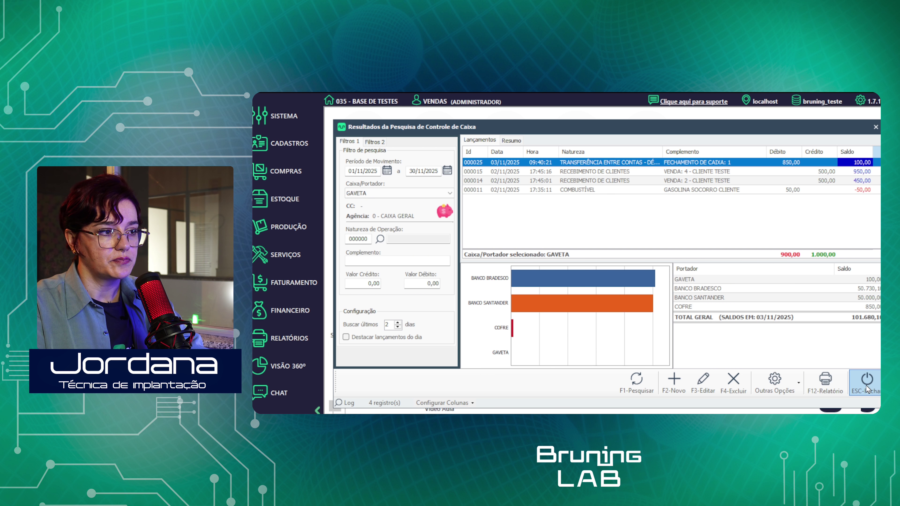
left_click(866, 381)
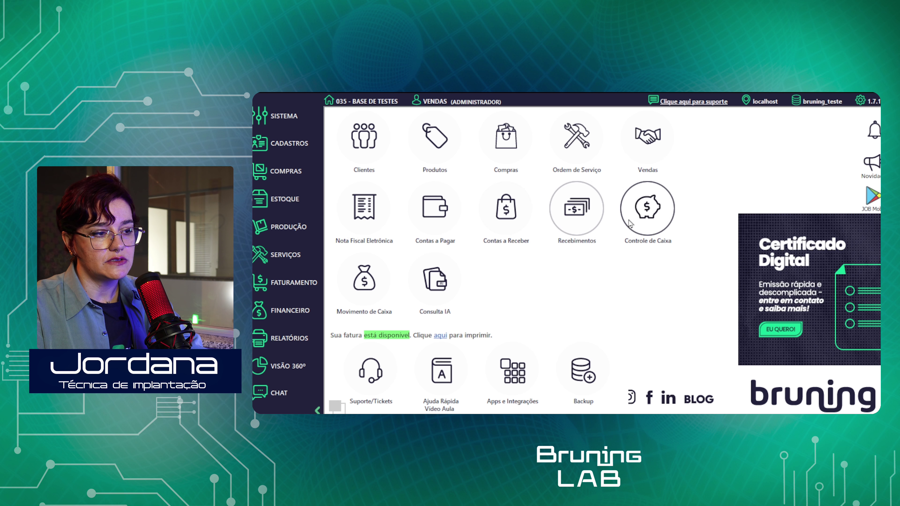